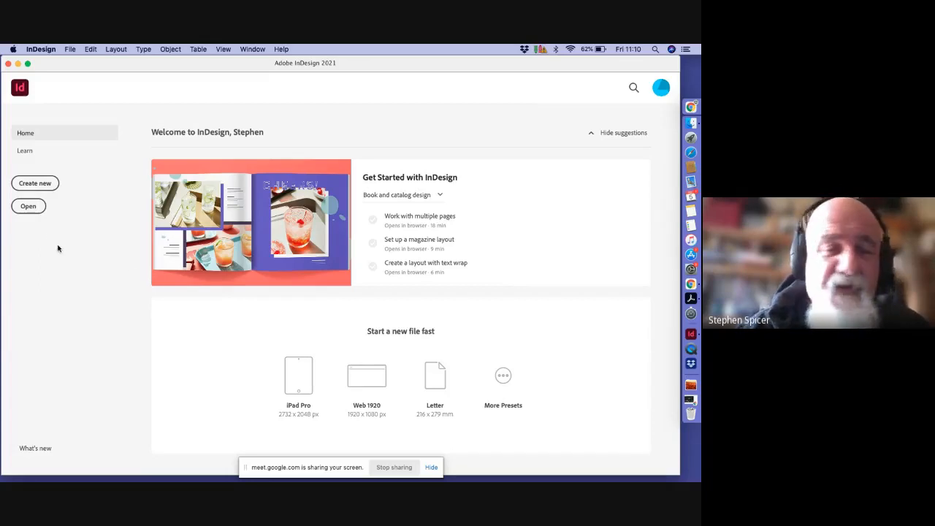
Step: Start a new print document from the A4 preset and enlarge the setup dialog to show more settings
left_click(34, 183)
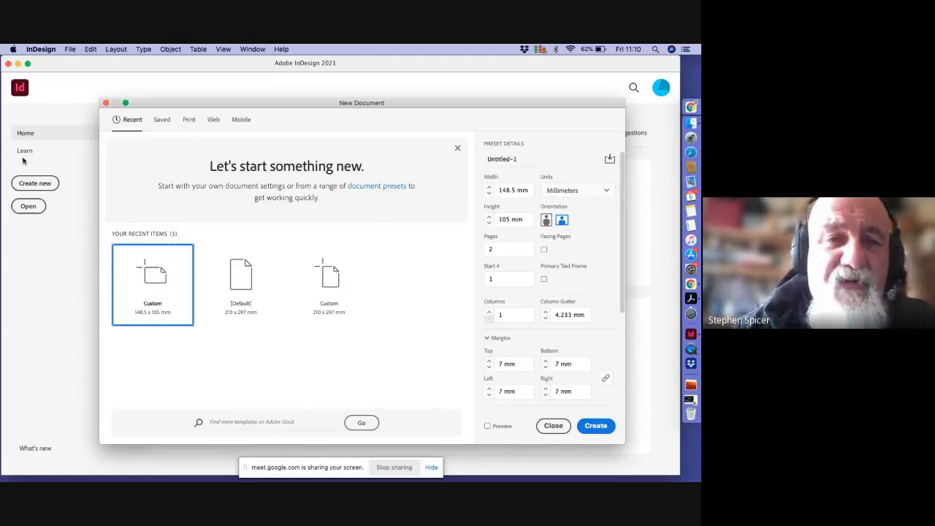
left_click(190, 120)
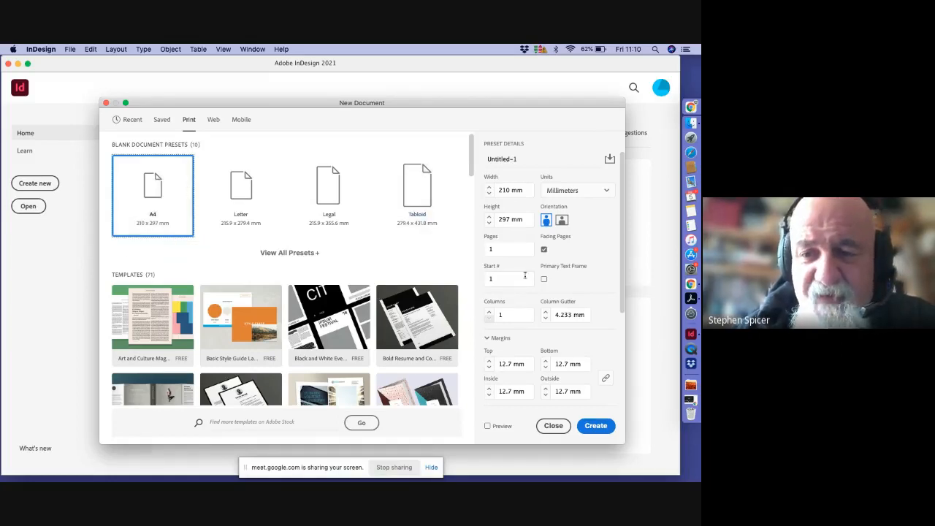
left_click_drag(526, 101, 496, 60)
left_click_drag(595, 401, 600, 472)
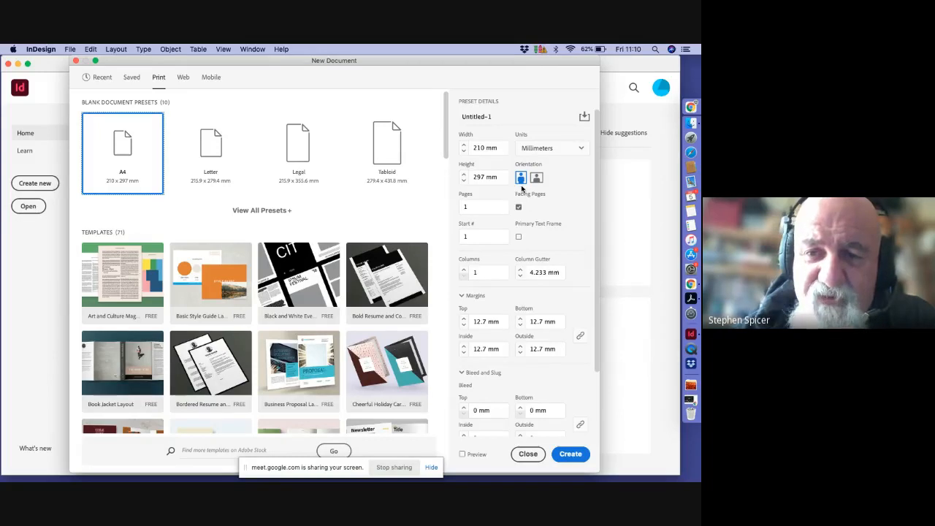
Step: Set the new document to 16 pages with 3 columns and a 4 mm column gutter
left_click(467, 207)
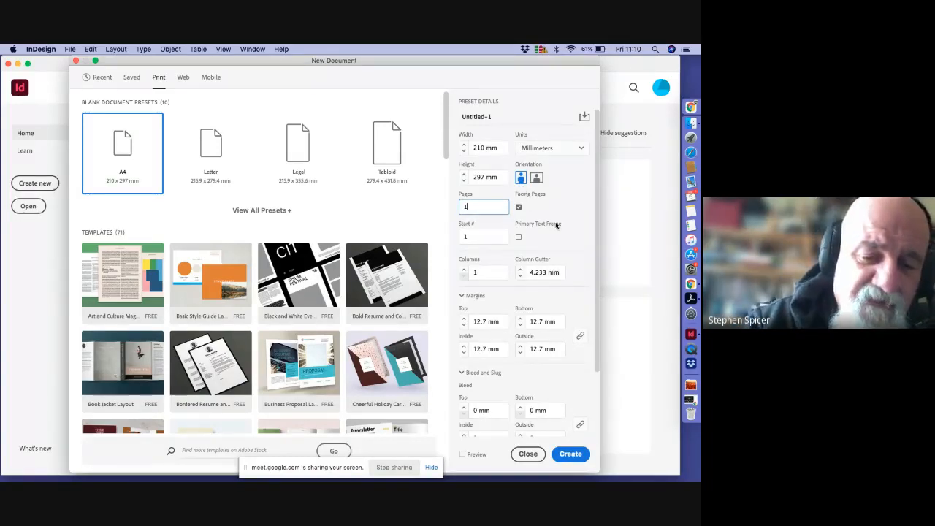
type("6")
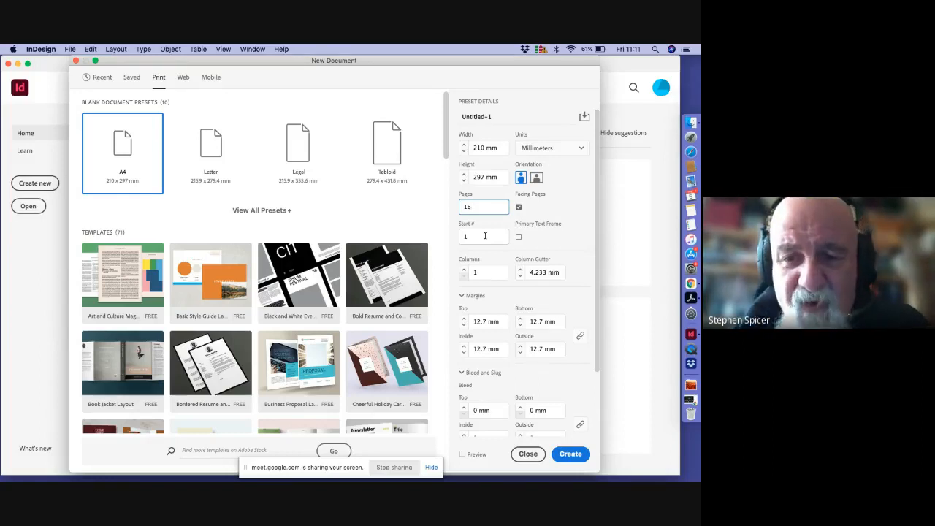
left_click(464, 271)
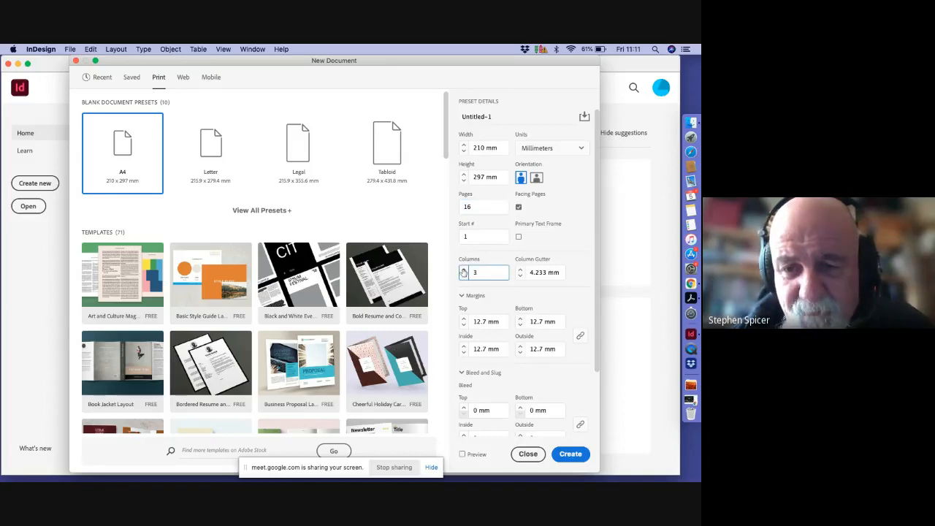
left_click(520, 276)
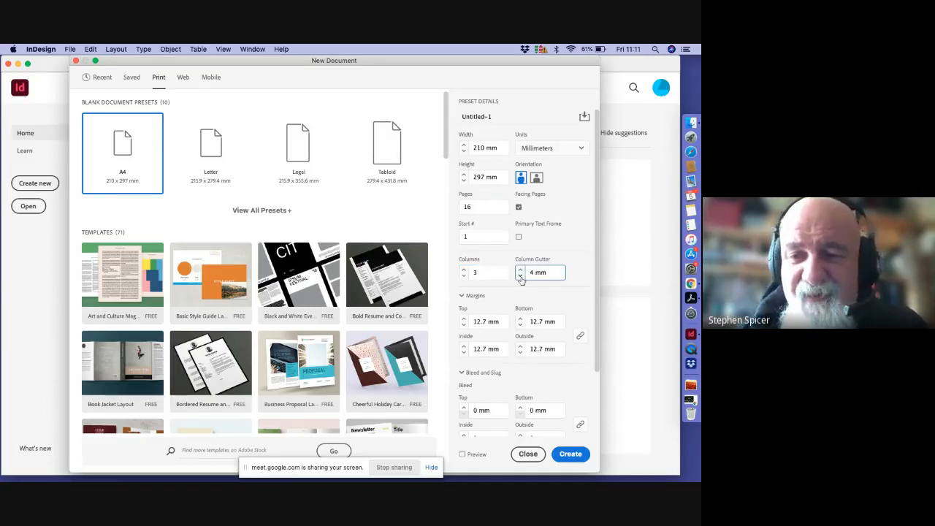
Step: Set all four linked page margins to 8 mm
left_click(463, 326)
left_click(463, 325)
left_click(463, 326)
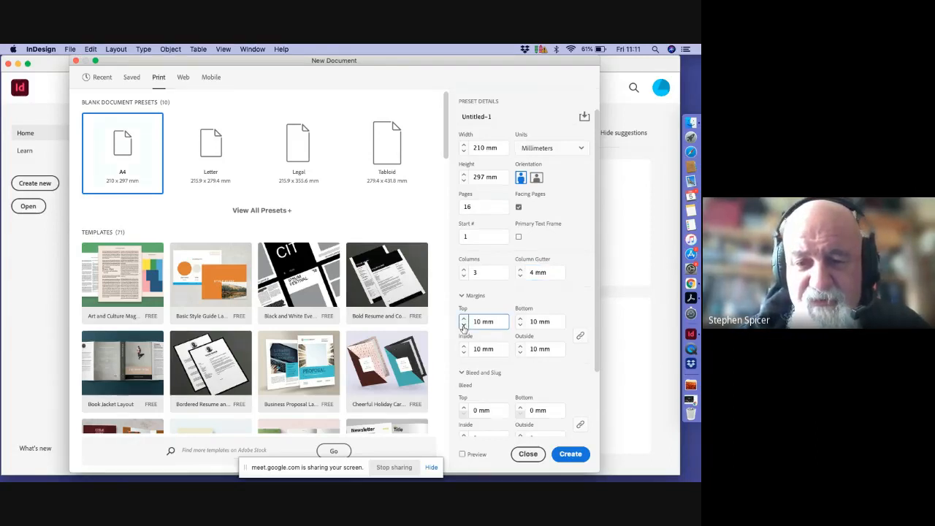
left_click(463, 325)
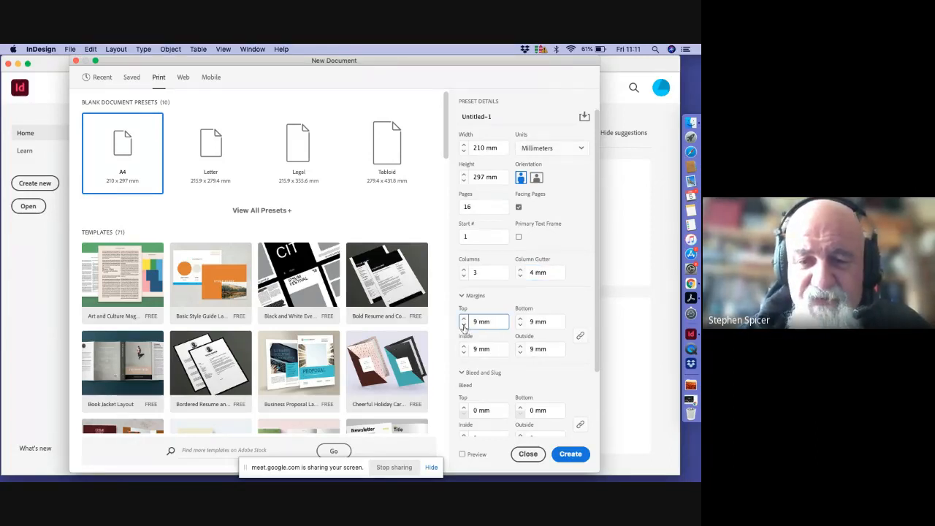
left_click(464, 325)
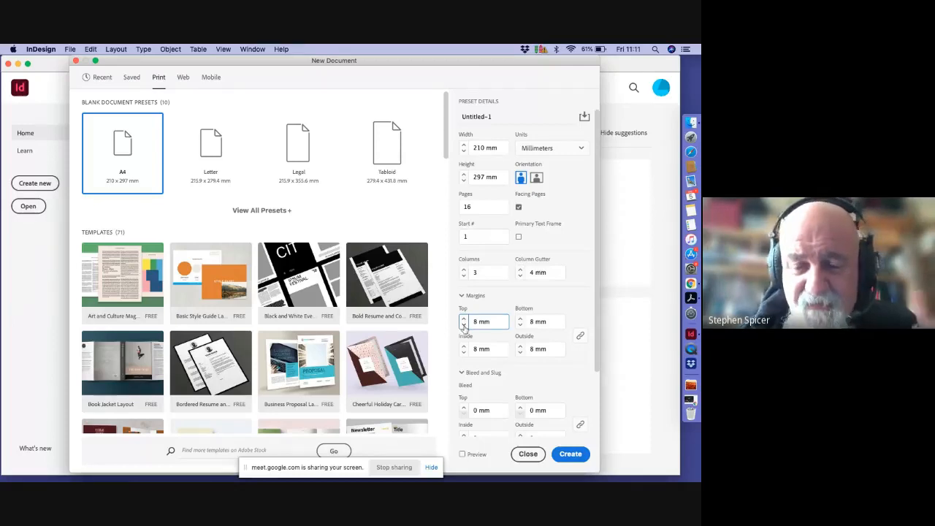
Step: Unlink the margin values and set the bottom margin alone to 15 mm
left_click(580, 337)
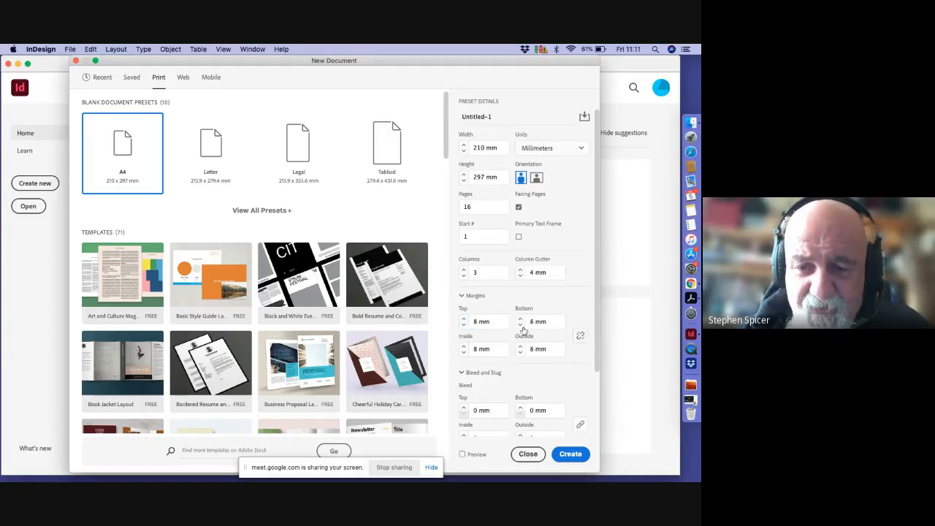
left_click(521, 320)
left_click(521, 319)
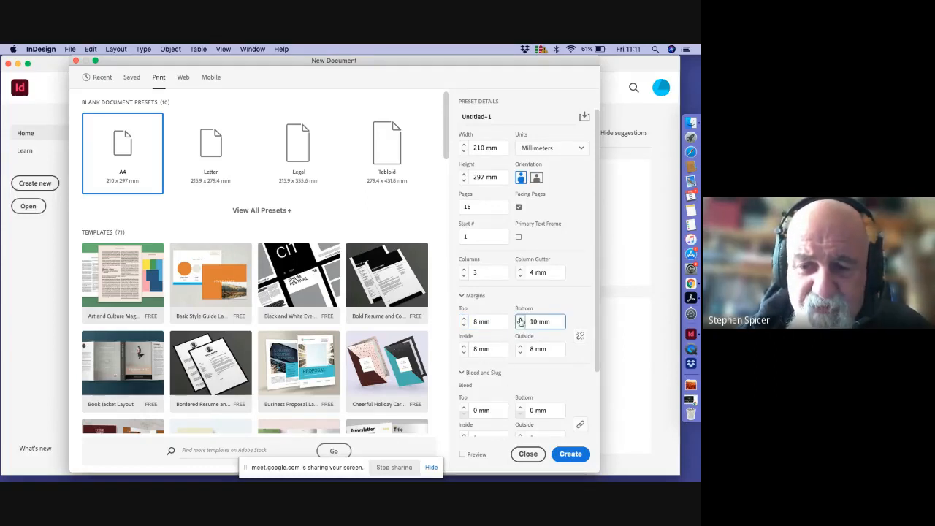
left_click(521, 319)
left_click(521, 319)
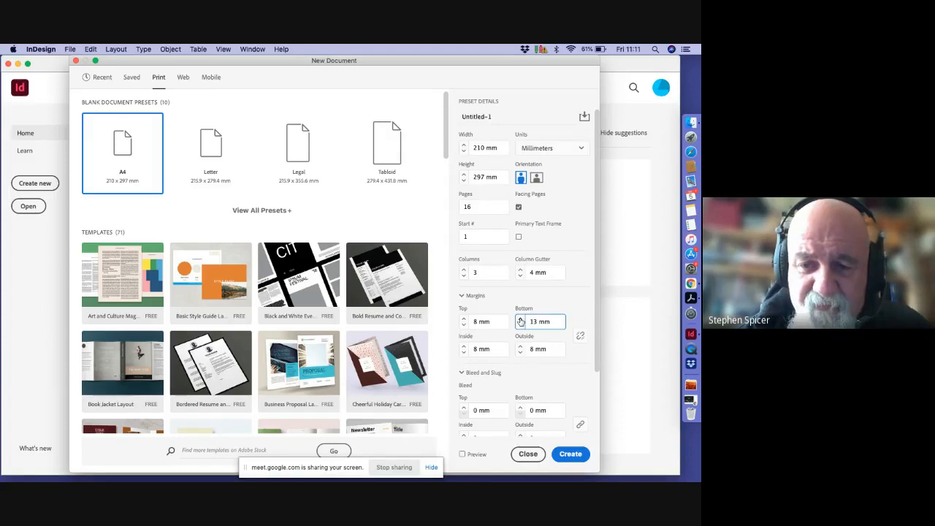
left_click(521, 320)
left_click(521, 319)
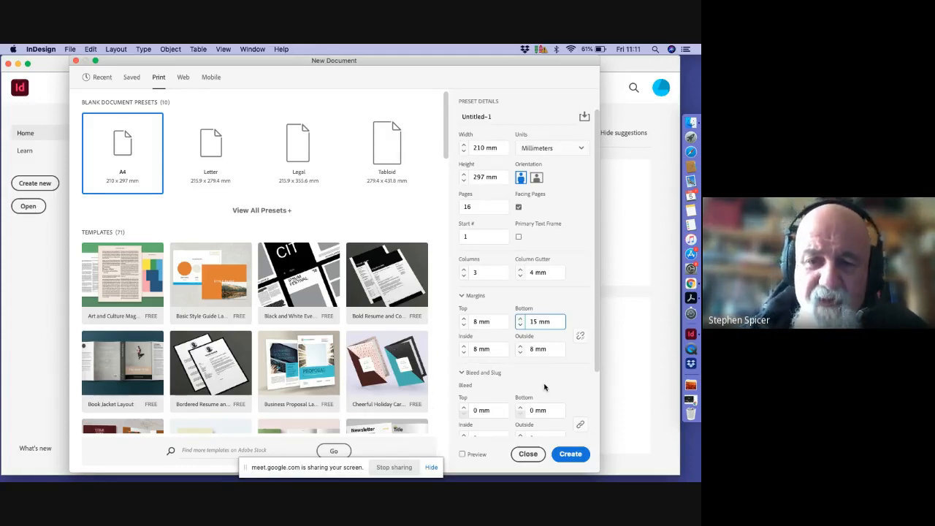
Step: Set the inside margin to 15 mm
left_click(464, 347)
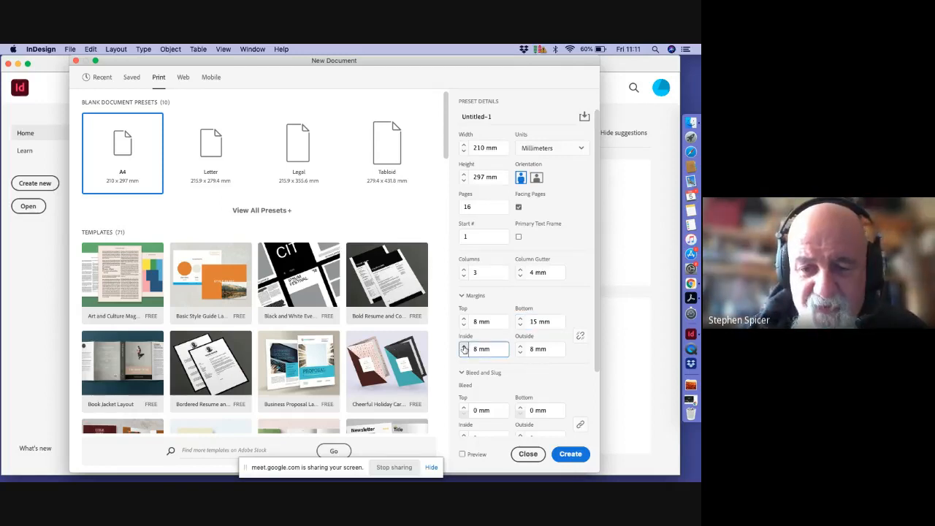
left_click(464, 347)
left_click(464, 346)
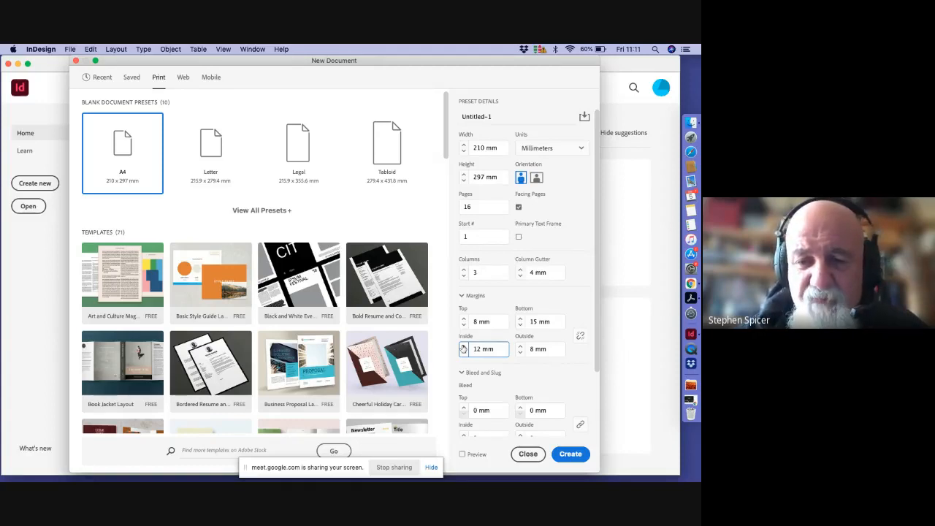
left_click(463, 347)
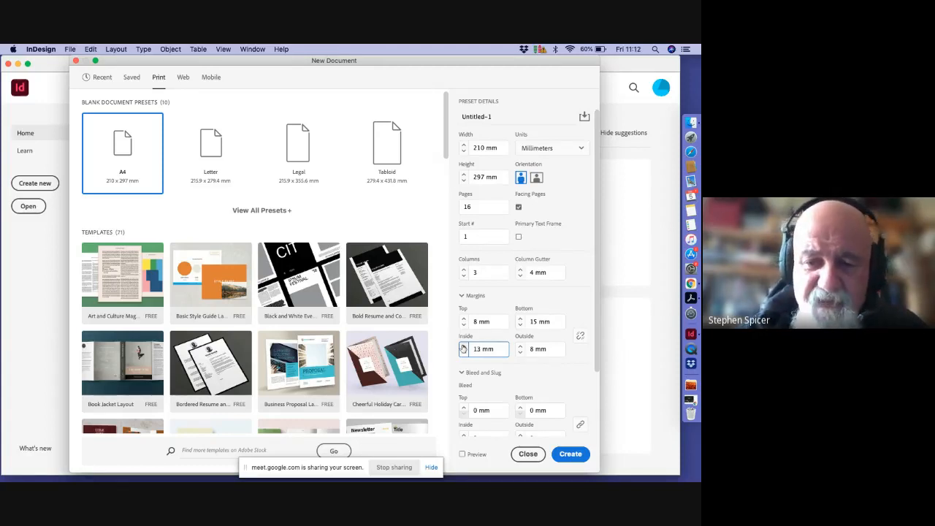
left_click(463, 347)
left_click(463, 347)
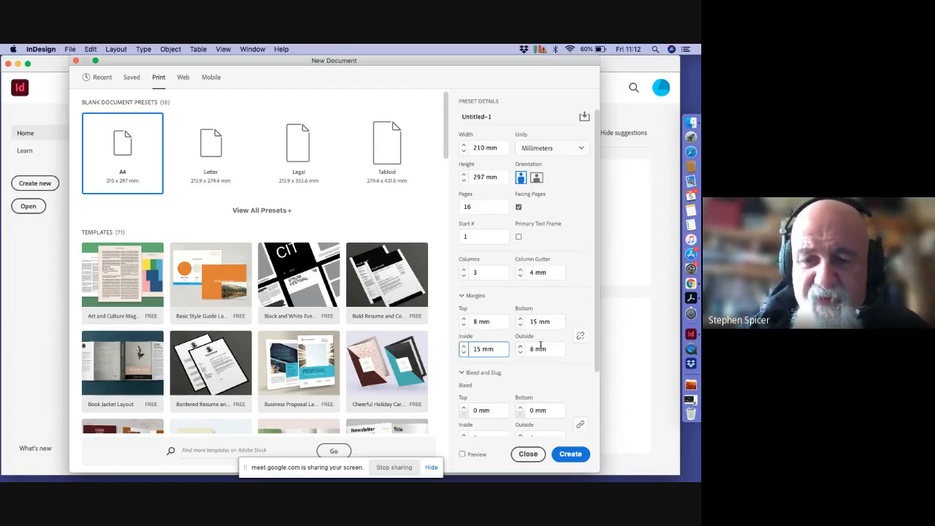
Step: Increase the bottom margin to 20 mm
left_click(520, 320)
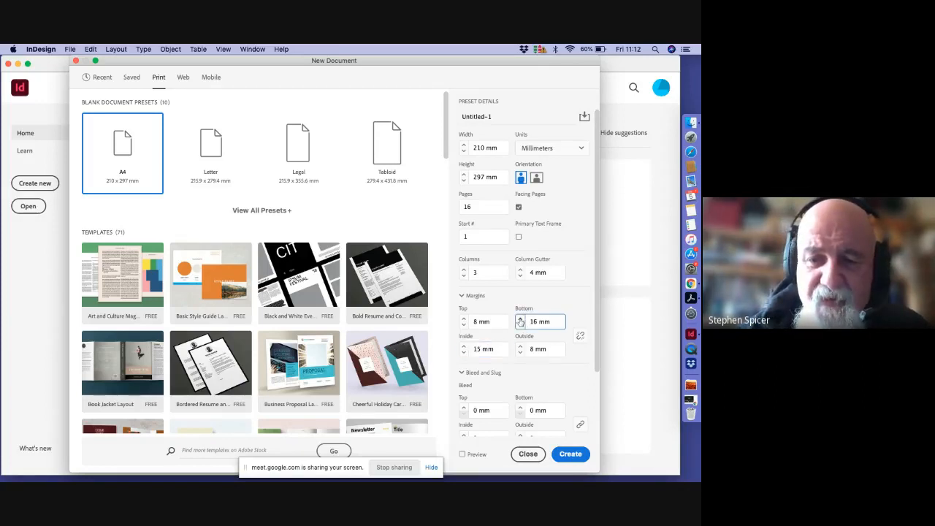
left_click(520, 320)
left_click(521, 319)
left_click(521, 319)
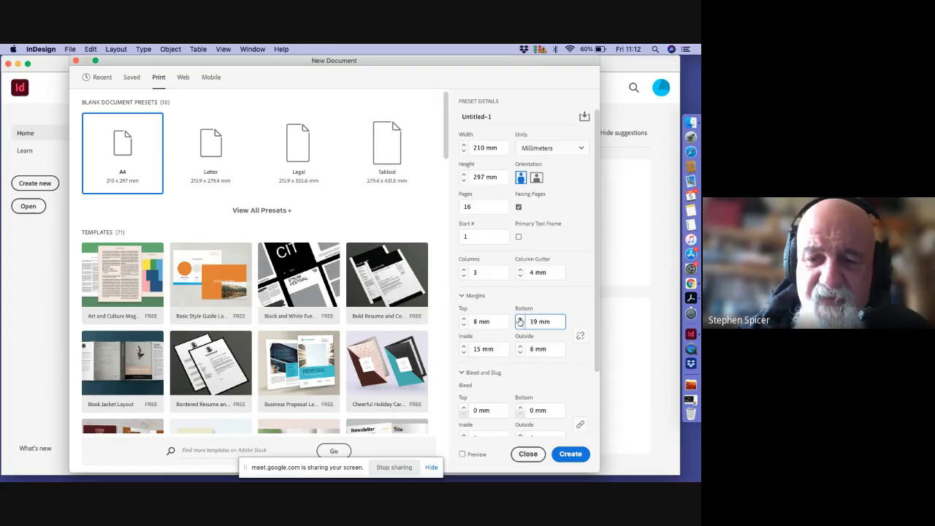
left_click(521, 320)
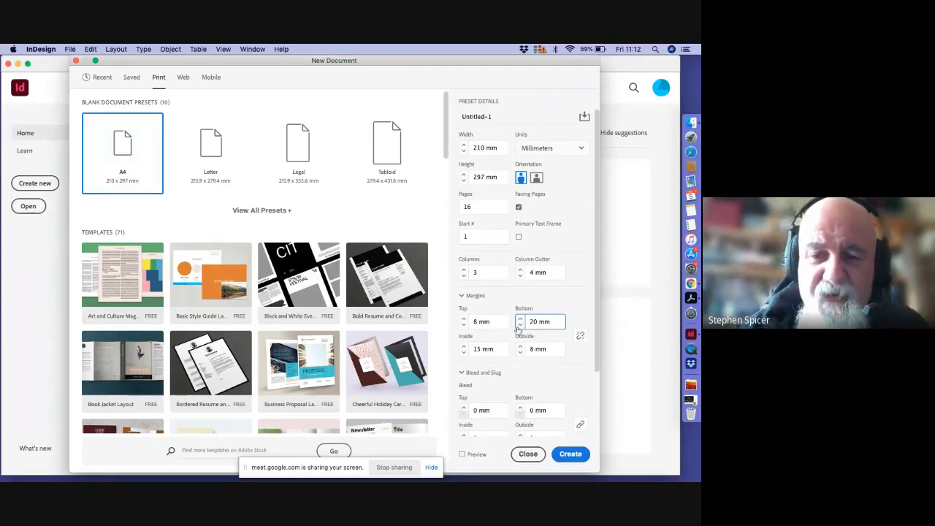
Step: Set the top margin to 12 mm and the outside margin to 10 mm
left_click(463, 318)
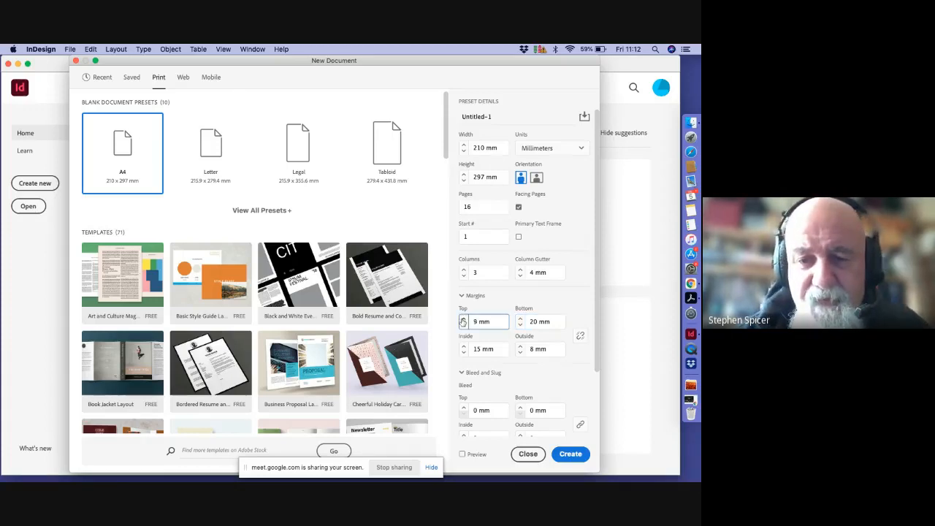
left_click(463, 318)
left_click(464, 319)
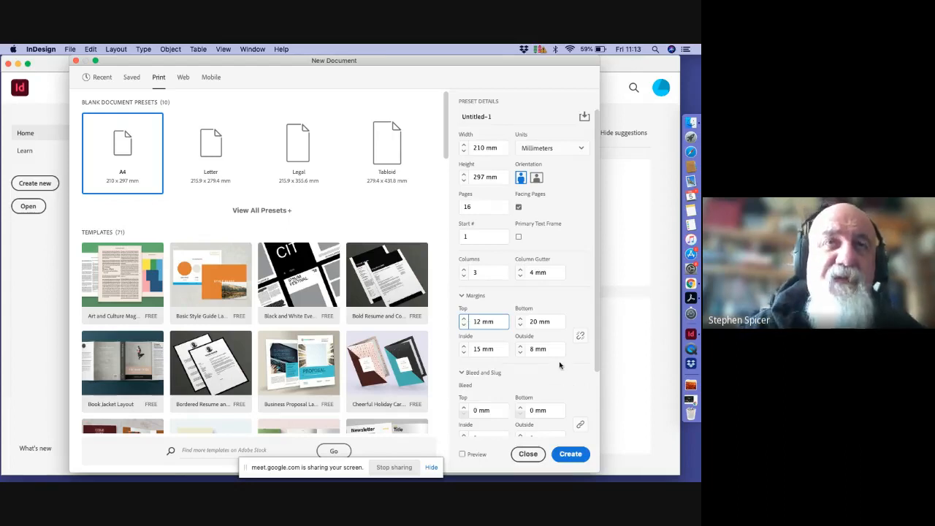
left_click(520, 347)
left_click(521, 347)
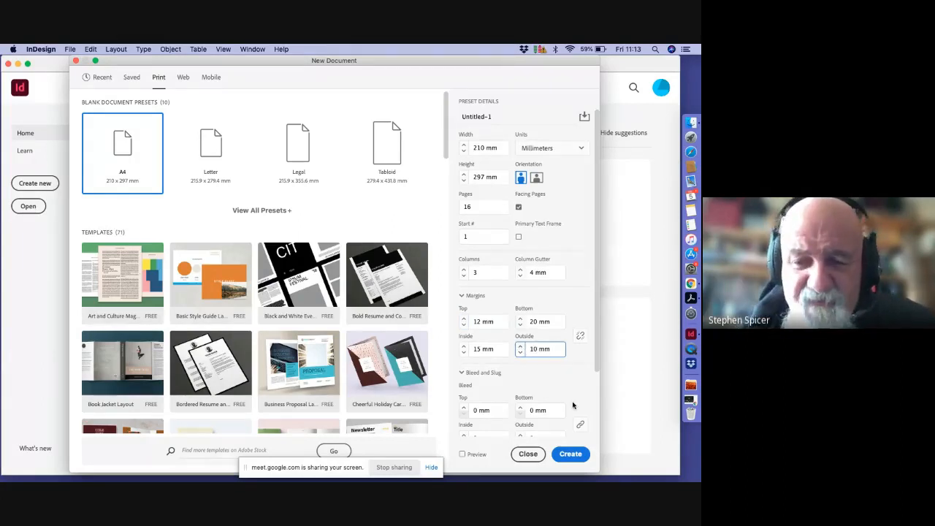
Step: Set the bleed to 3 mm on all sides and create the document
scroll(561, 327, "down", 2)
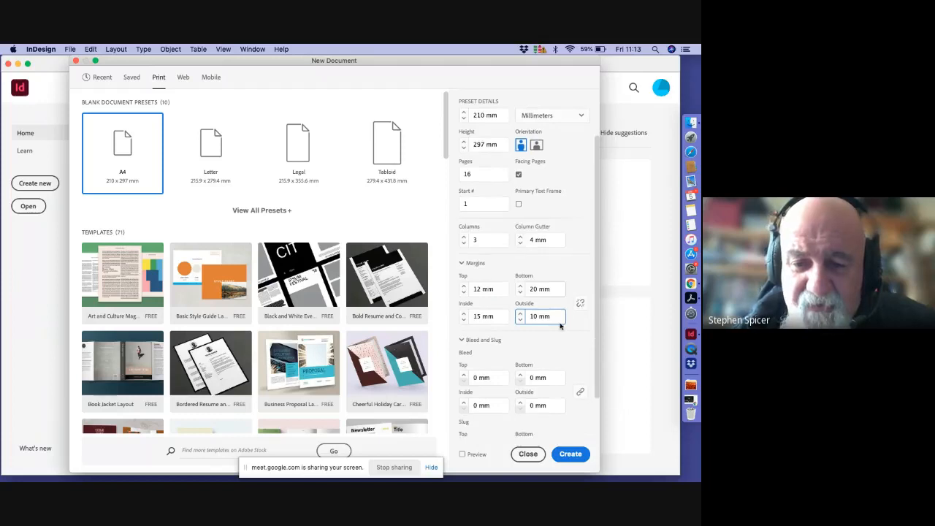
scroll(559, 332, "down", 1)
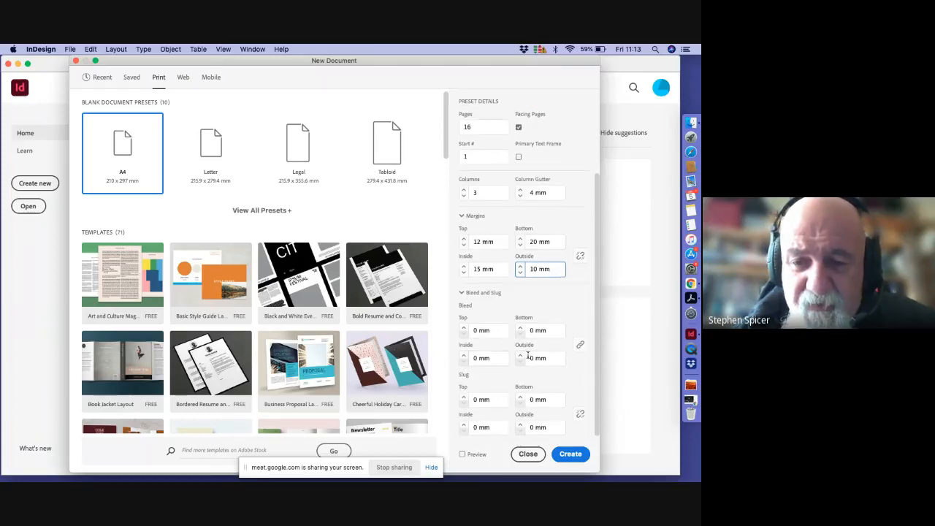
left_click(465, 331)
left_click(464, 328)
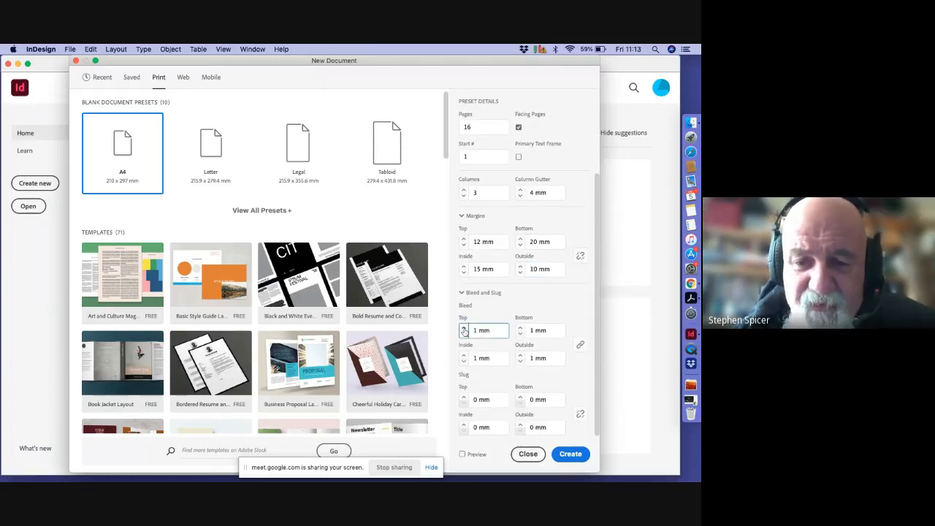
left_click(464, 328)
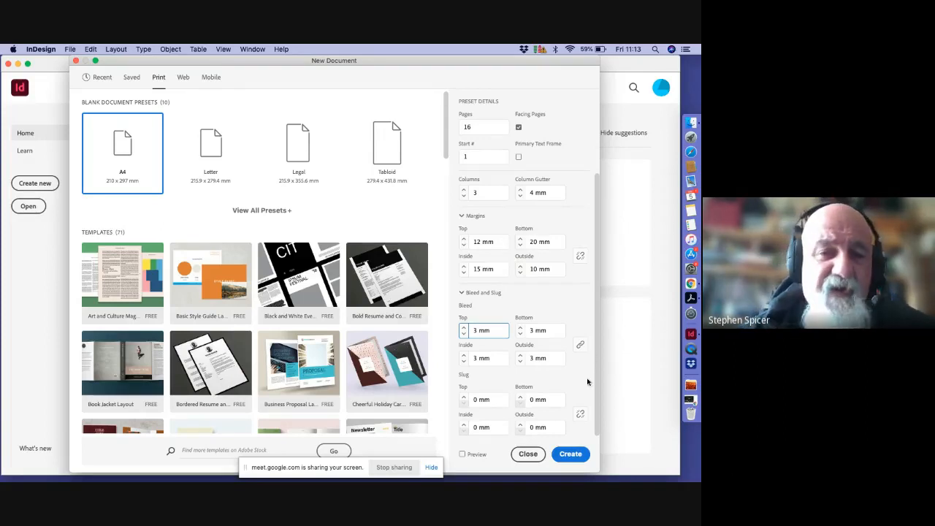
left_click(575, 454)
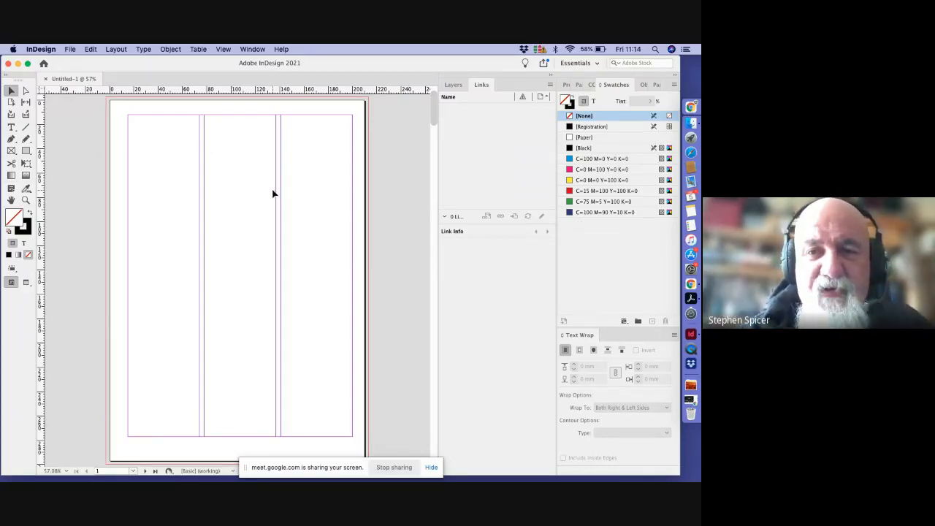
Step: Open the A-Master spread from the document's page overview and fit the whole spread in the window
left_click(580, 86)
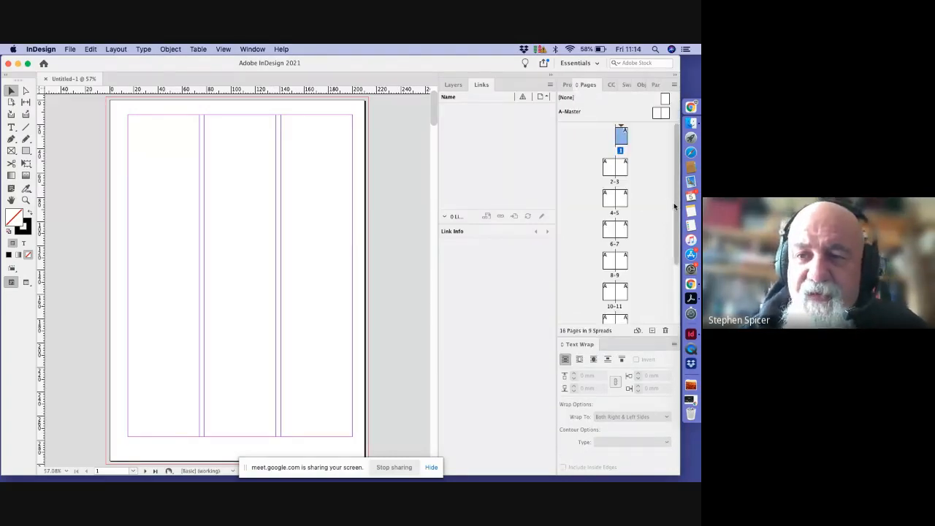
left_click_drag(676, 206, 676, 324)
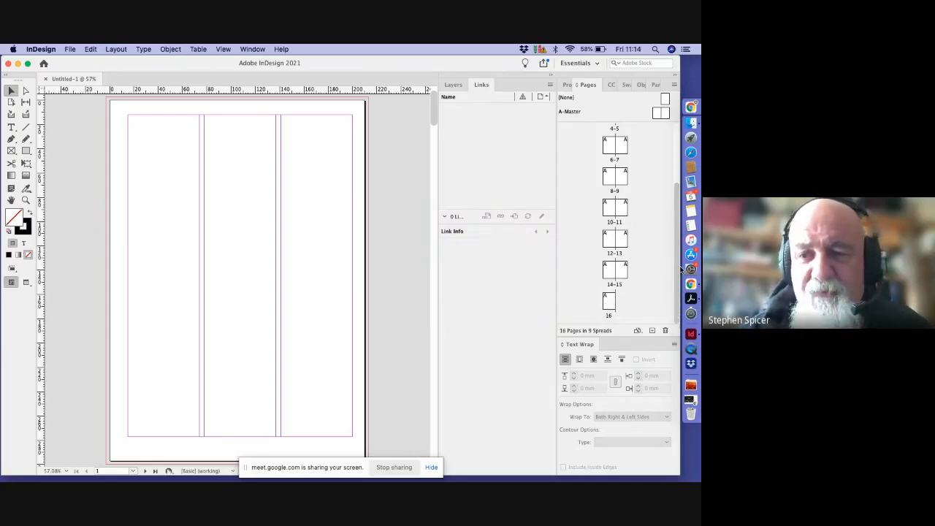
left_click_drag(678, 269, 677, 135)
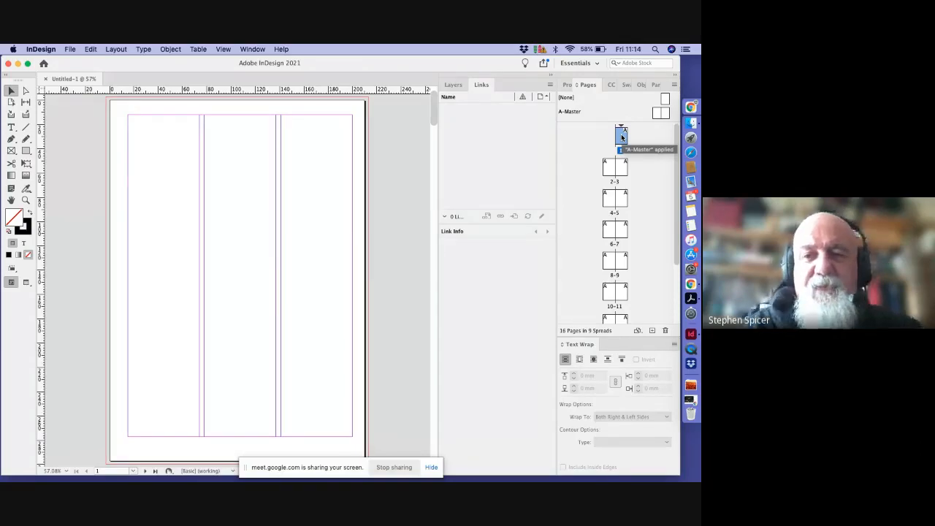
double_click(659, 114)
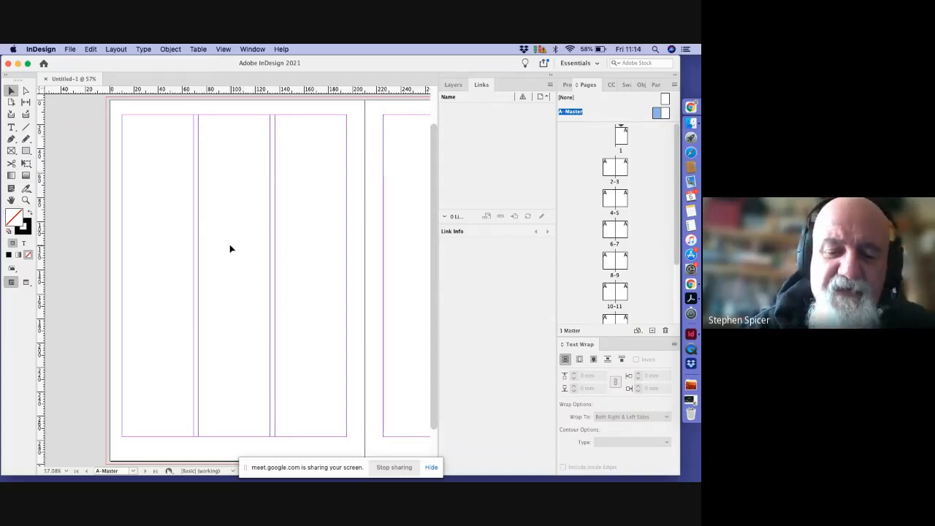
left_click(224, 50)
mouse_move(239, 49)
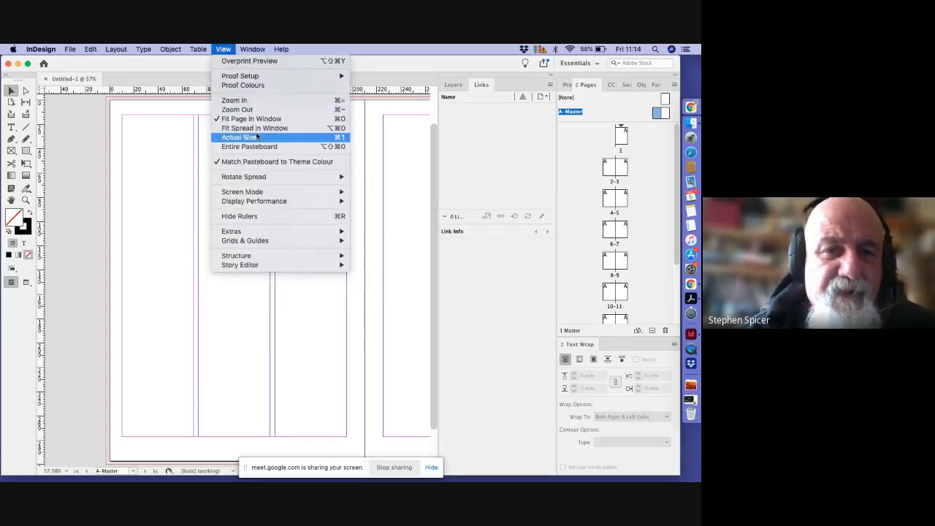
left_click(256, 128)
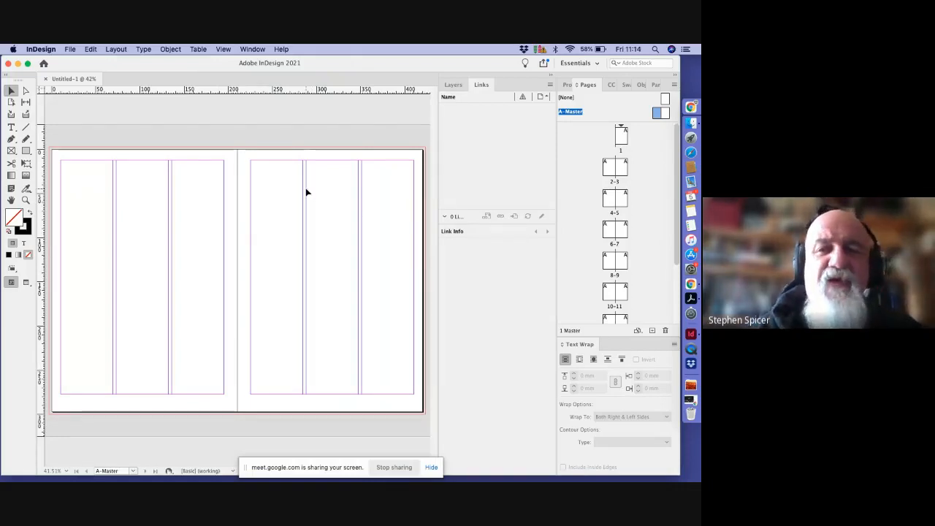
Step: Draw a black-filled square at the head of the left master page's middle column and view it on page 6
left_click(26, 151)
left_click_drag(116, 160, 171, 213)
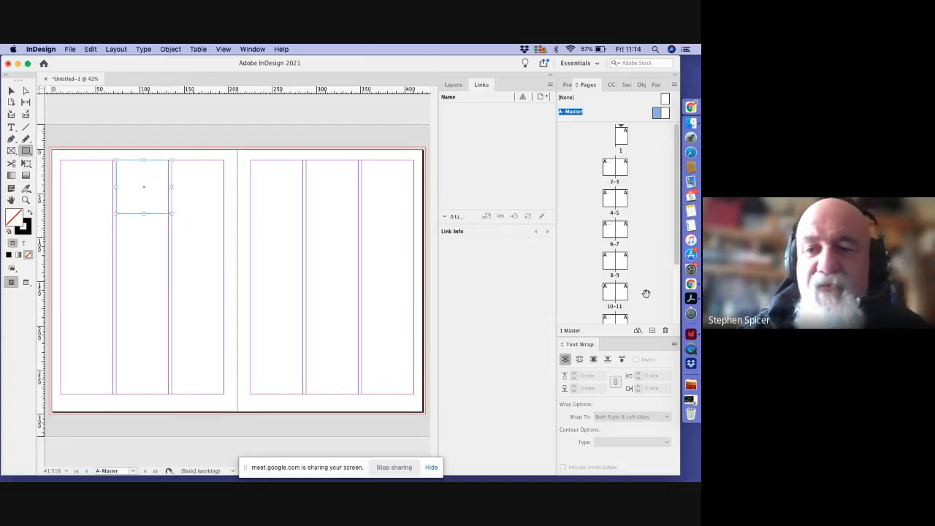
left_click(33, 212)
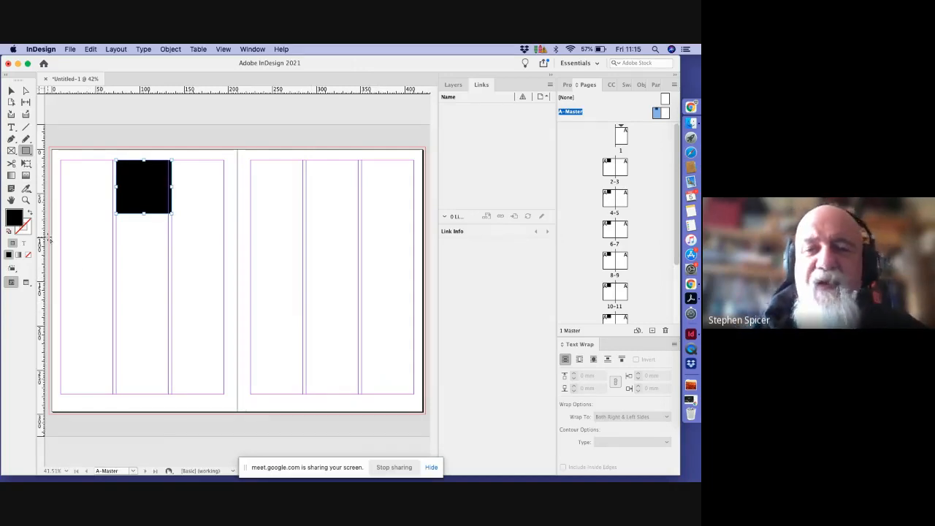
double_click(608, 231)
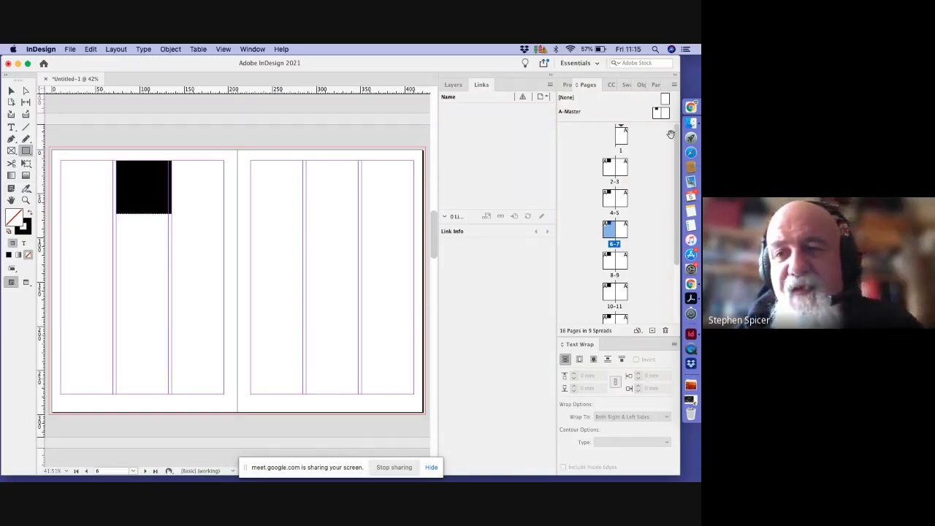
Step: Return to the A-Master spread and delete the black square from the left page
left_click(657, 113)
double_click(657, 113)
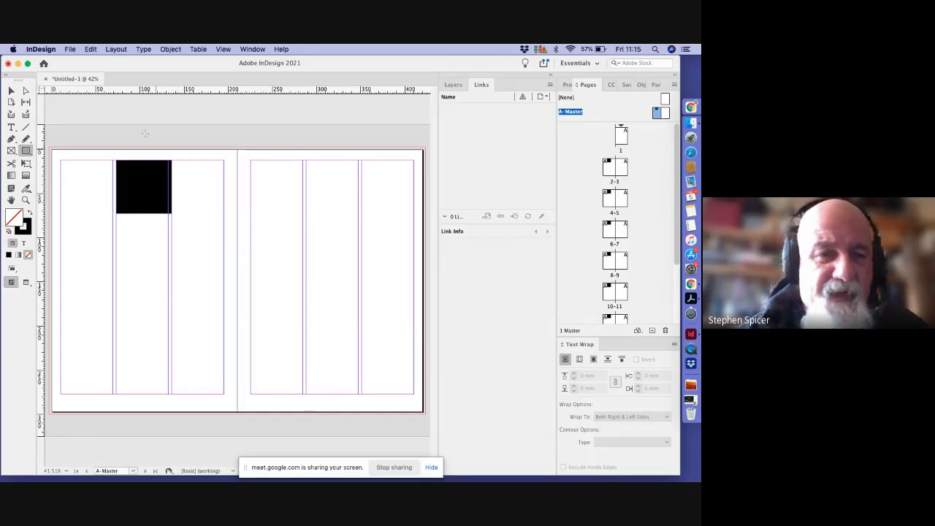
left_click(11, 91)
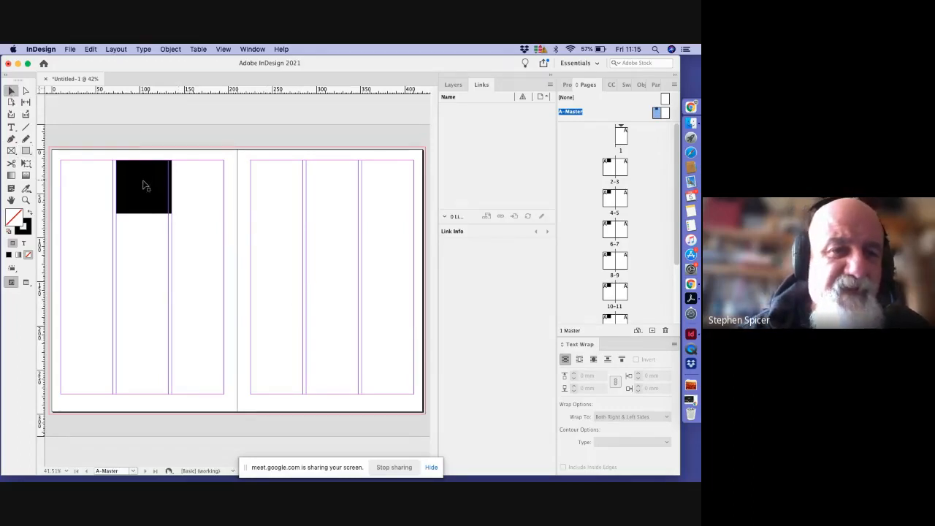
left_click(146, 186)
key("Delete")
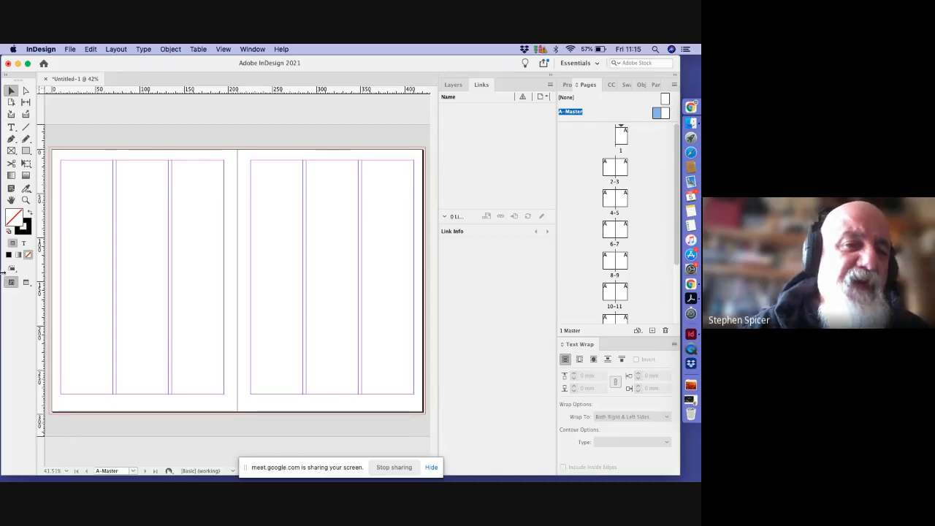
Step: Add vertical guides at the left master page's outer and inner margins and a horizontal guide about 6 mm below the bottom margin line
left_click(24, 202)
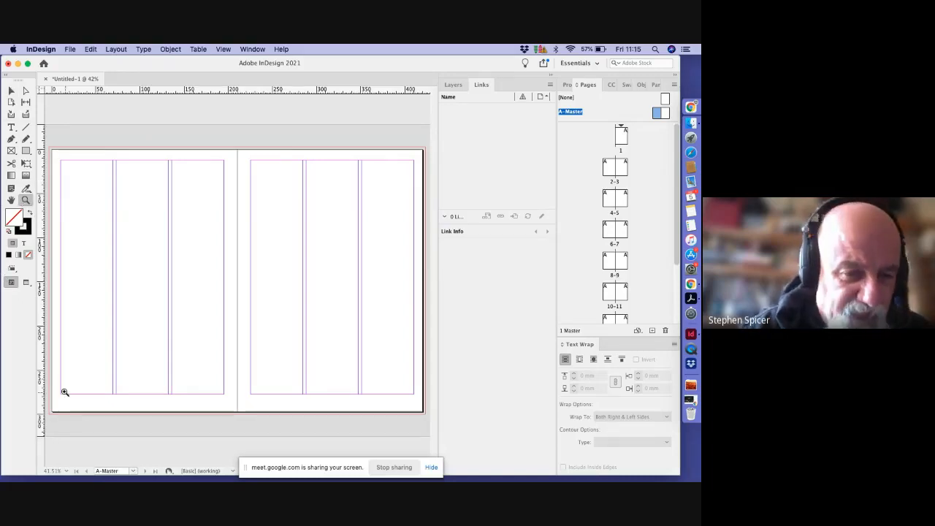
left_click_drag(53, 383, 245, 437)
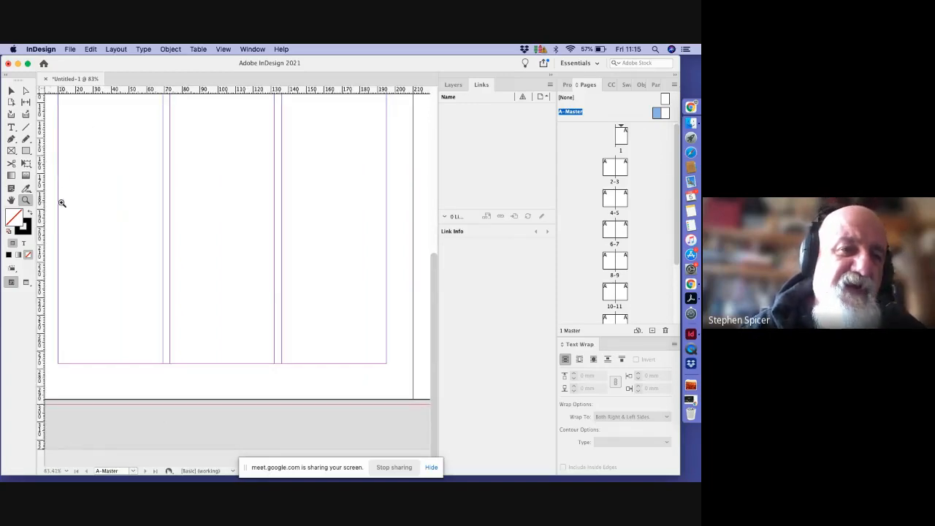
left_click_drag(41, 205, 386, 258)
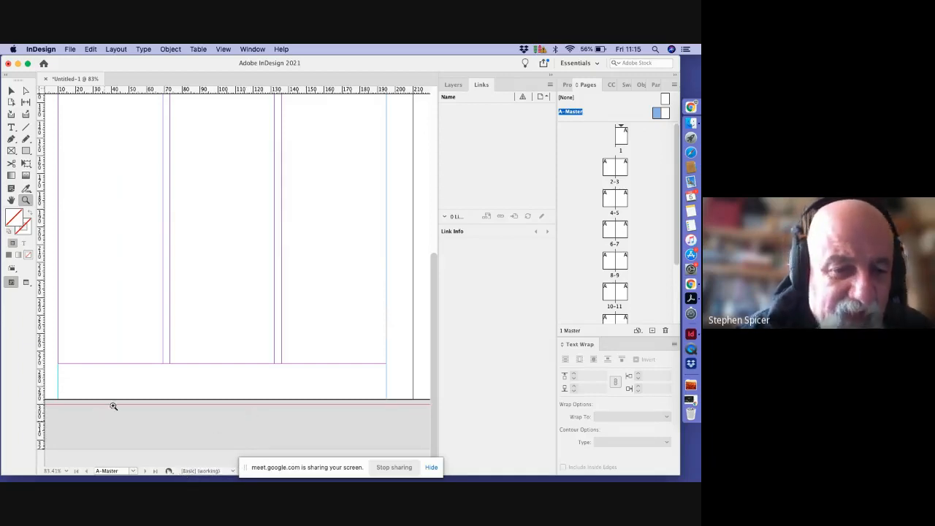
left_click_drag(135, 384, 215, 378)
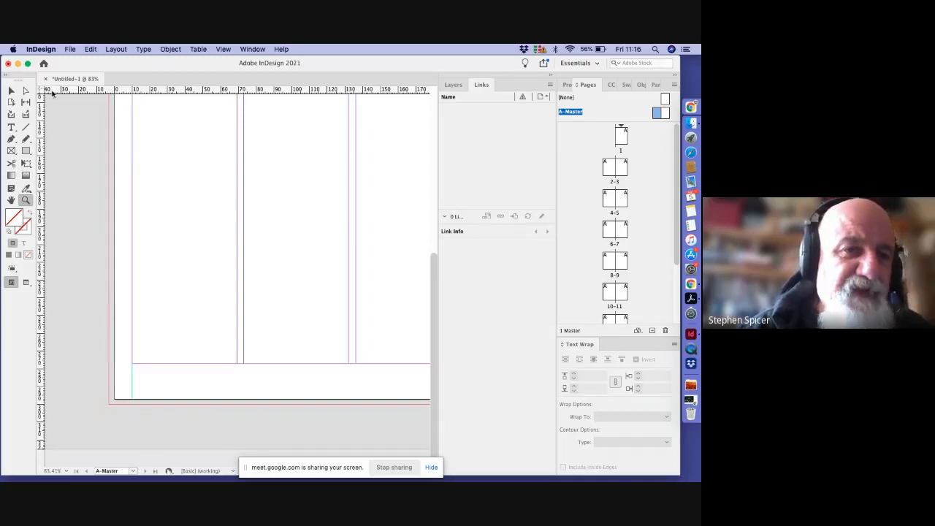
left_click_drag(84, 91, 84, 375)
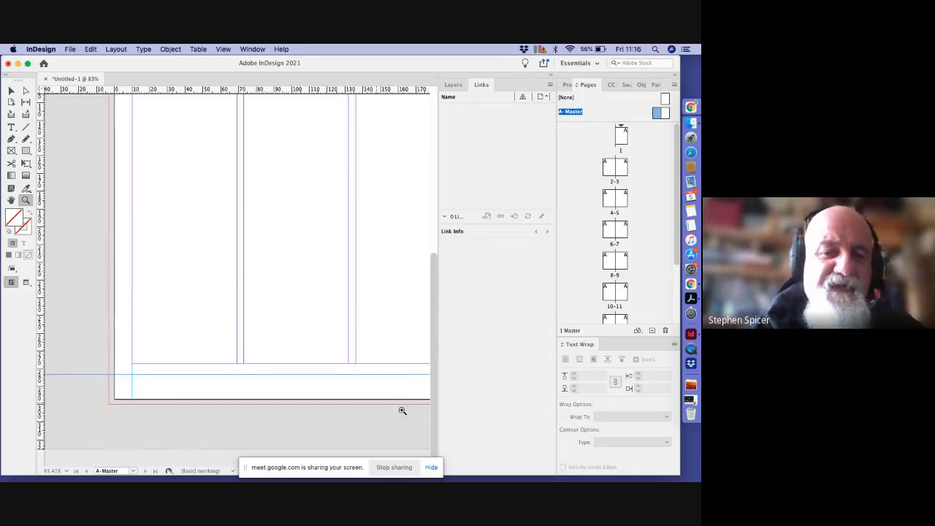
Step: Draw a text frame between the guides at the foot of the left master page and insert a Current Page Number marker
left_click(11, 128)
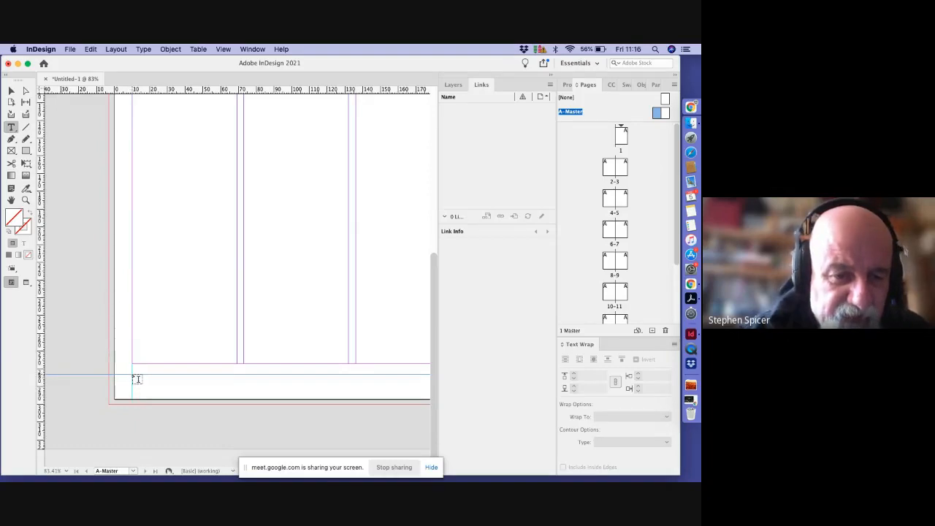
left_click_drag(133, 376, 380, 400)
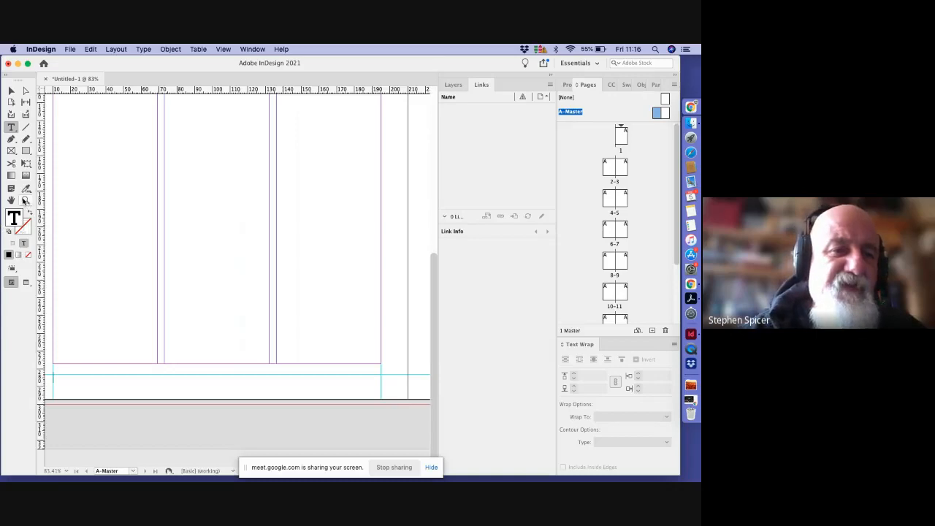
left_click(26, 200)
left_click_drag(48, 348, 150, 426)
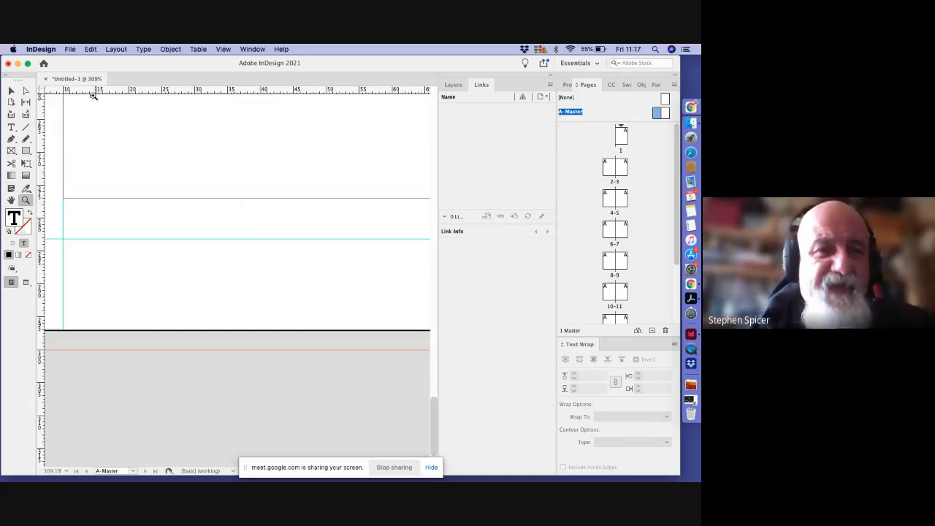
left_click(144, 50)
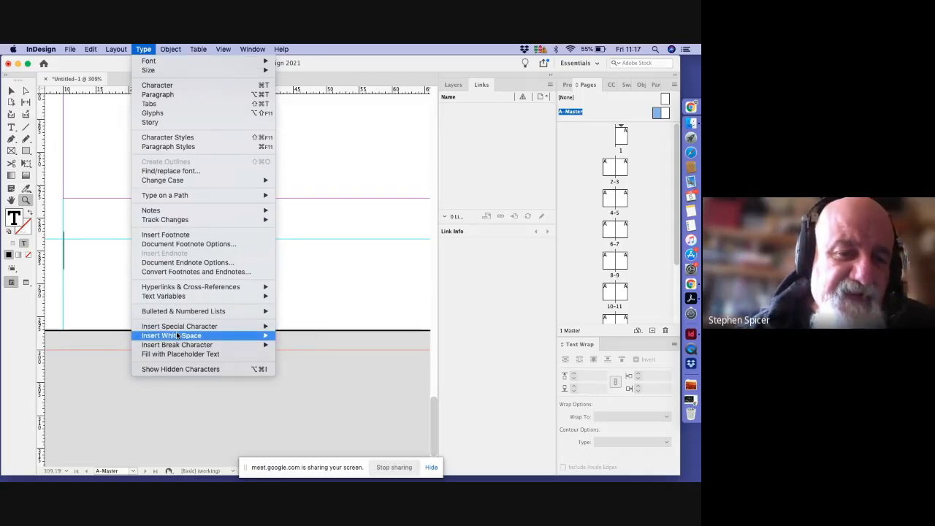
mouse_move(177, 337)
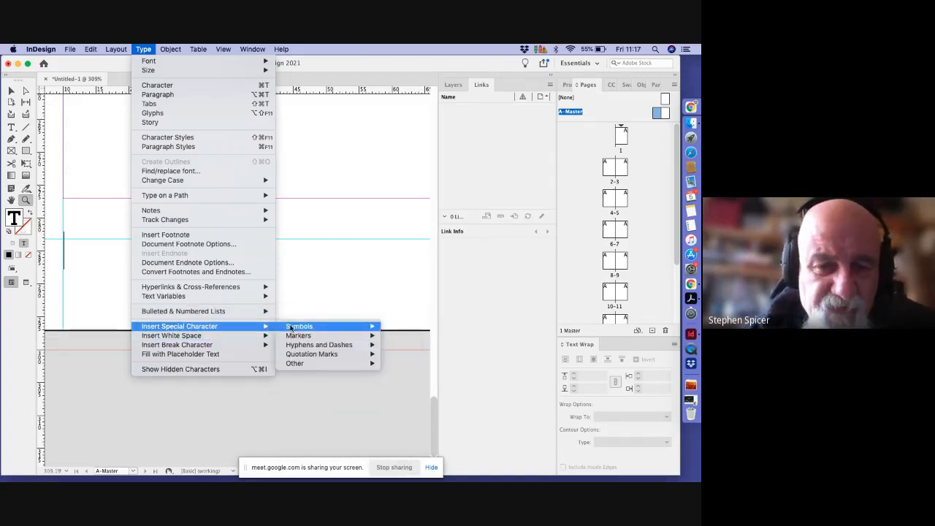
mouse_move(312, 330)
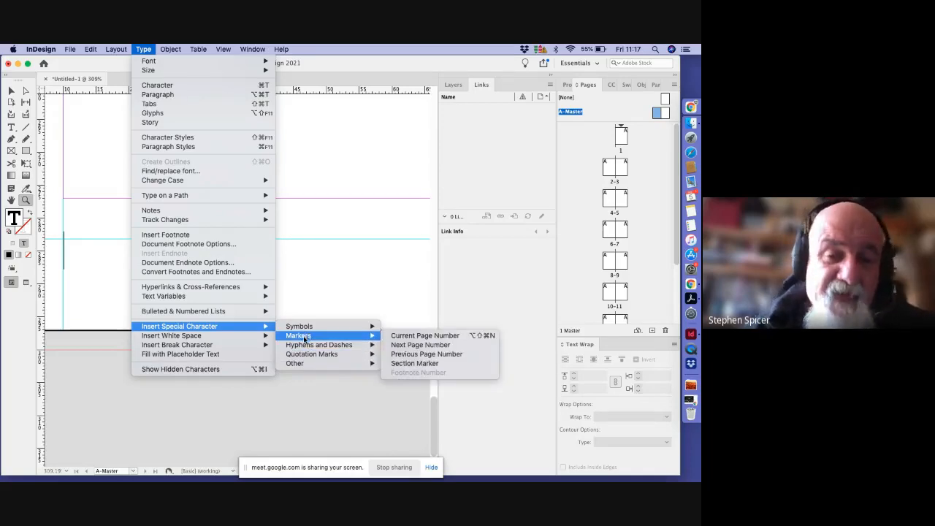
left_click(418, 336)
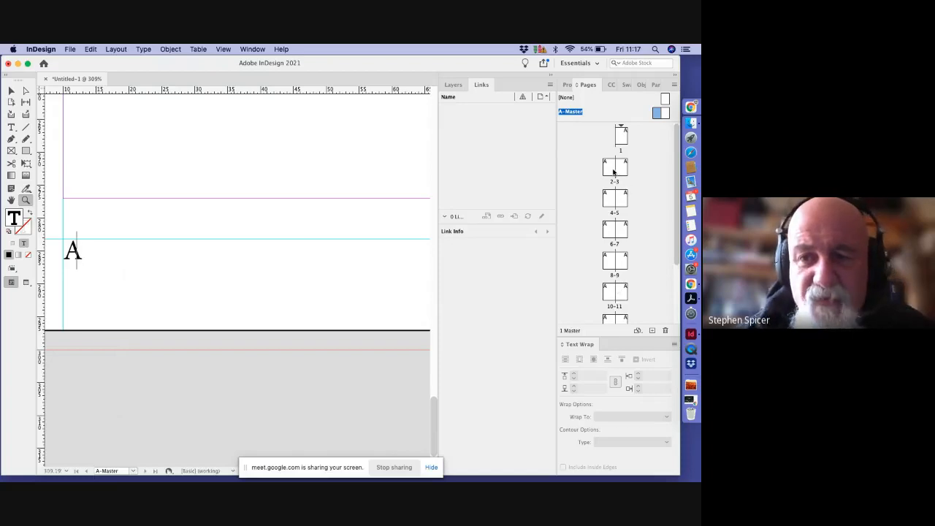
Step: Check the automatic page number on pages 4 and 6, and return to the A-Master spread
double_click(608, 205)
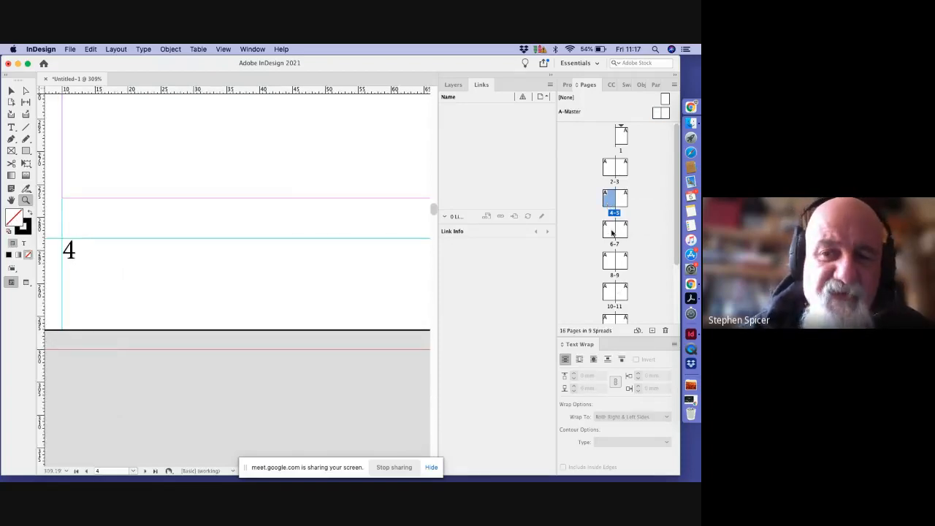
double_click(606, 231)
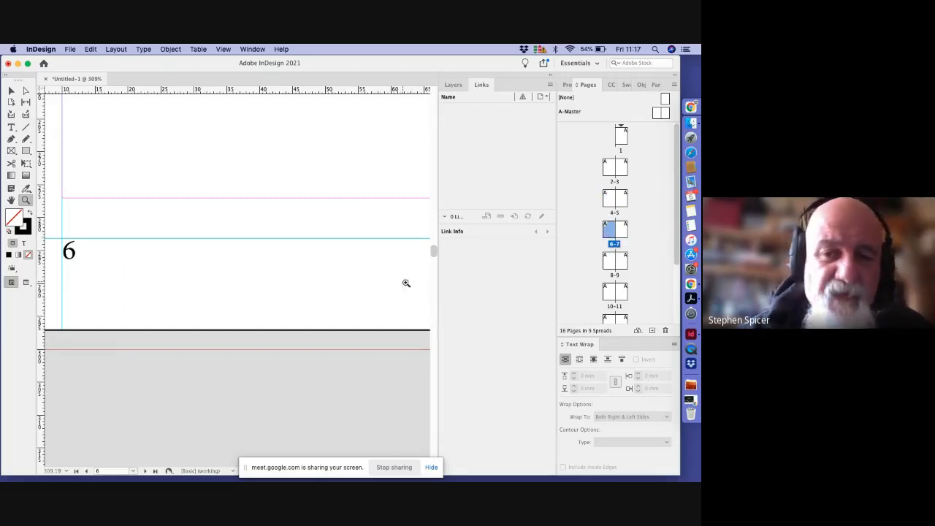
double_click(656, 114)
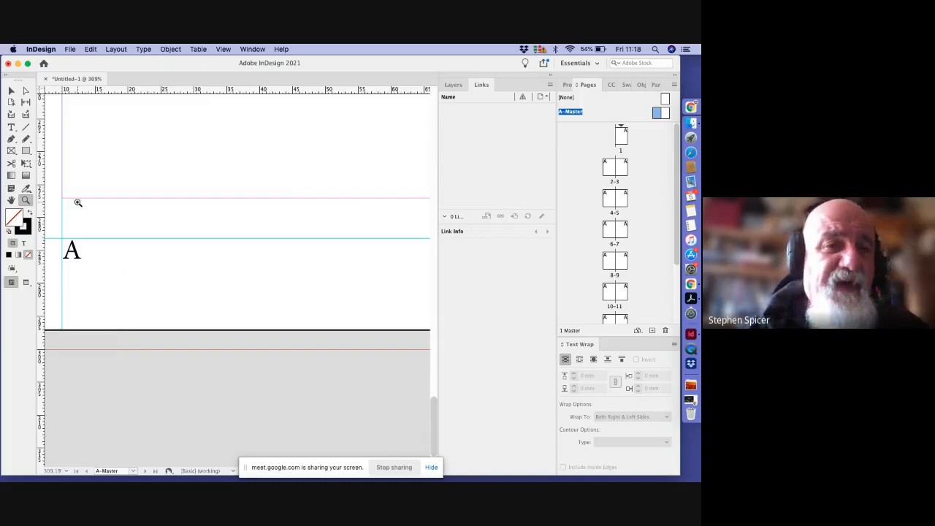
Step: Set the font of the left master page's page number marker to Arial Black
left_click(11, 127)
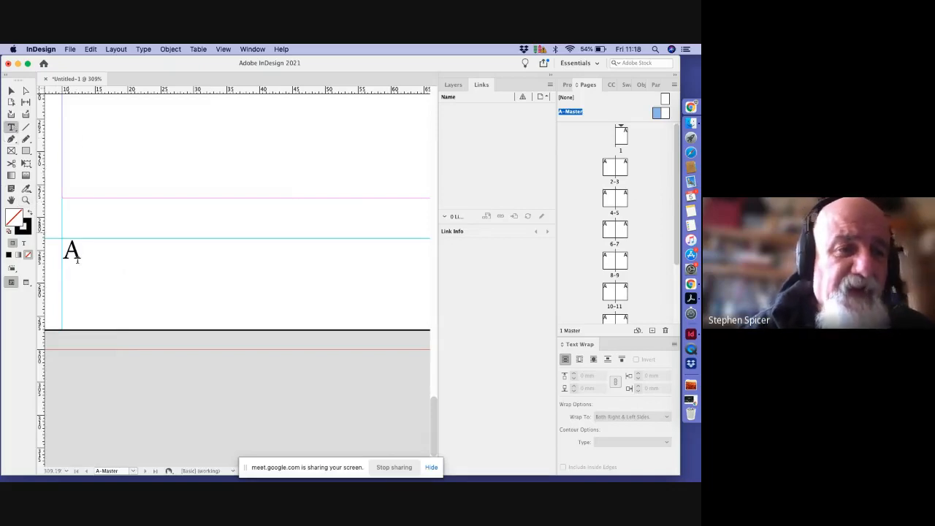
left_click_drag(77, 249, 57, 248)
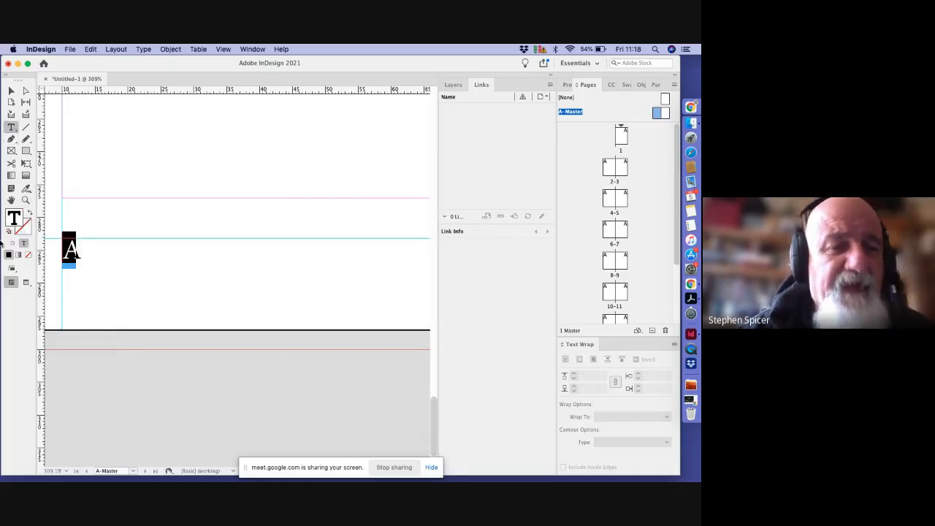
left_click(144, 49)
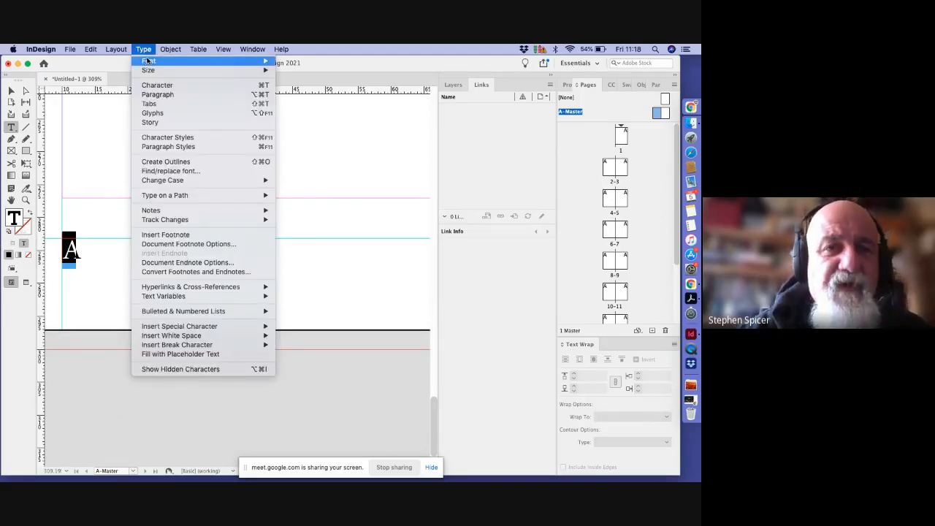
mouse_move(149, 60)
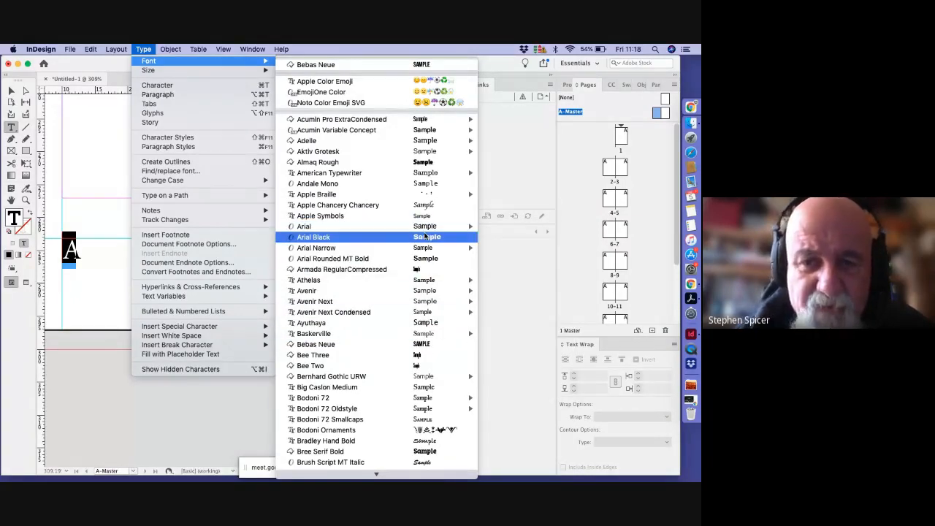
left_click(426, 235)
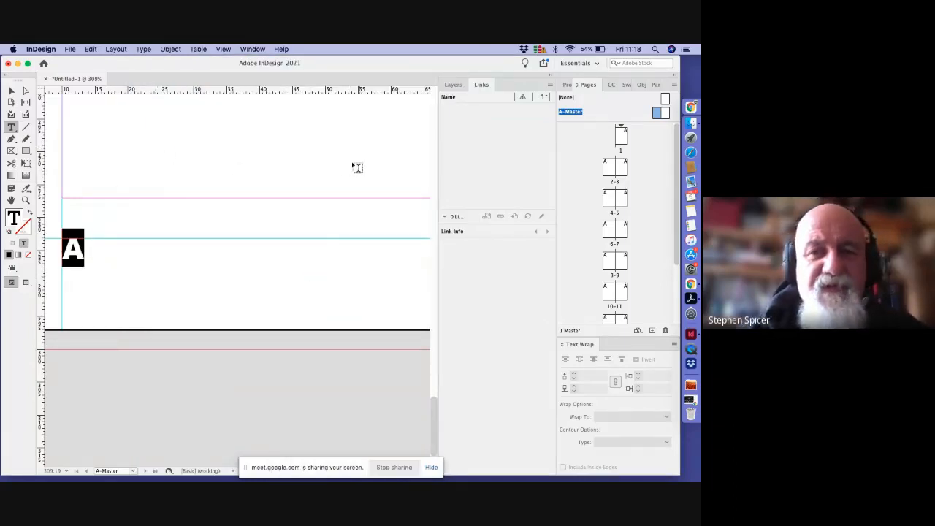
Step: Centre-align the page number marker in its text frame and fit the whole master spread in the window
left_click(143, 49)
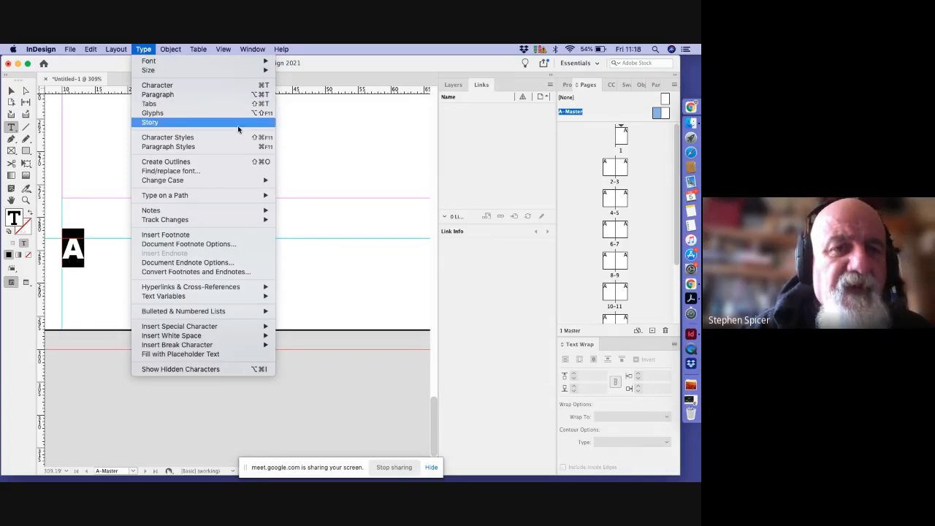
left_click(230, 146)
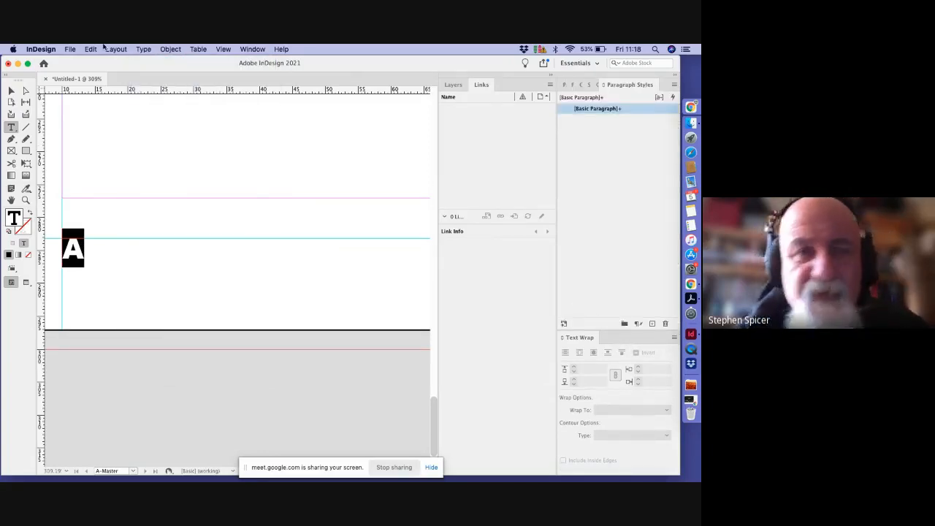
left_click(145, 49)
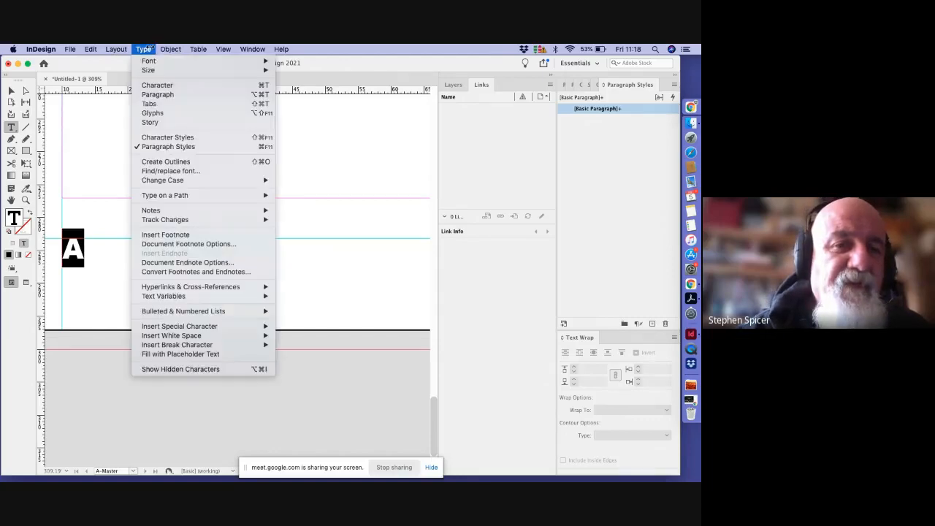
left_click(151, 96)
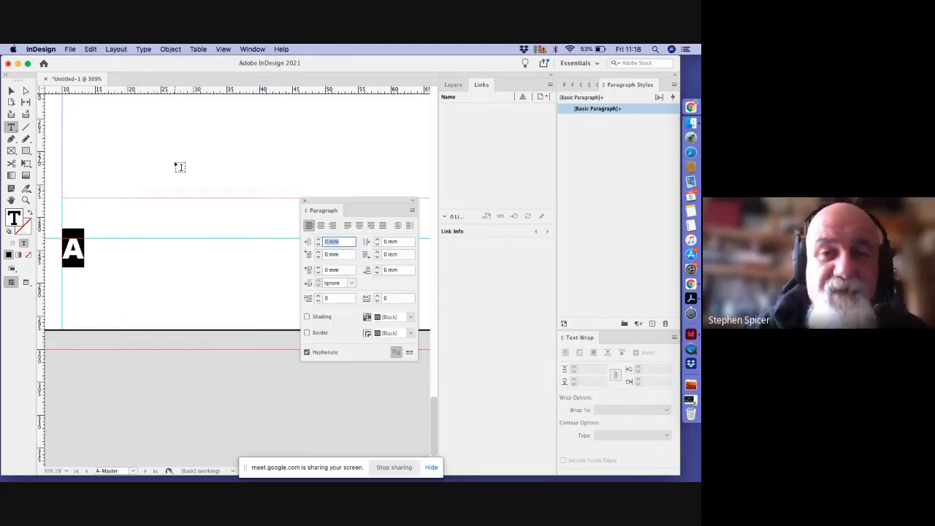
left_click(323, 226)
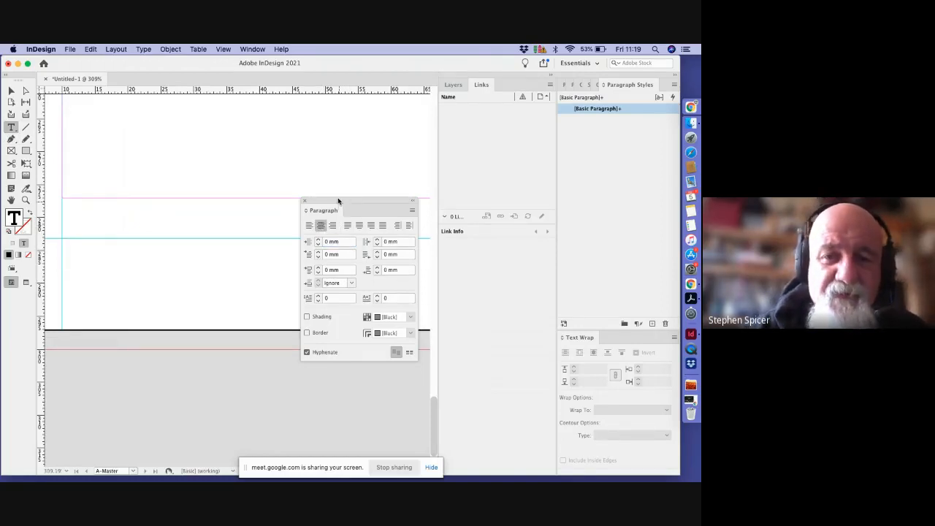
left_click_drag(339, 200, 341, 375)
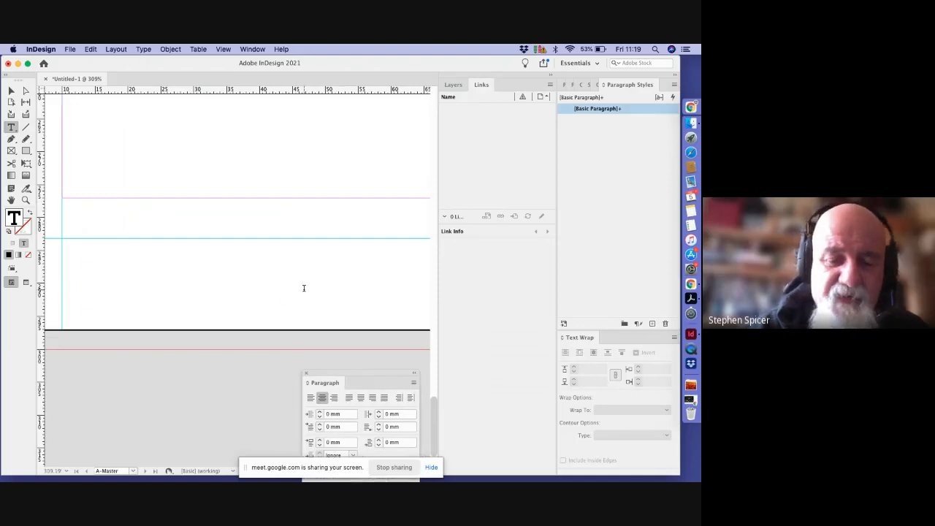
left_click(223, 49)
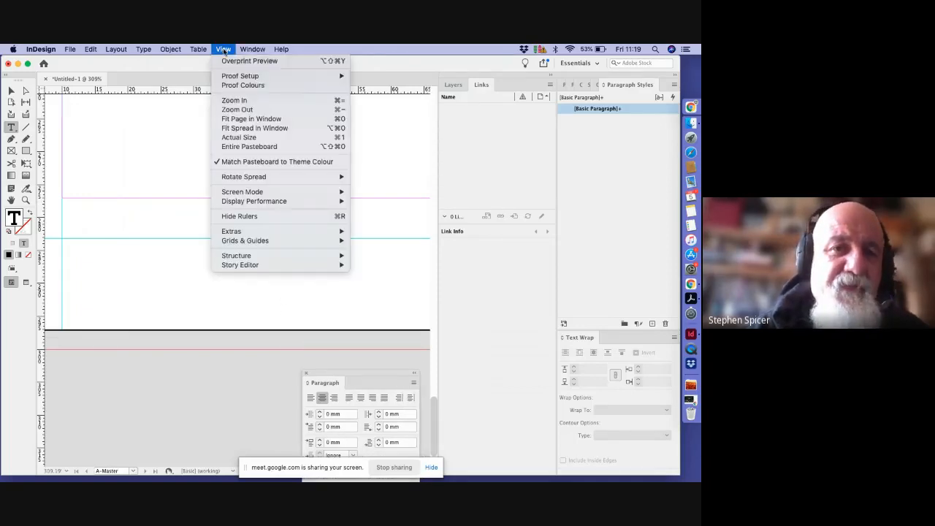
left_click(234, 129)
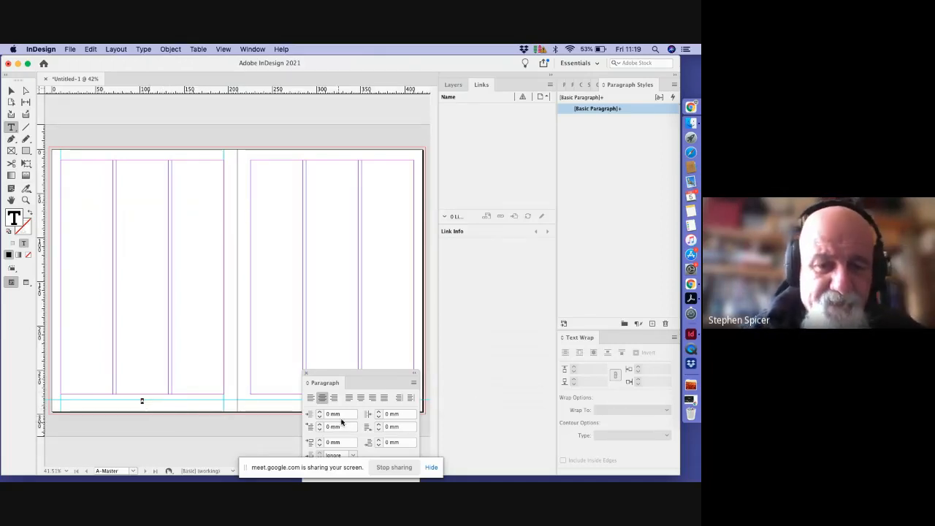
left_click(306, 374)
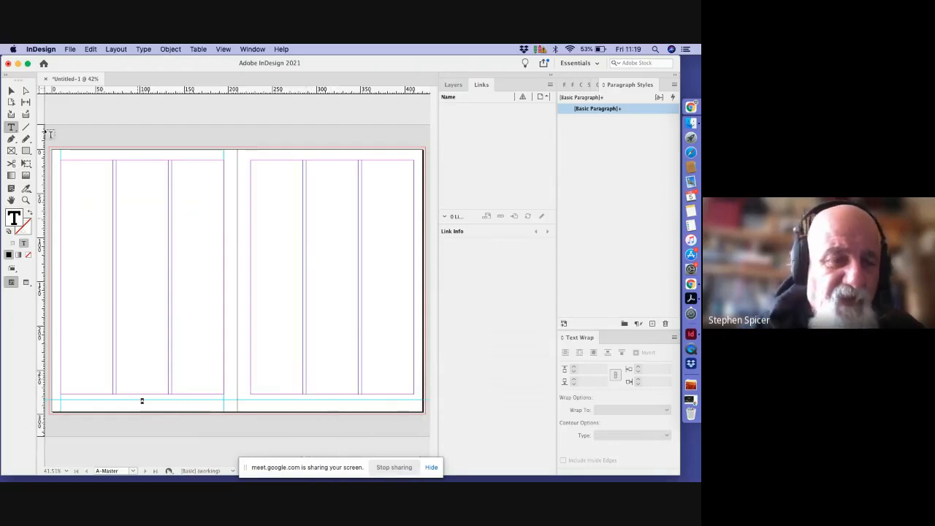
Step: Duplicate the left master page's page number frame to the same place at the foot of the right master page
left_click(12, 92)
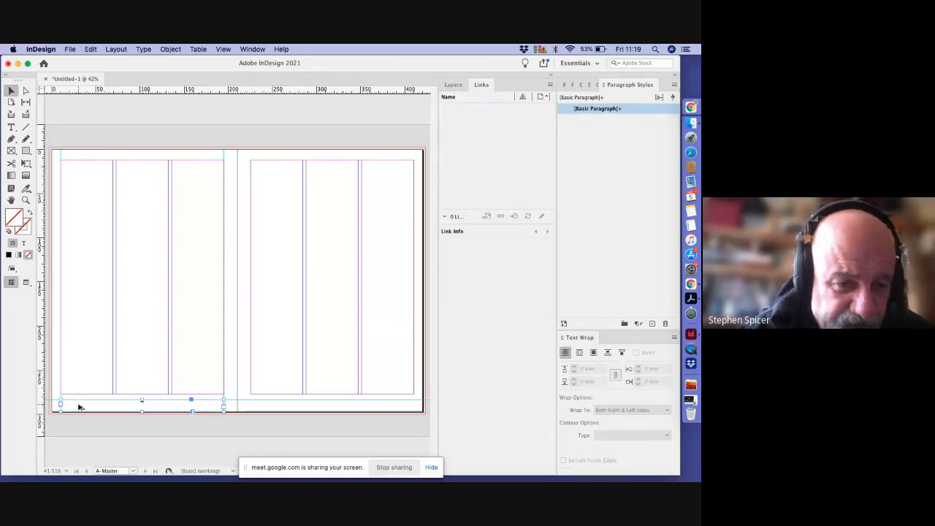
left_click_drag(73, 406, 262, 408)
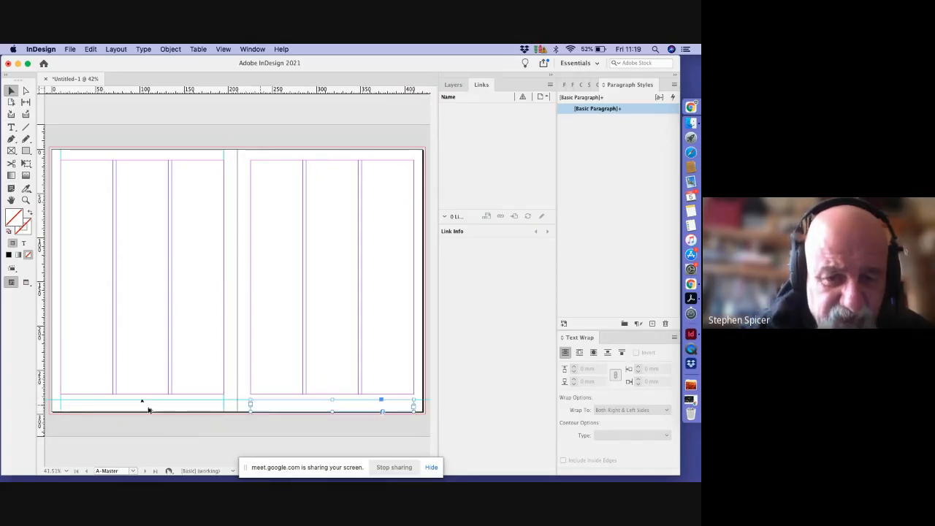
left_click(232, 424)
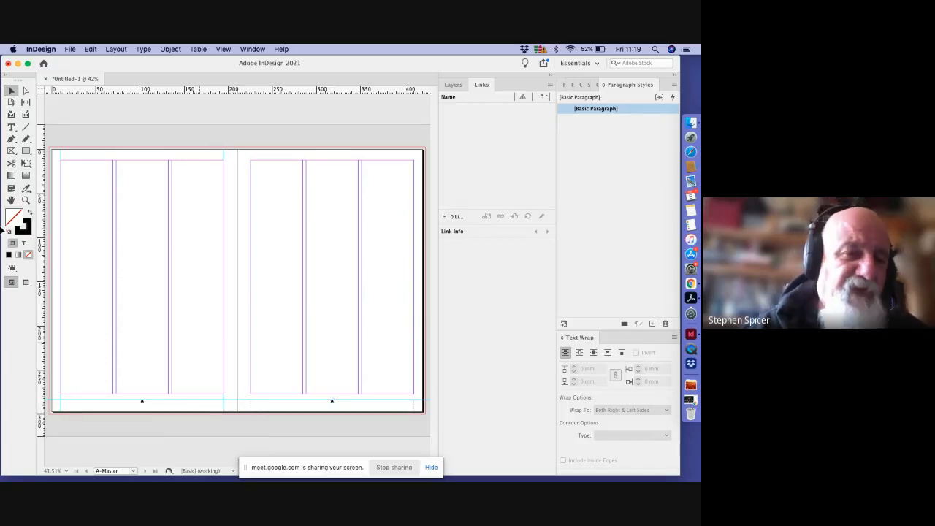
Step: Insert "Mars " before the page number marker in the left master page's footer
left_click(26, 199)
left_click_drag(96, 328, 208, 430)
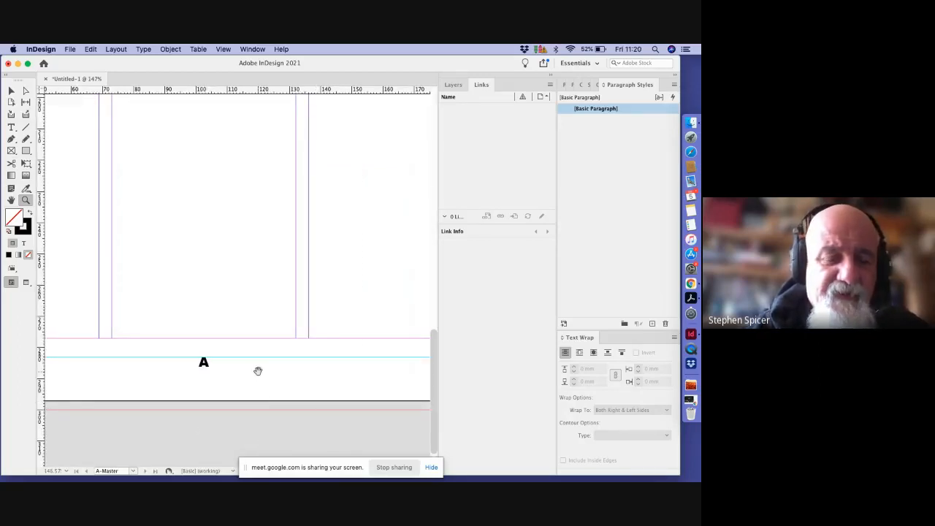
left_click_drag(334, 405, 55, 375)
left_click_drag(374, 359, 431, 388)
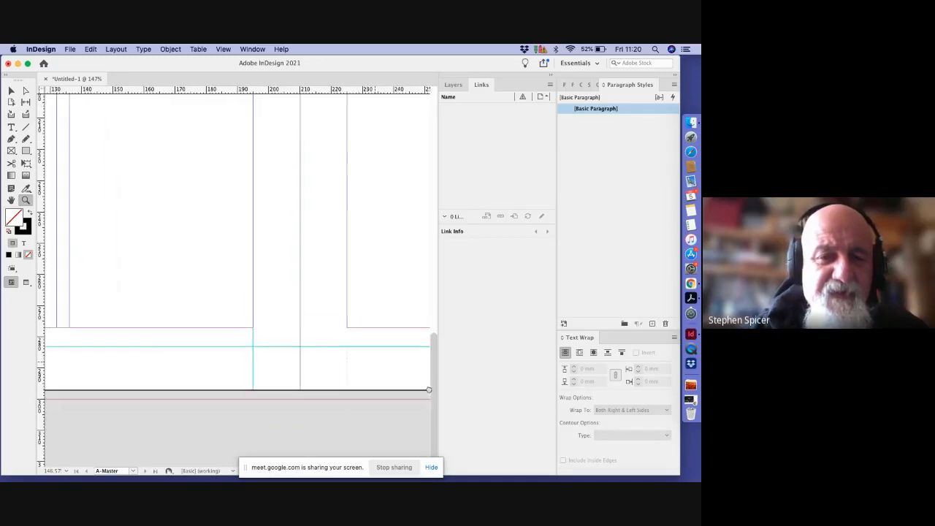
left_click_drag(132, 351, 327, 367)
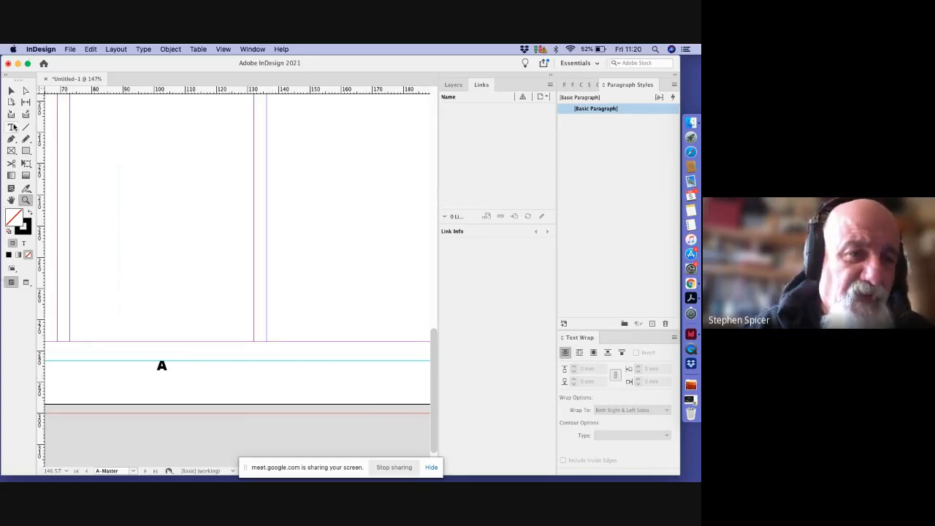
left_click(12, 128)
left_click(157, 366)
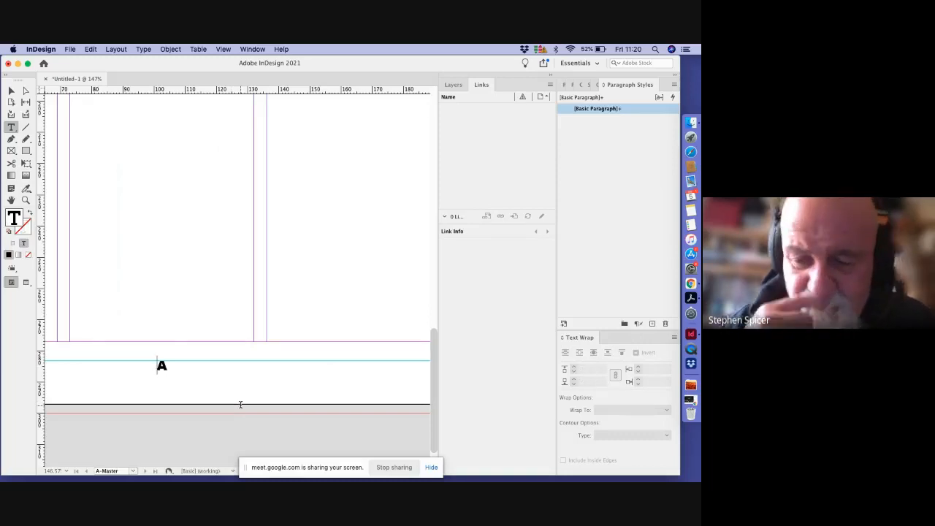
type("Mar")
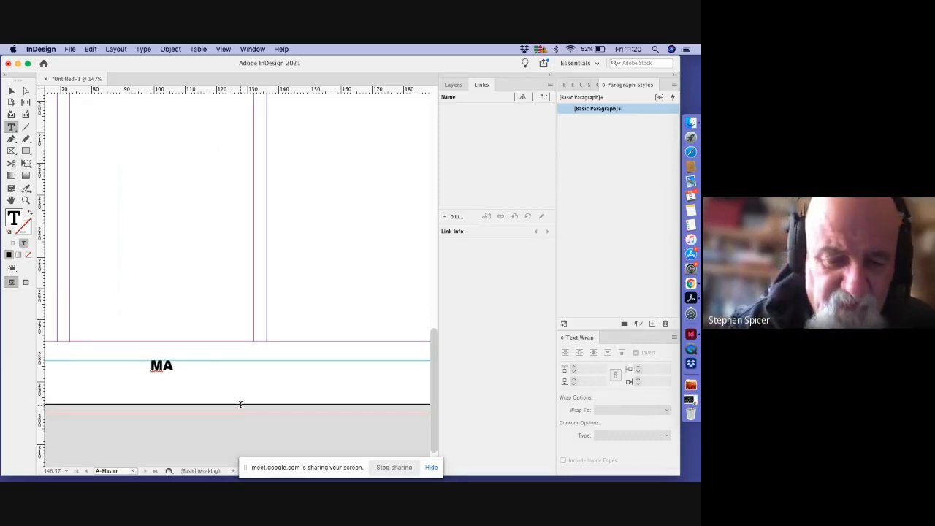
type("s ")
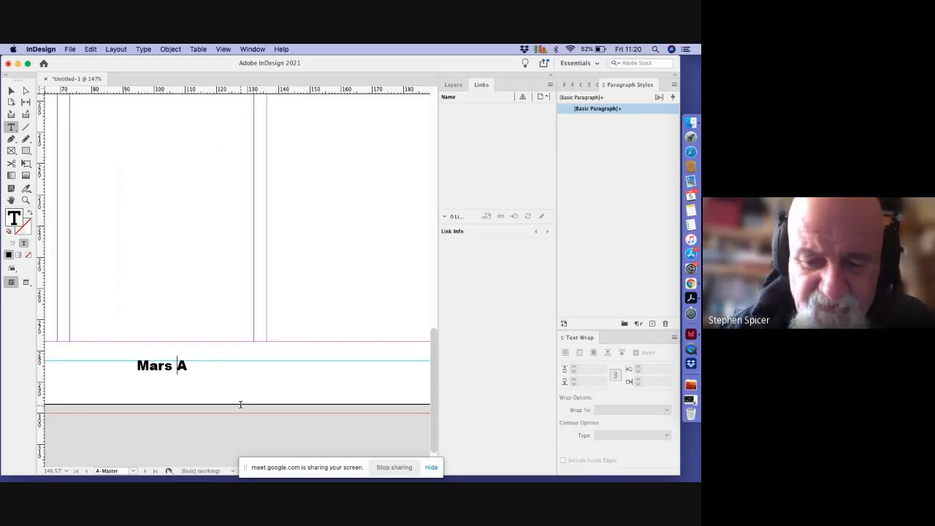
Step: Enclose the left footer's page number marker in square brackets and add " Gazette" after it
type("[A")
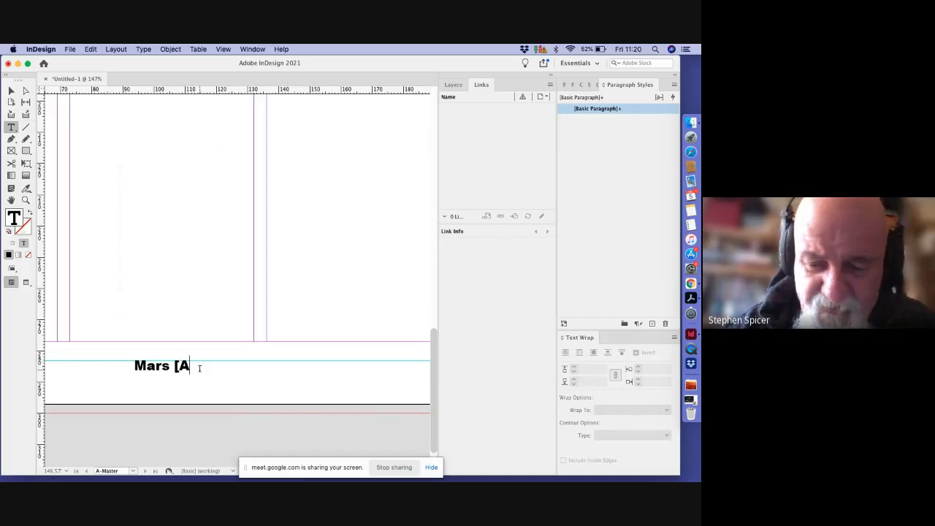
type("]")
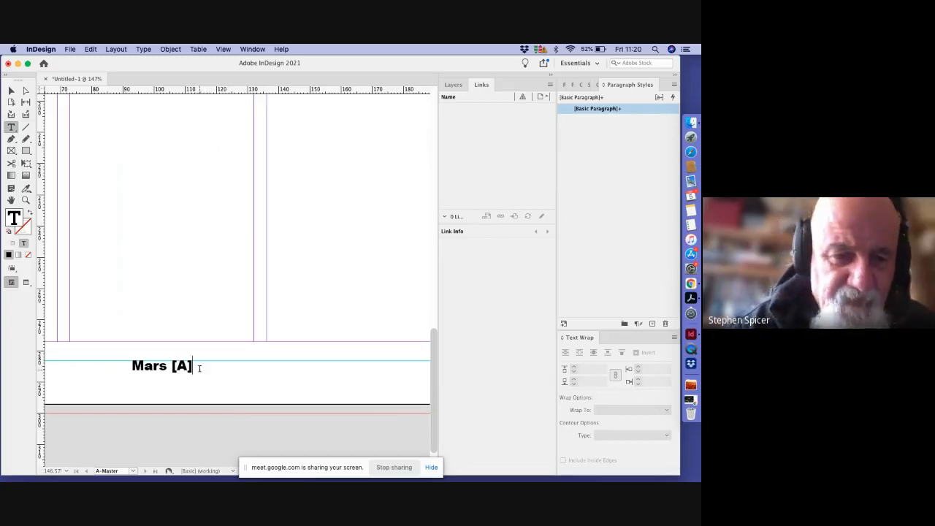
type(" Gaze")
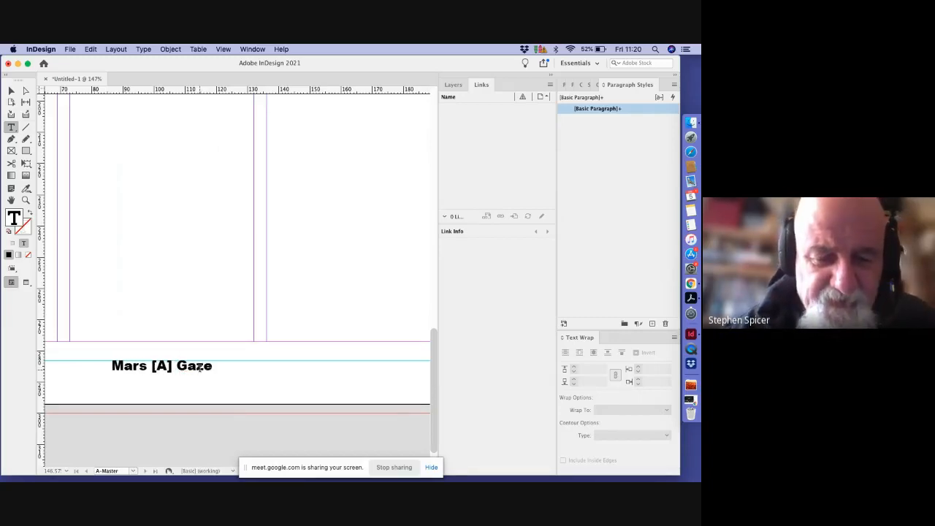
type("tte")
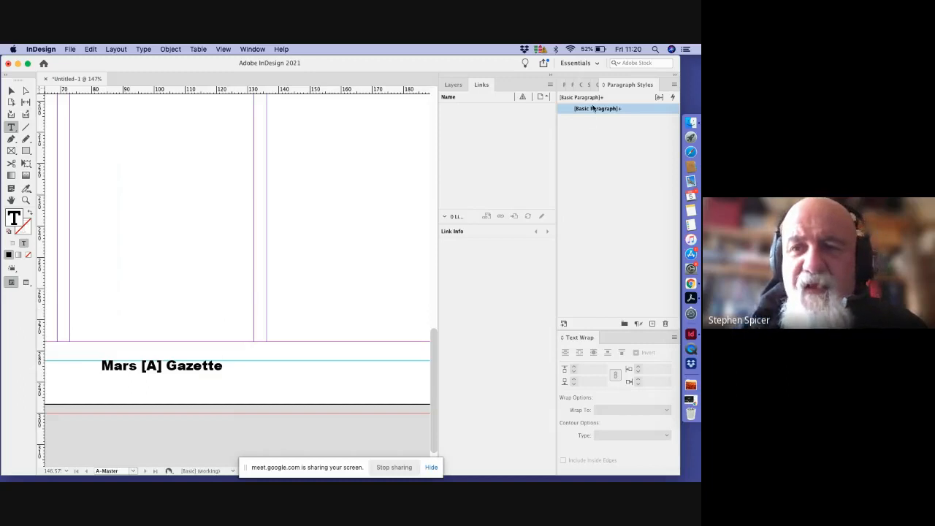
Step: Examine the footers on pages 4, 10, 16 and 15 to compare left and right pages
left_click(571, 85)
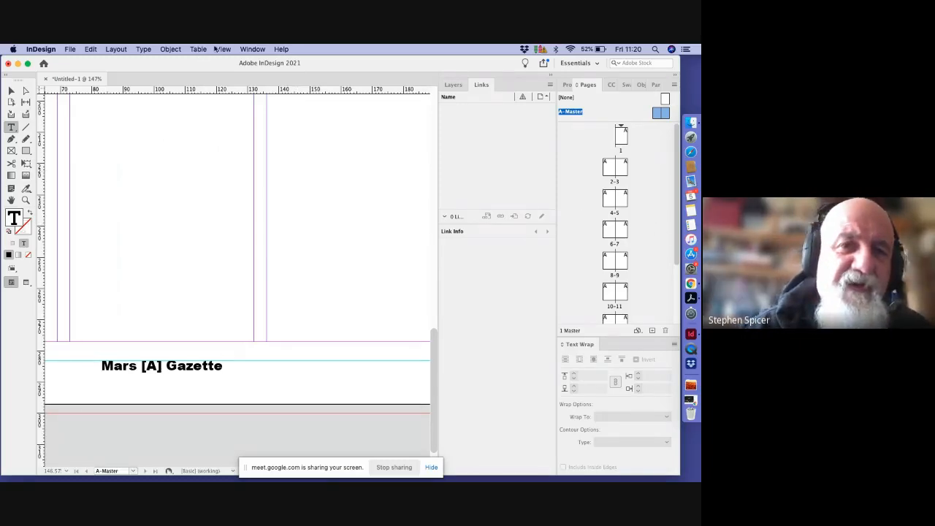
key("super+minus")
key("super+minus")
key("super+minus")
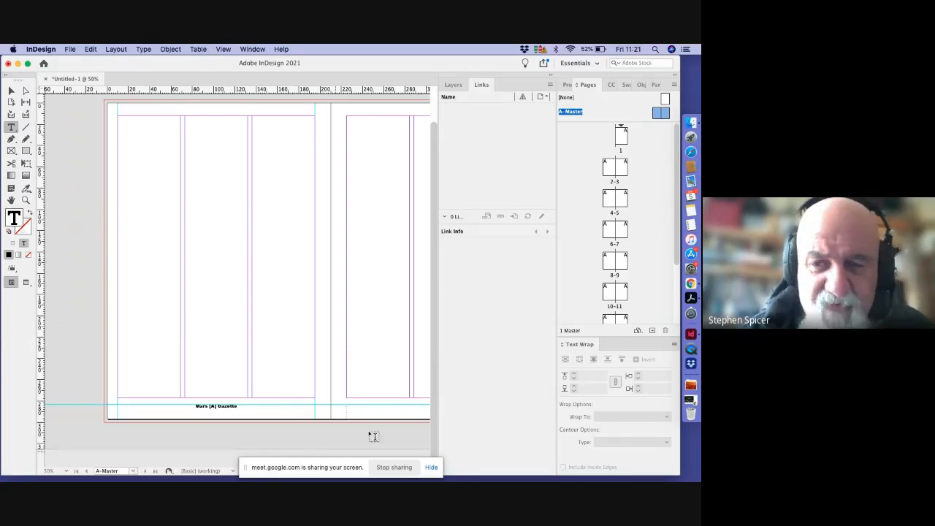
double_click(611, 202)
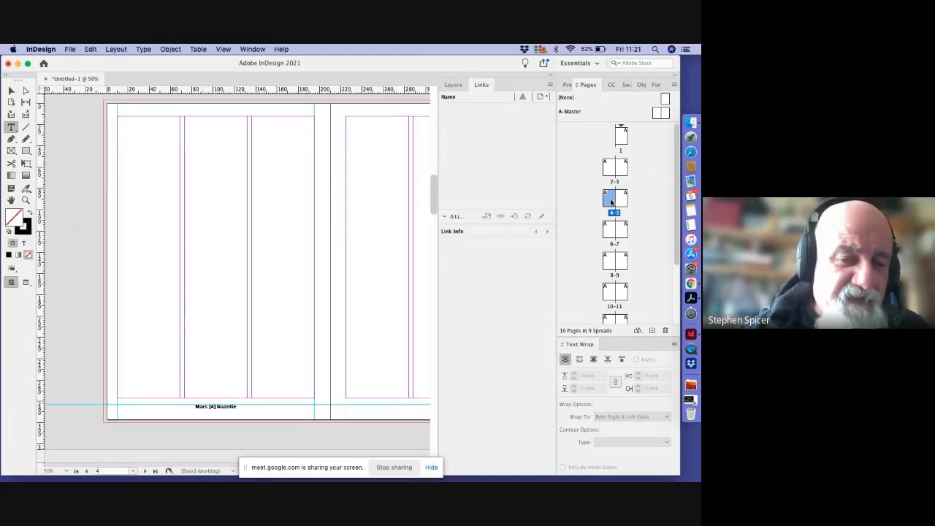
double_click(606, 294)
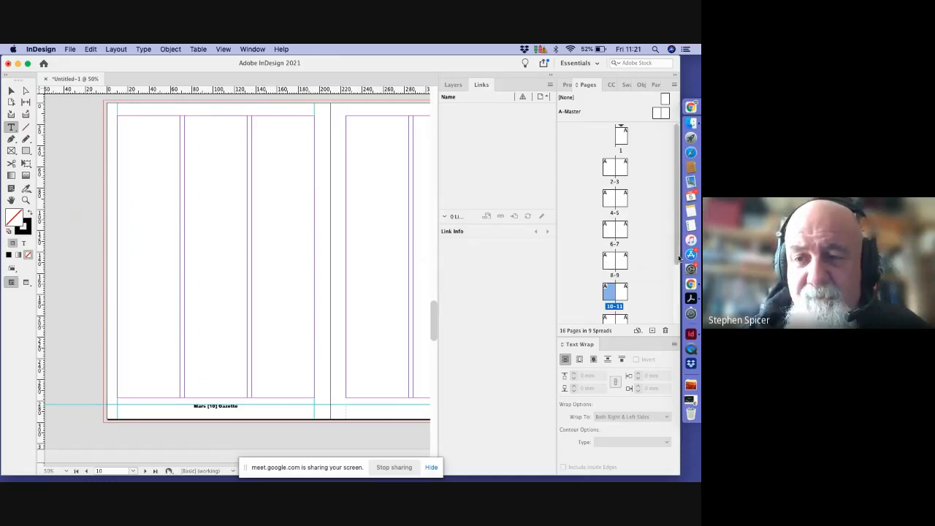
left_click_drag(674, 256, 669, 334)
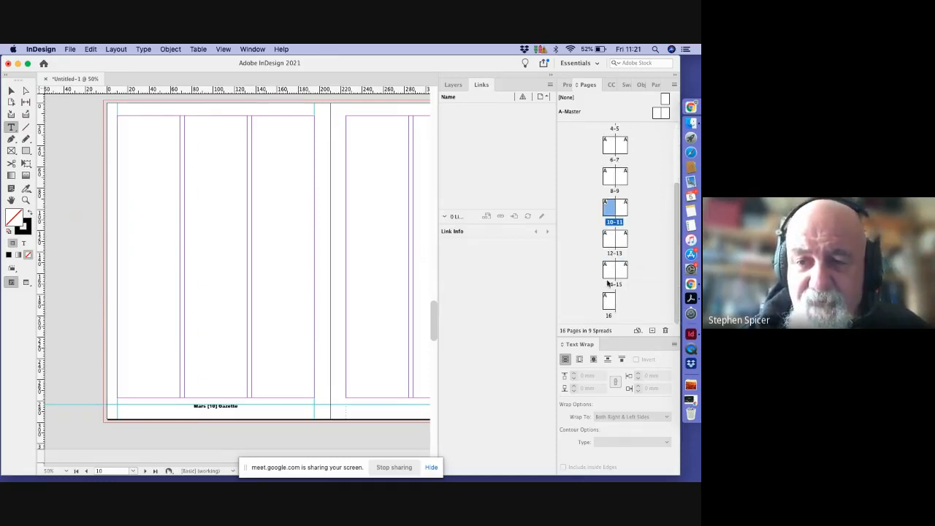
double_click(611, 305)
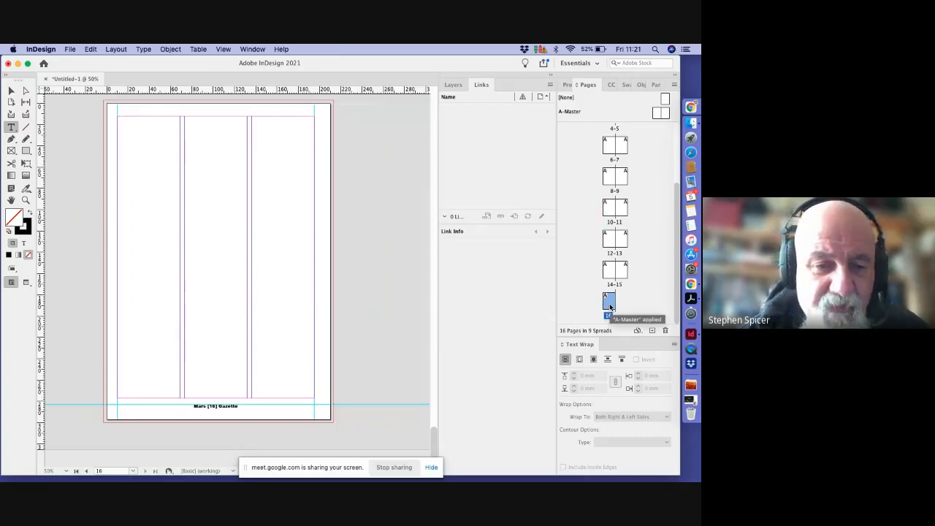
double_click(623, 270)
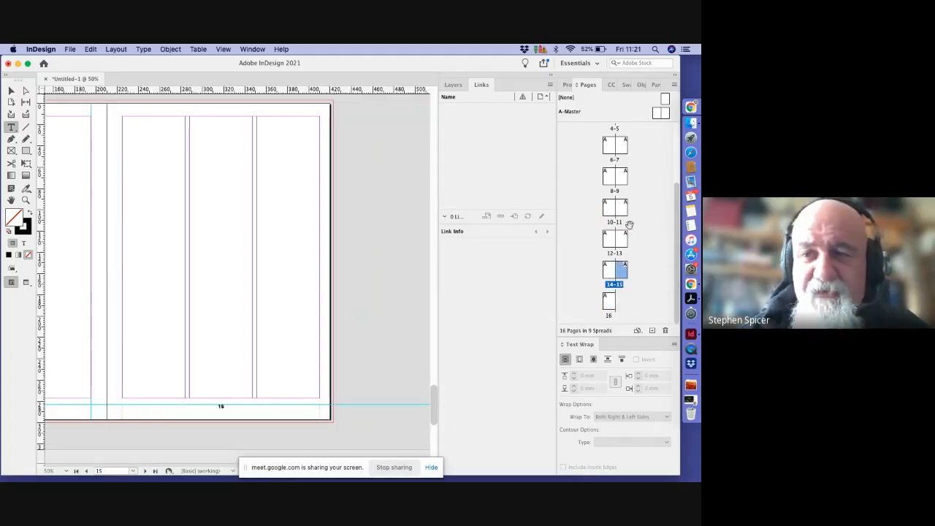
Step: On the A-Master spread, replace the right page's plain page number frame with a duplicate of the left page's Mars Gazette footer
double_click(663, 114)
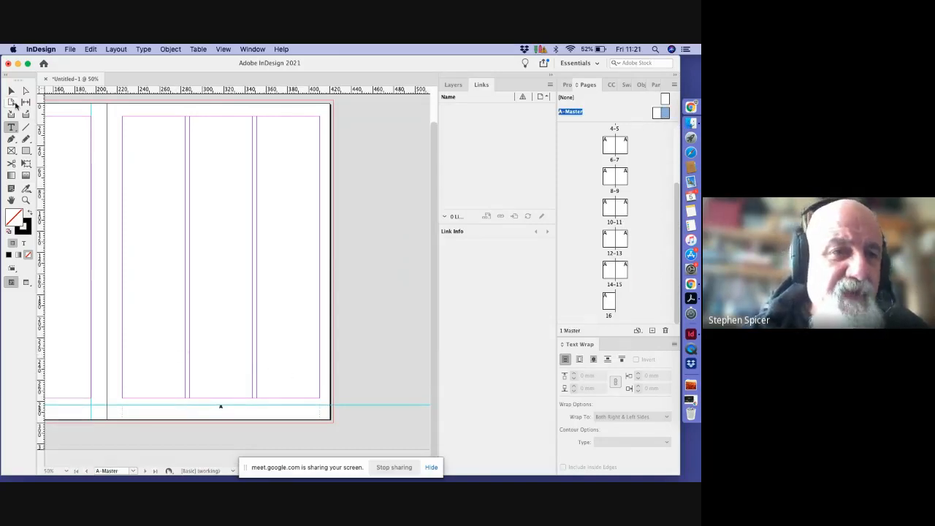
left_click(11, 91)
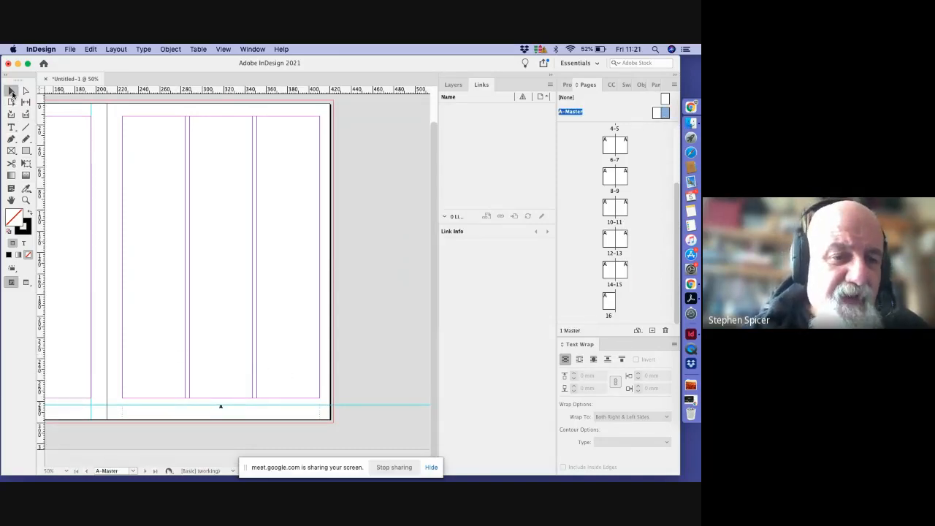
left_click(69, 412)
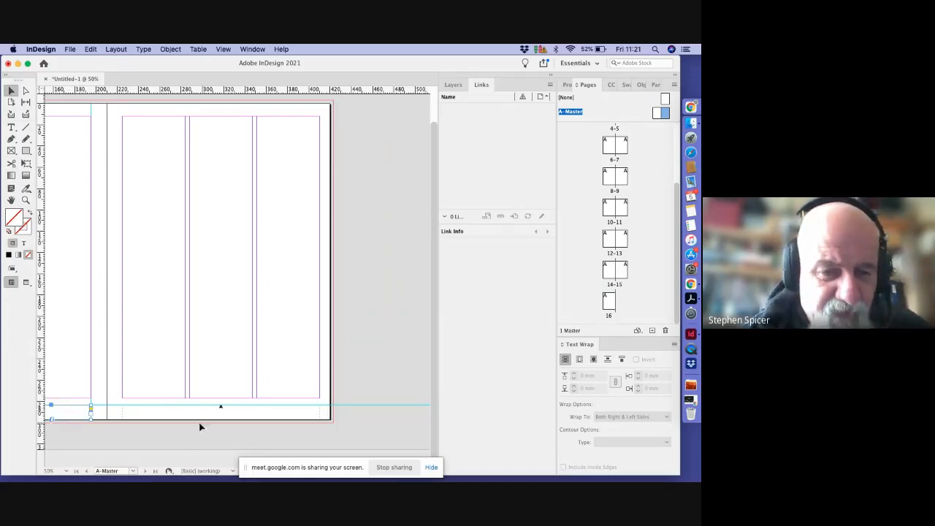
left_click(196, 416)
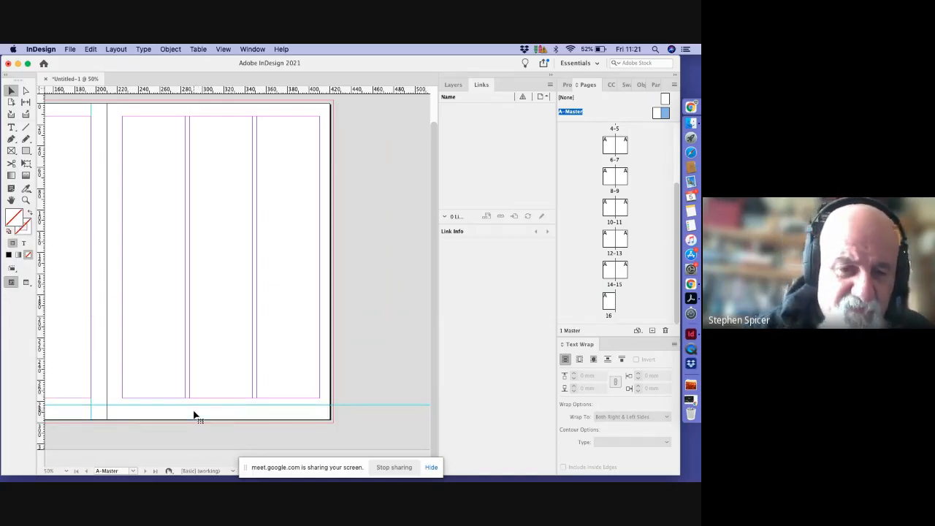
left_click(65, 413)
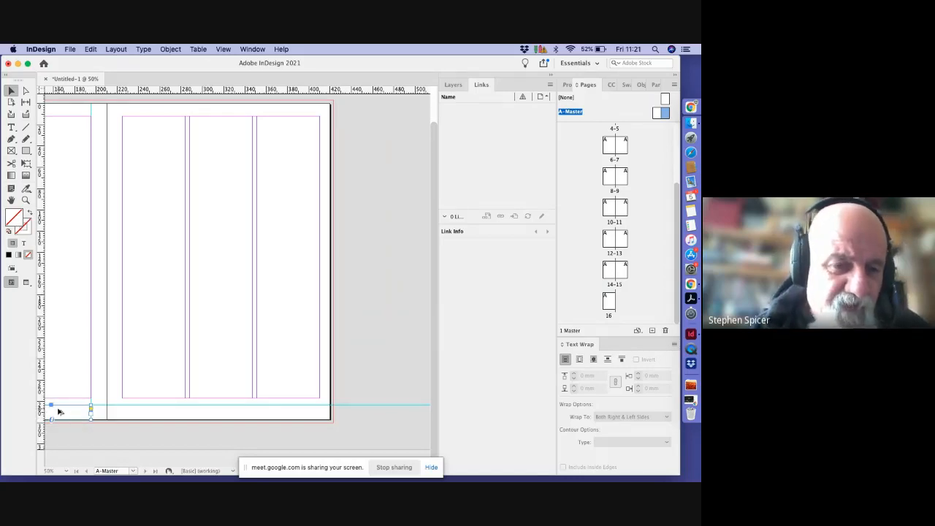
left_click_drag(91, 412, 291, 411)
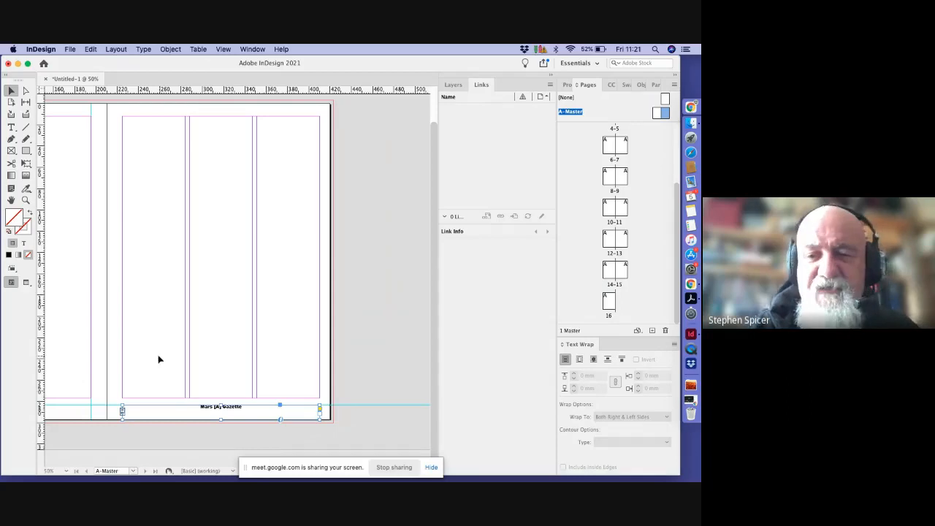
Step: Go to page 16 and insert 200 pages after it, based on A-Master
left_click(611, 308)
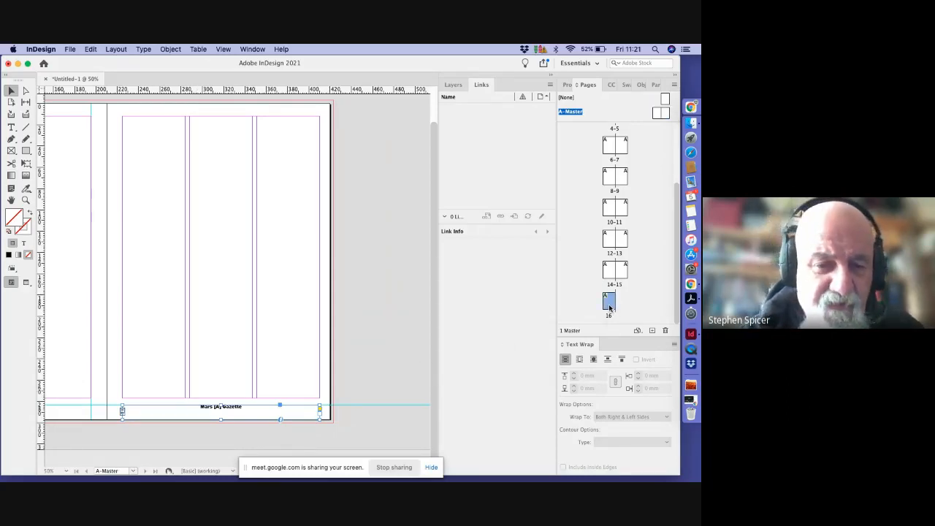
double_click(610, 307)
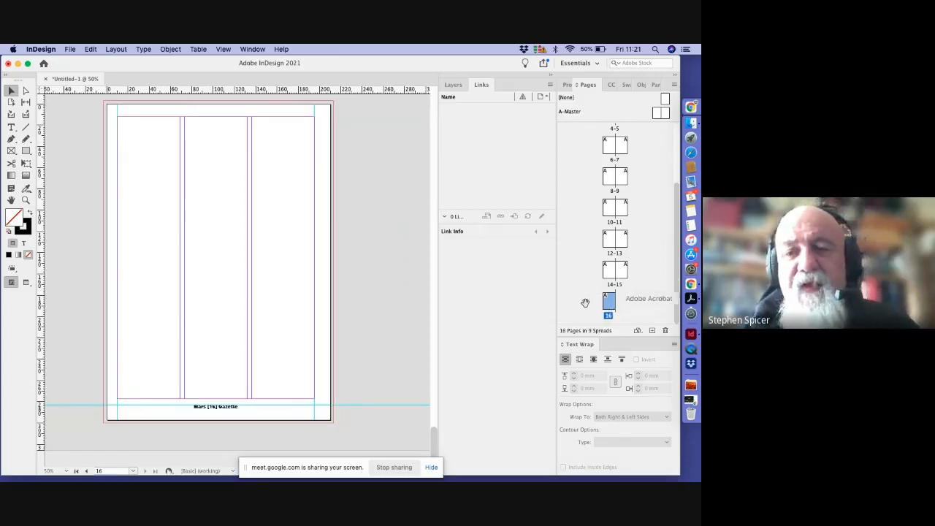
left_click(675, 86)
left_click(595, 89)
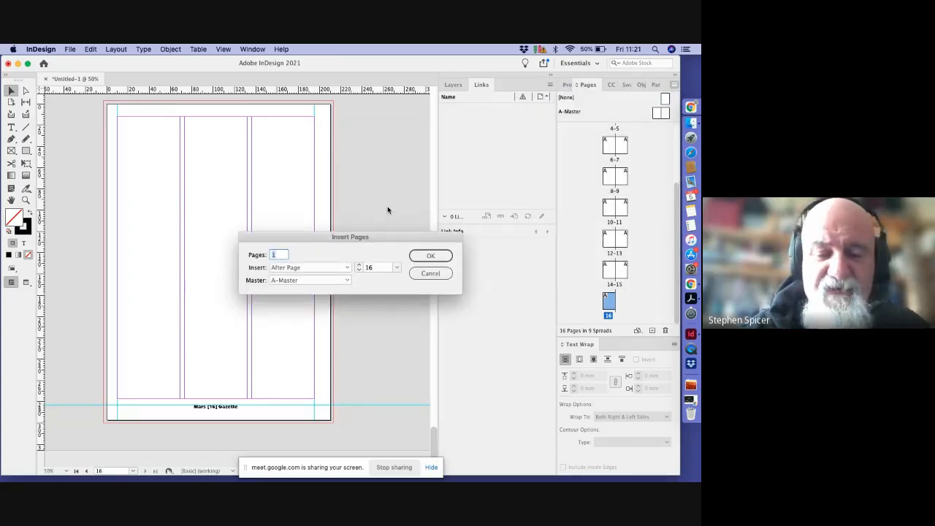
type("200")
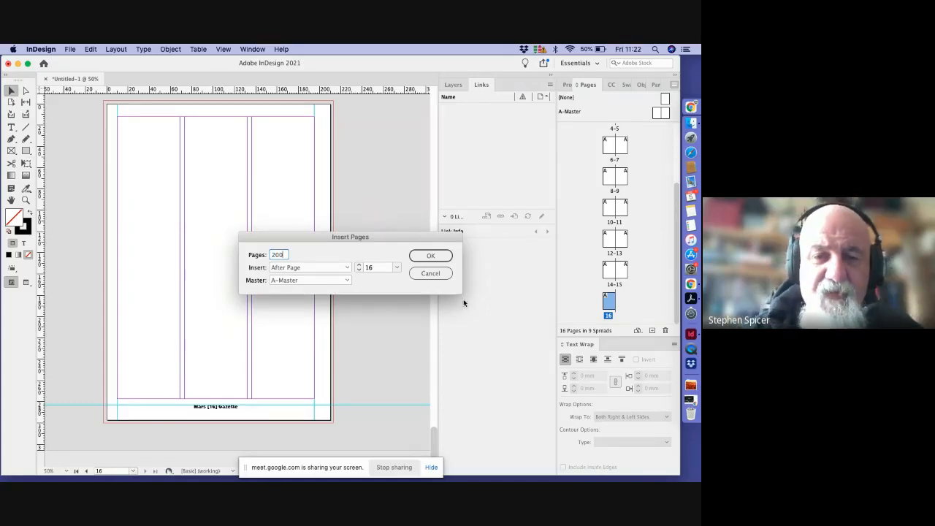
left_click(435, 255)
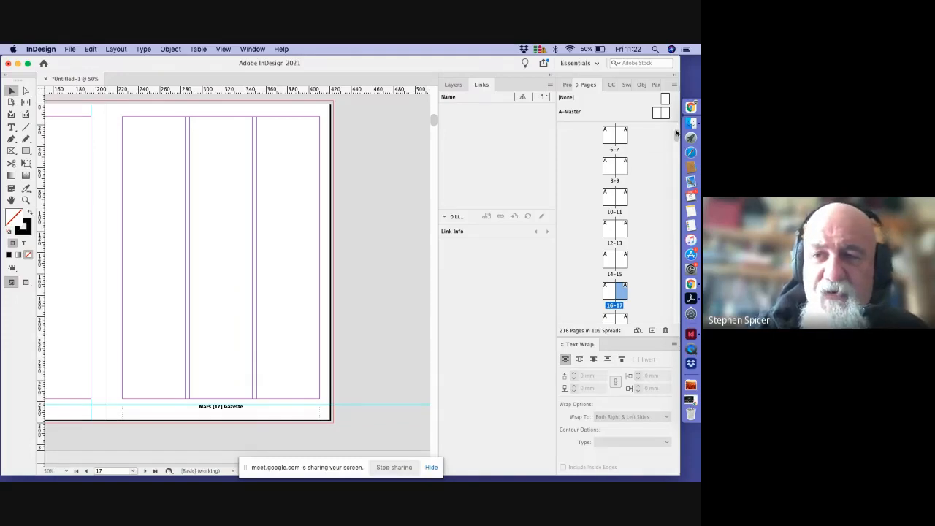
Step: Check the footer on page 216, and undo the page insertion
left_click_drag(676, 132, 677, 317)
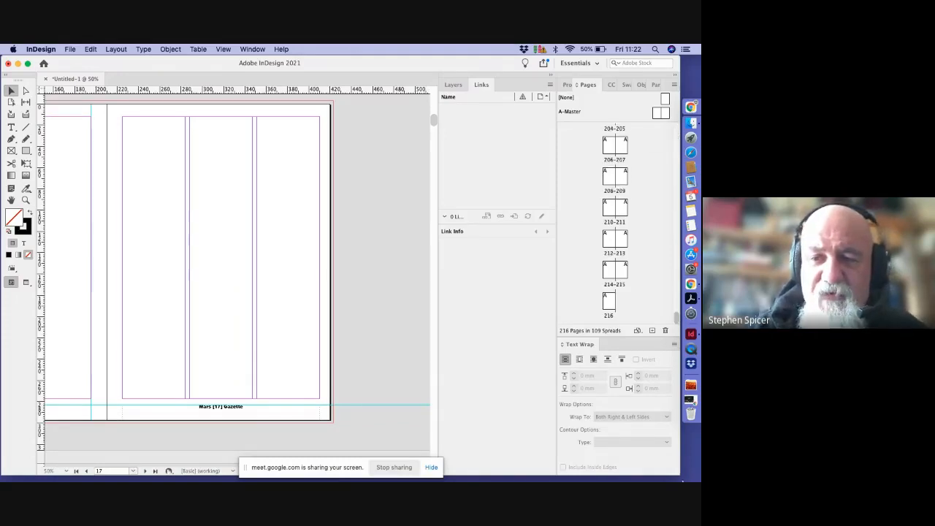
double_click(612, 305)
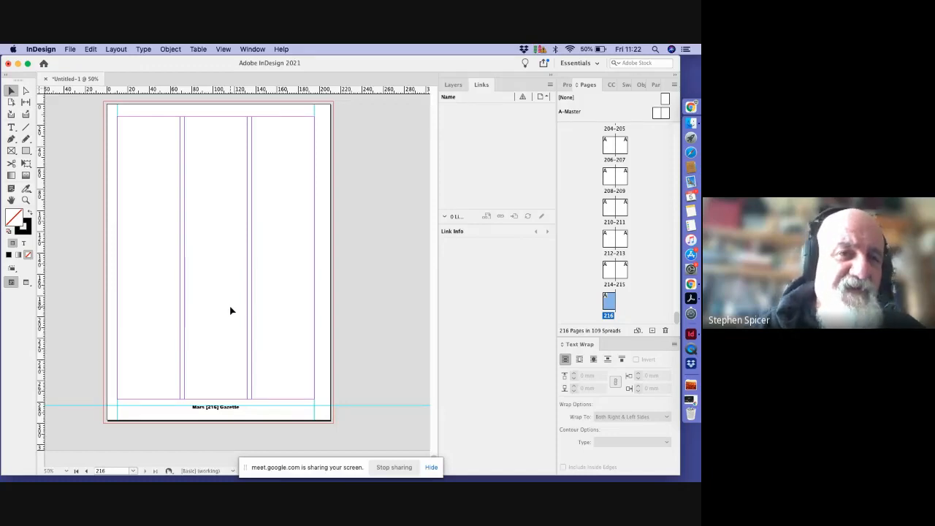
left_click(90, 49)
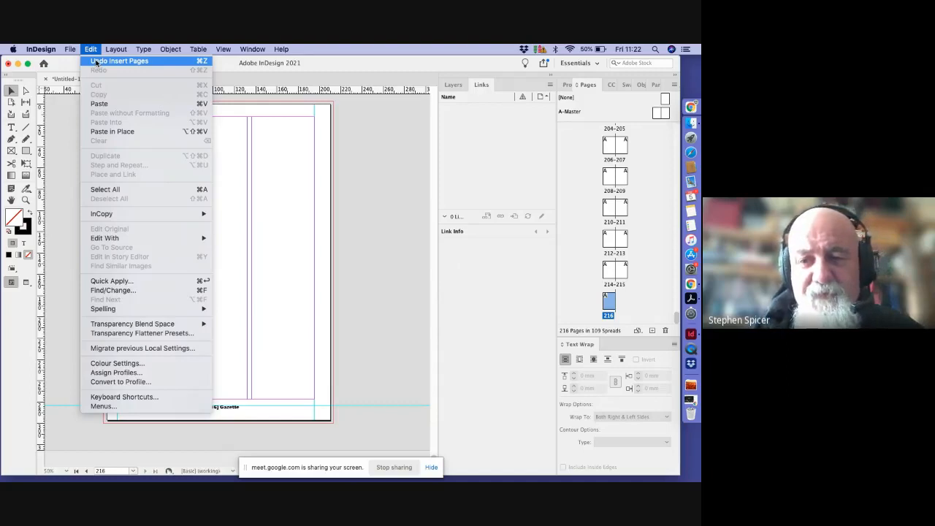
left_click(96, 62)
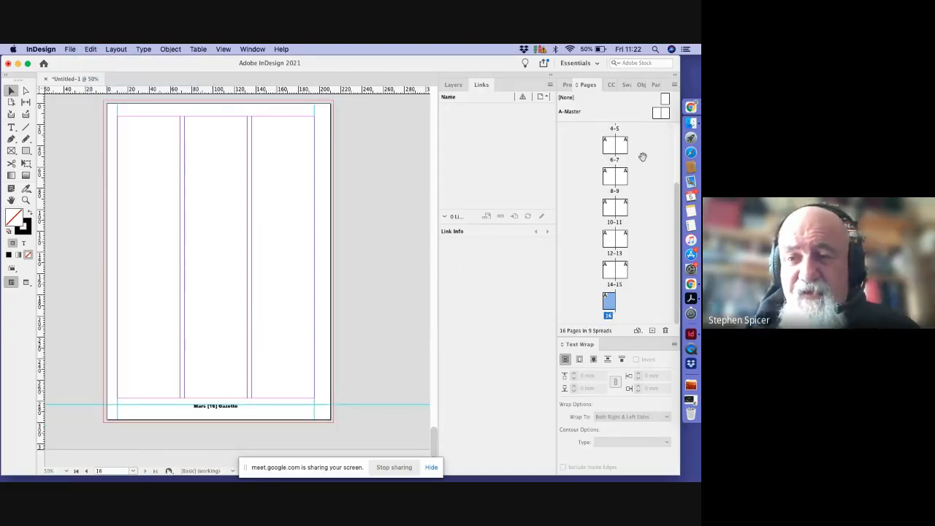
Step: On page 1, create a text frame spanning all three columns from the top margin and enter MARS and GAZETTE on two lines
scroll(670, 201, "up", 3)
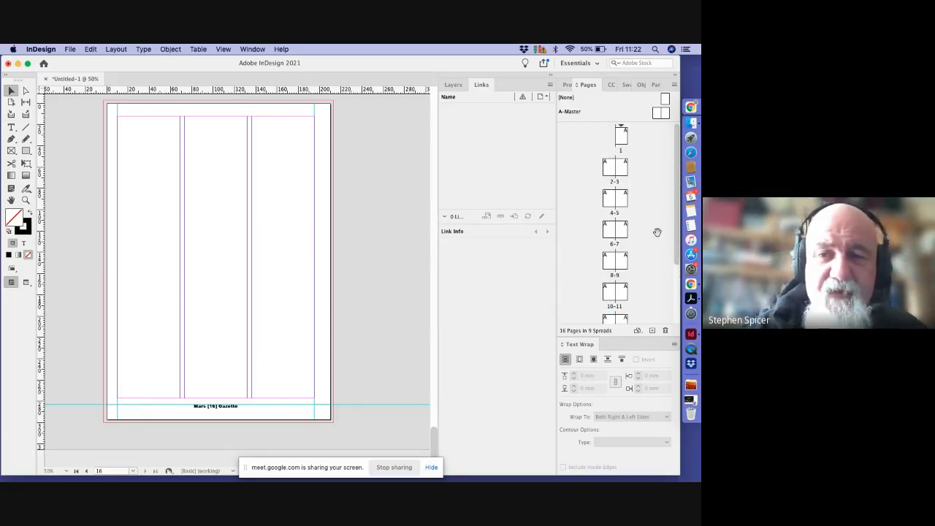
double_click(622, 135)
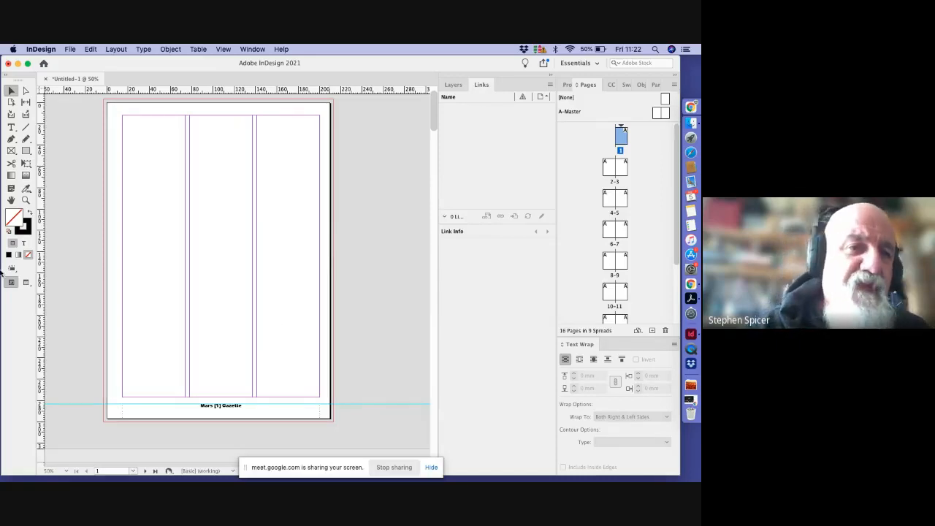
left_click(11, 128)
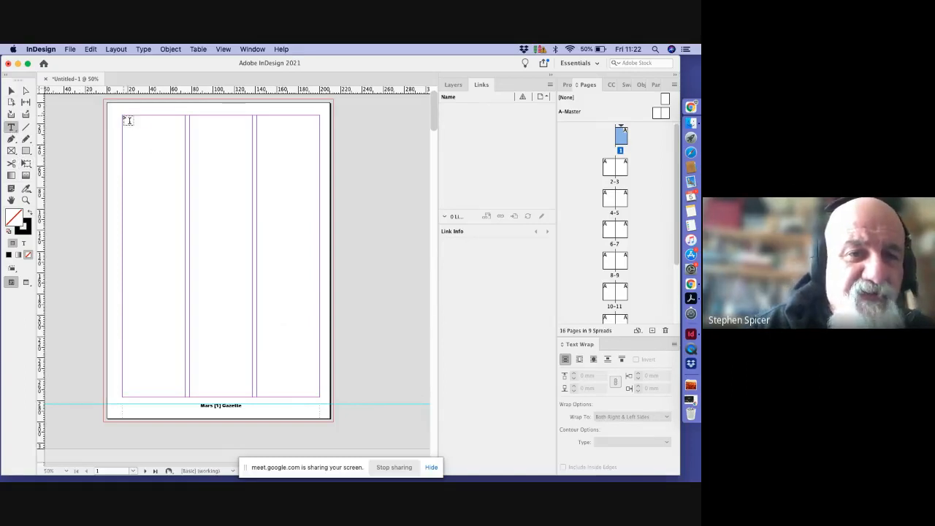
left_click_drag(125, 117, 317, 231)
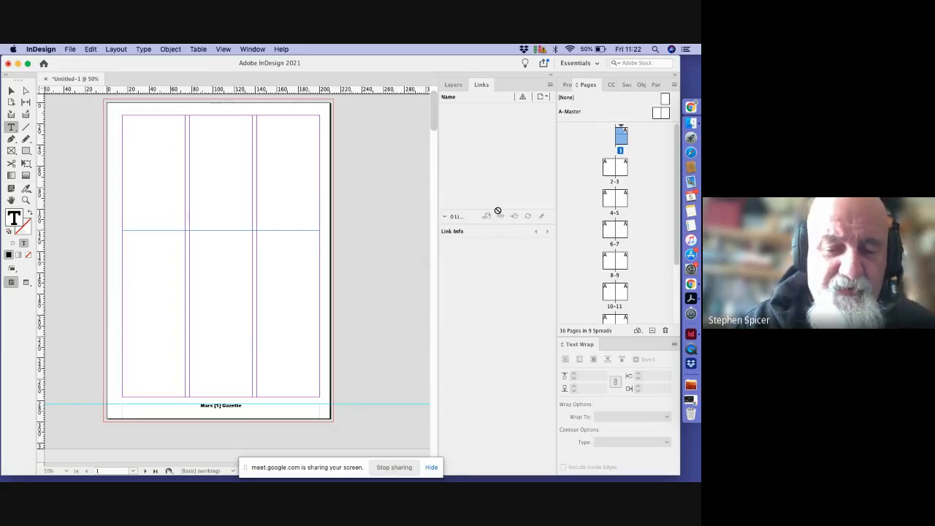
type("MARS")
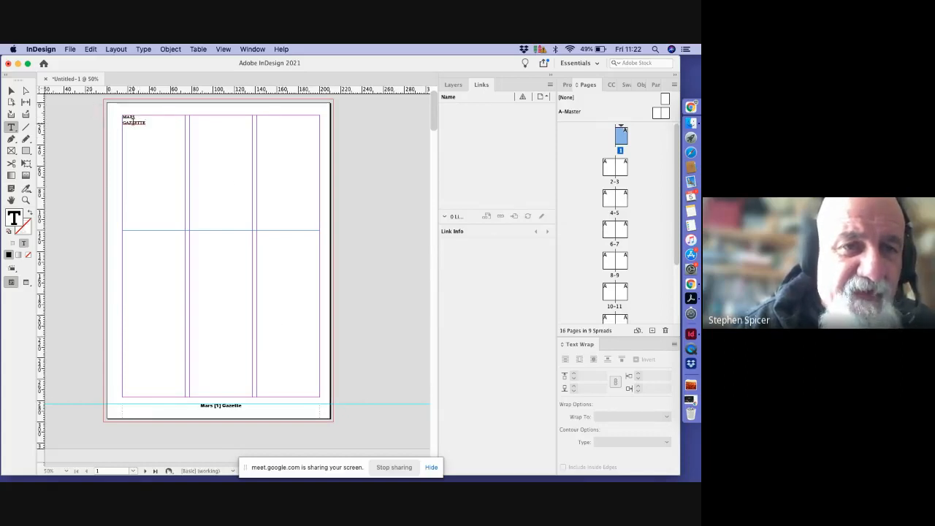
key("BackSpace")
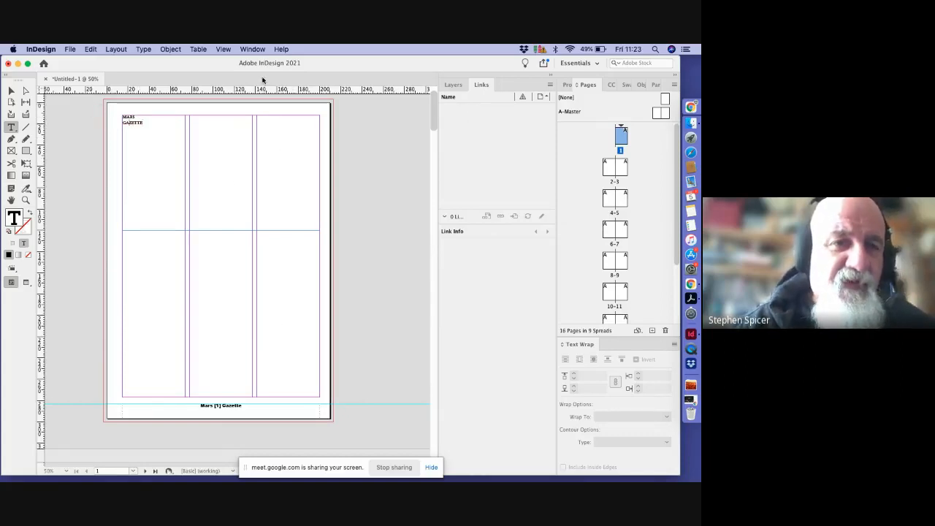
Step: Set all the text in page 1's MARS GAZETTE title frame to Arial Black
key("super+a")
scroll(161, 113, "up", 2)
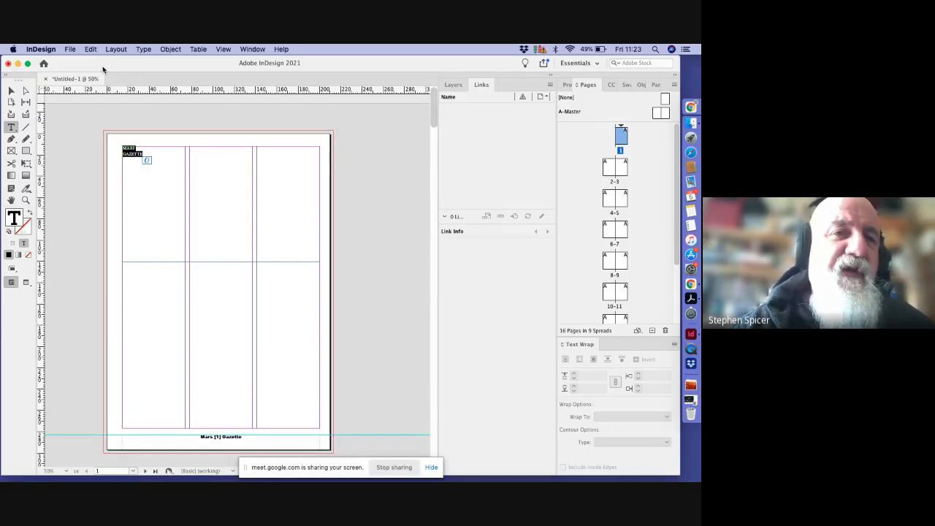
left_click(142, 50)
mouse_move(150, 61)
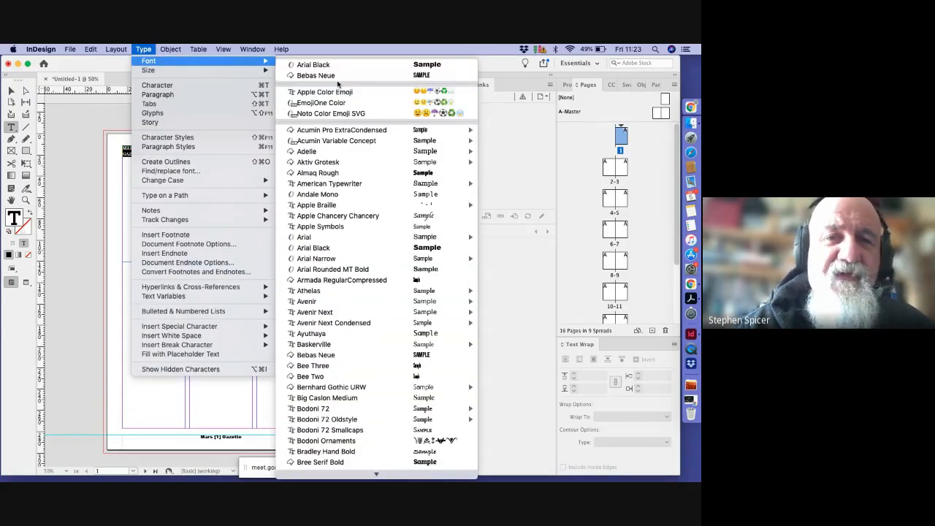
left_click(321, 65)
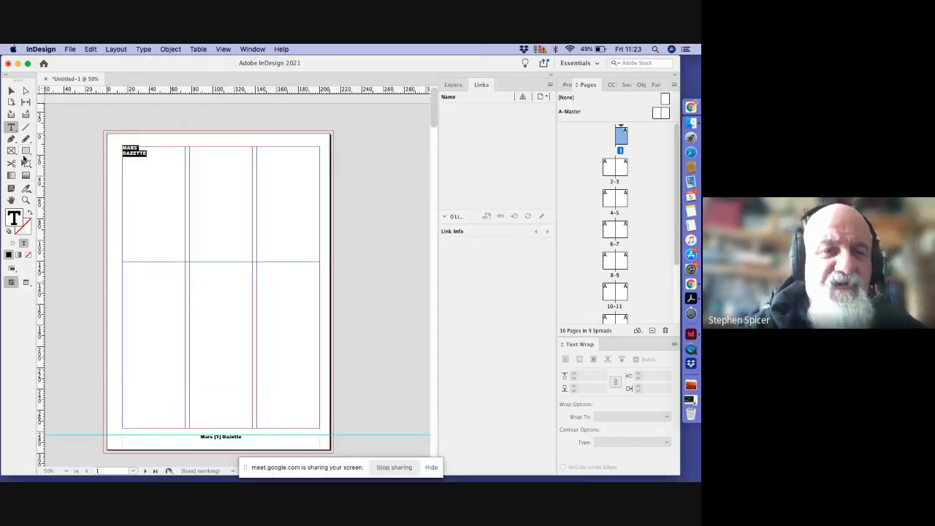
left_click(146, 49)
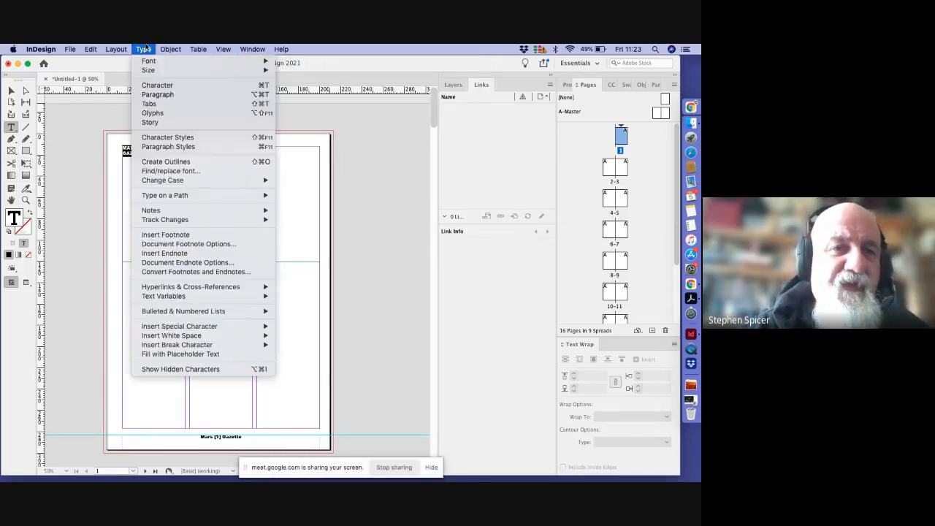
mouse_move(158, 75)
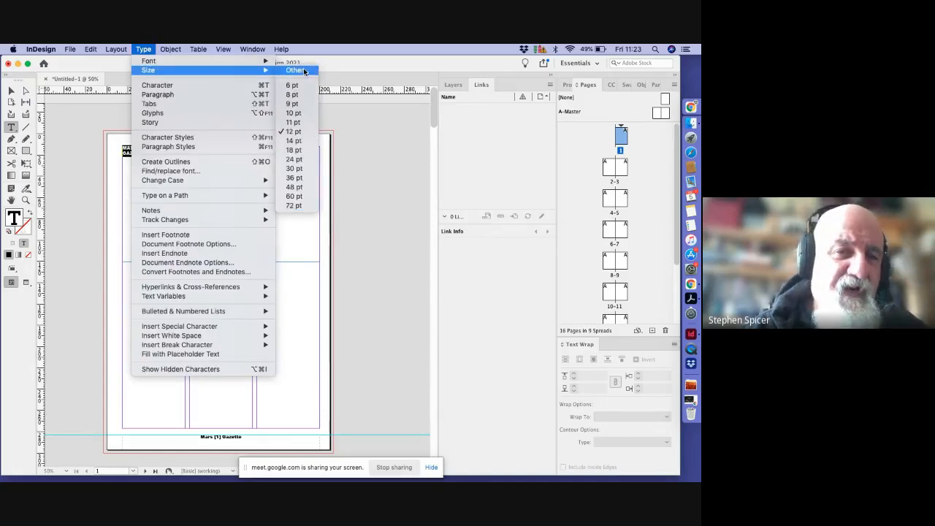
left_click(375, 152)
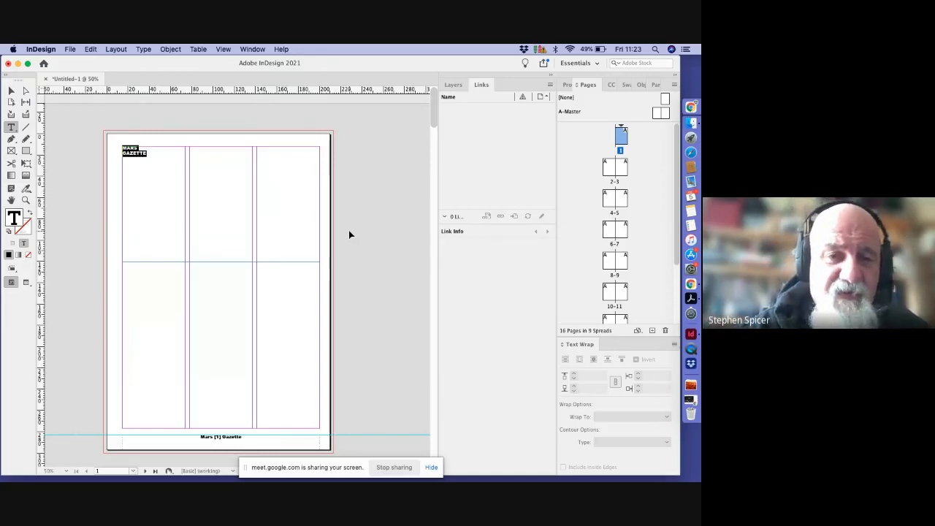
Step: Enlarge both title lines to 100 pt so that GAZETTE fills the width of the text frame
key("super+shift+period")
key("super+shift+period")
key("super+shift+period")
key("super+shift+period")
key("super+shift+period")
key("super+shift+period")
key("super+shift+period")
key("super+shift+period")
key("super+shift+period")
key("super+shift+period")
key("super+shift+period")
key("super+shift+period")
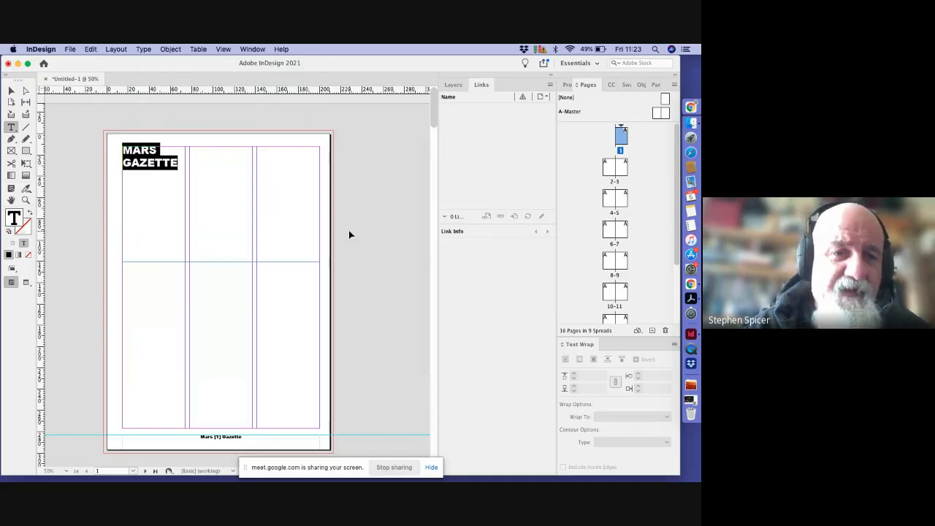
key("super+shift+period")
key("super+shift+period")
key("super+shift+period")
key("super+shift+period")
key("super+shift+period")
key("super+shift+period")
key("super+shift+period")
key("super+shift+period")
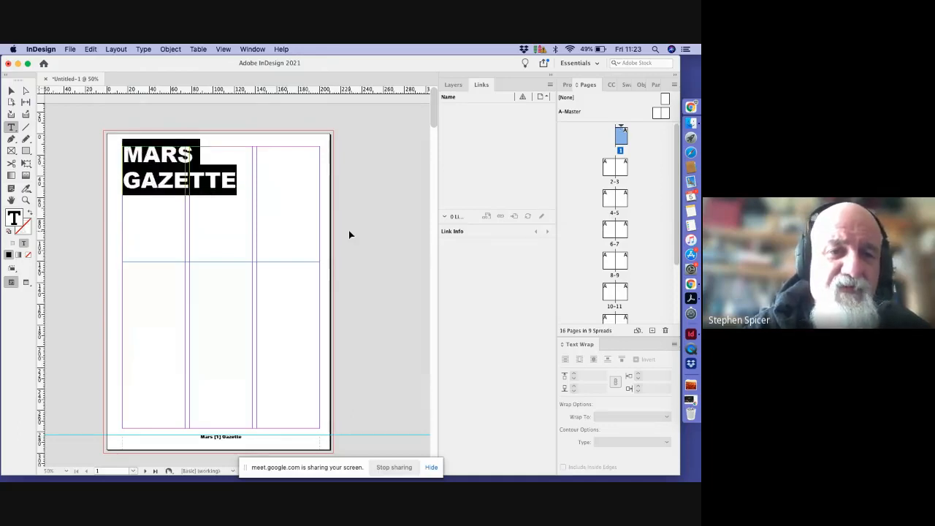
key("super+shift+period")
key("super+shift+period")
key("super+shift+period")
key("super+shift+period")
key("super+shift+period")
key("super+shift+period")
key("super+shift+period")
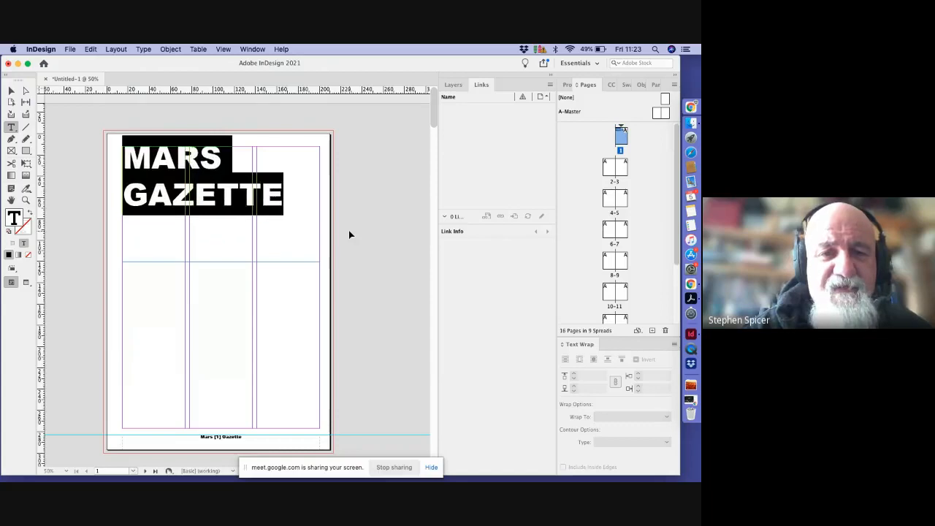
key("super+shift+period")
key("super+shift+period")
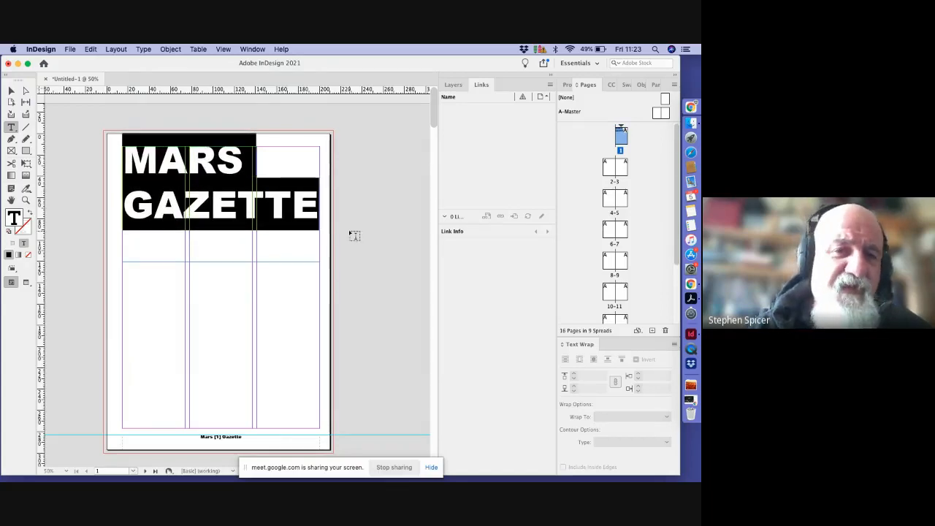
Step: Enlarge only the word MARS until it fills the same width as GAZETTE below it
left_click(190, 157)
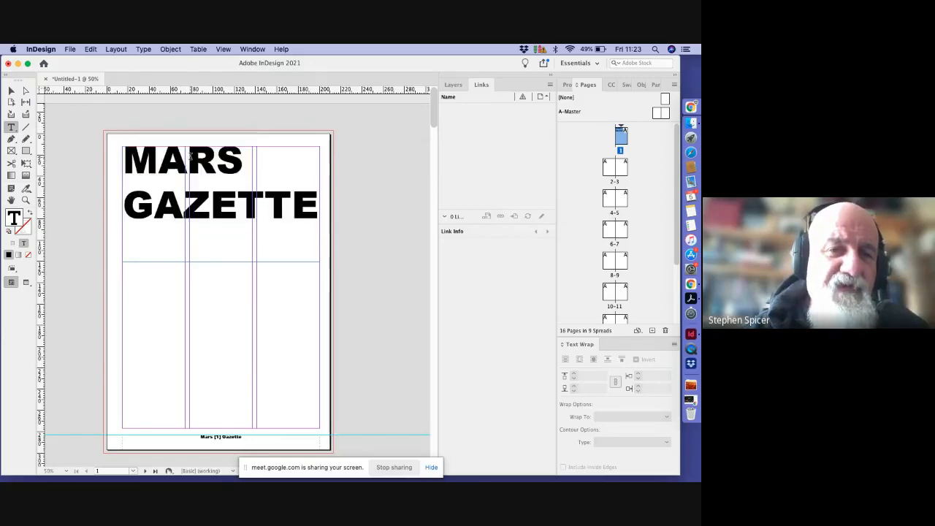
double_click(190, 156)
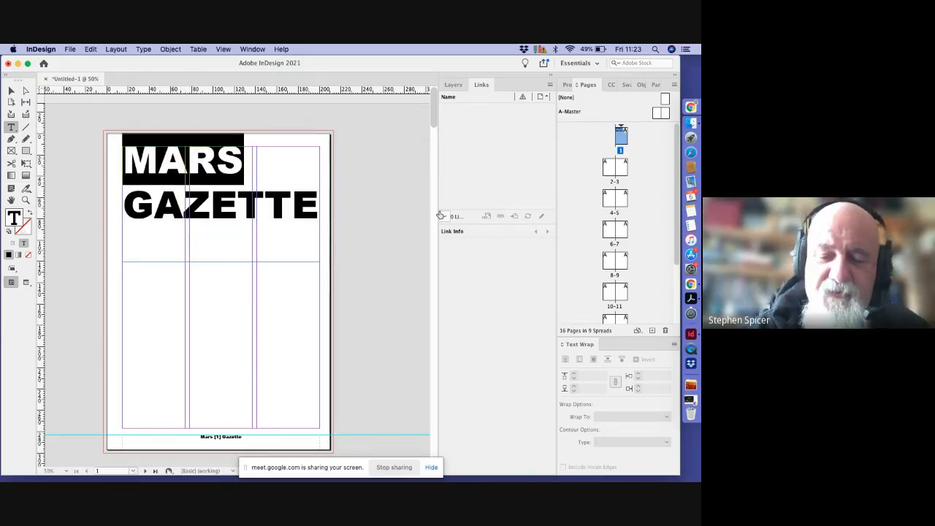
key("super+shift+period")
key("super+shift+period")
key("super+shift+period")
key("super+shift+period")
key("super+shift+period")
key("super+shift+period")
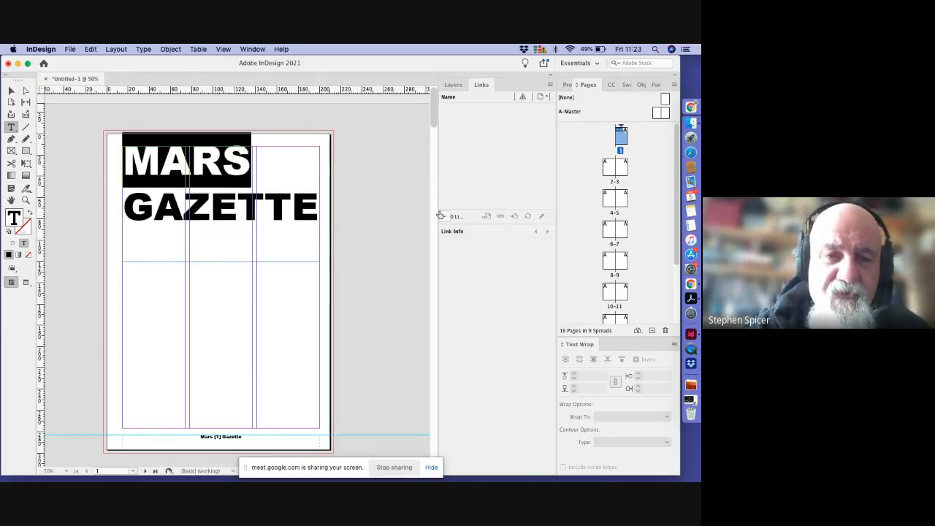
key("super+shift+period")
key("super+shift+period")
key("super+shift+period")
key("super+shift+period")
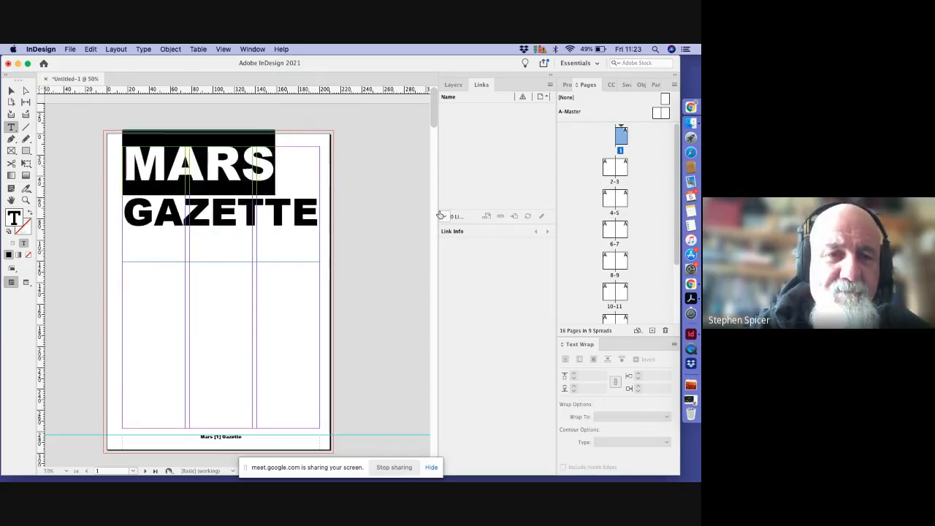
key("super+shift+period")
key("super+shift+period")
key("super+shift+period")
key("super+shift+period")
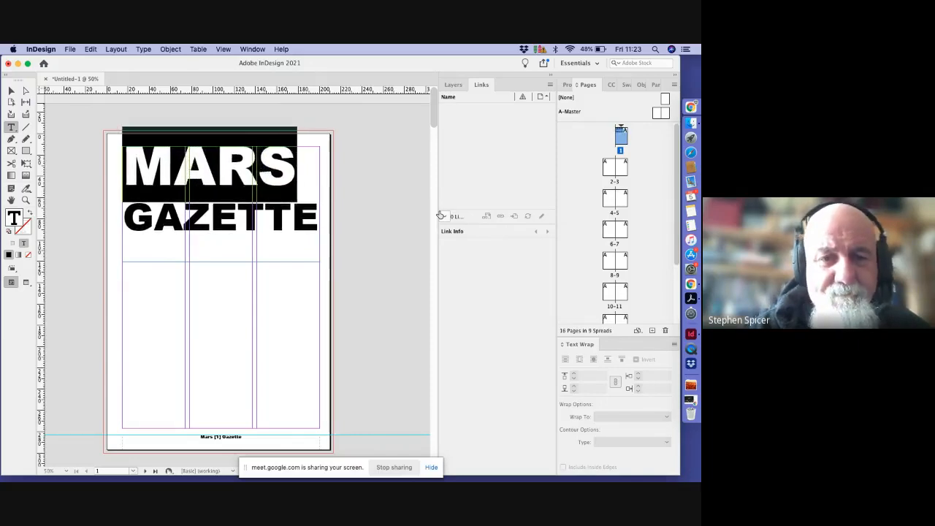
key("super+shift+period")
key("super+shift+period")
key("super+shift+period")
key("super+shift+period")
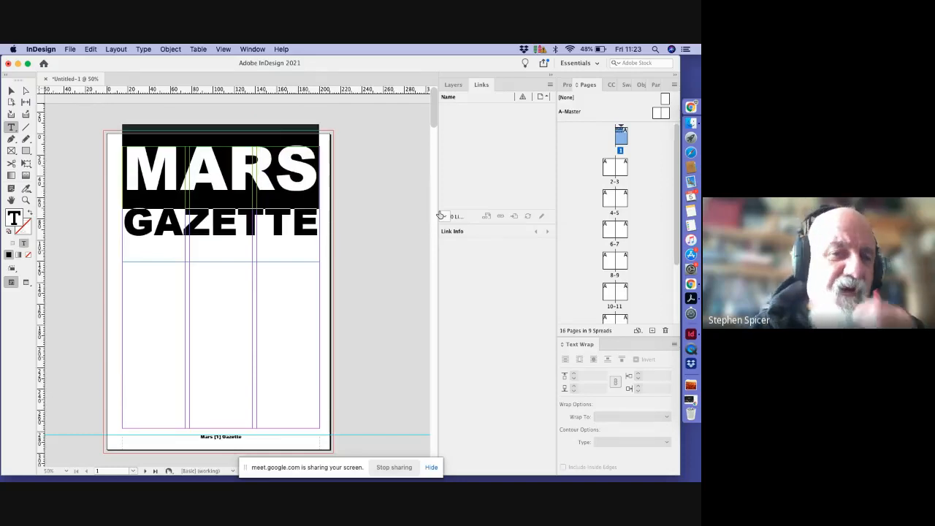
Step: Show the Character settings beside the page and set the leading of the MARS line to 72 pt
left_click(216, 207)
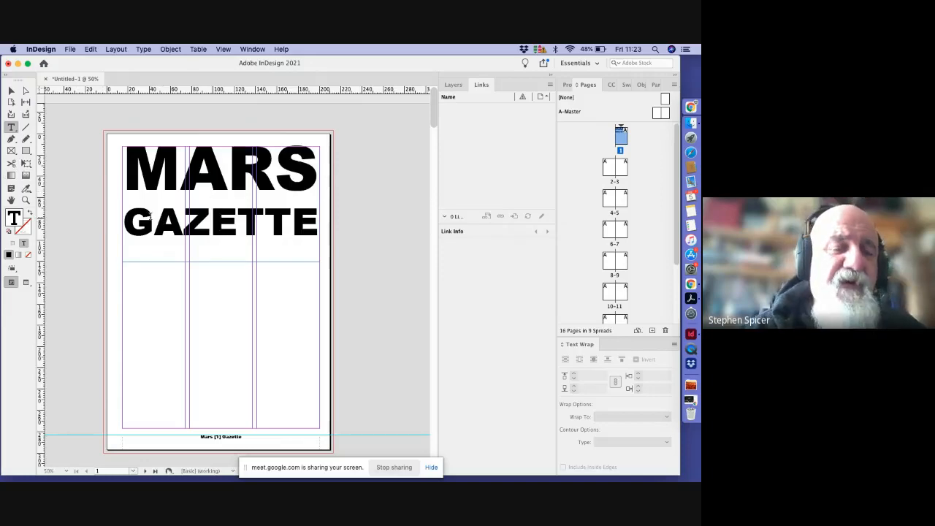
left_click_drag(125, 203, 353, 240)
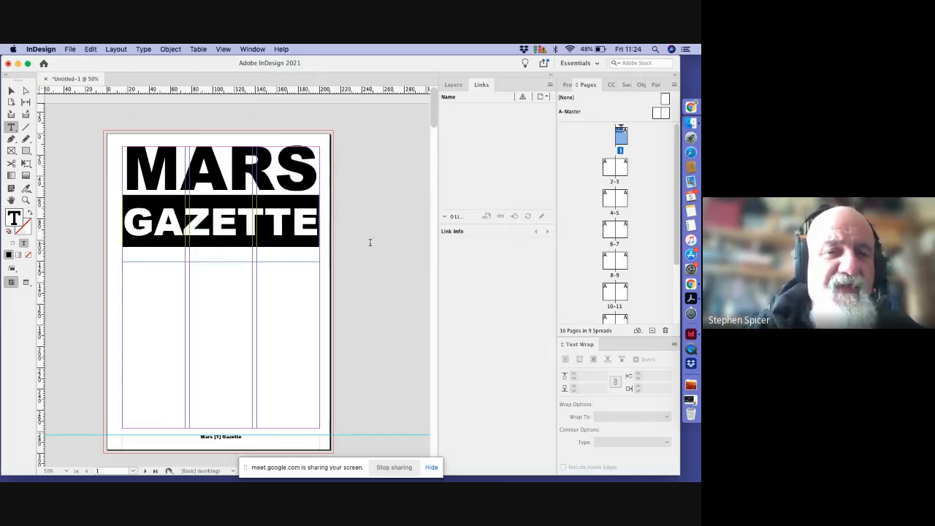
key("super+a")
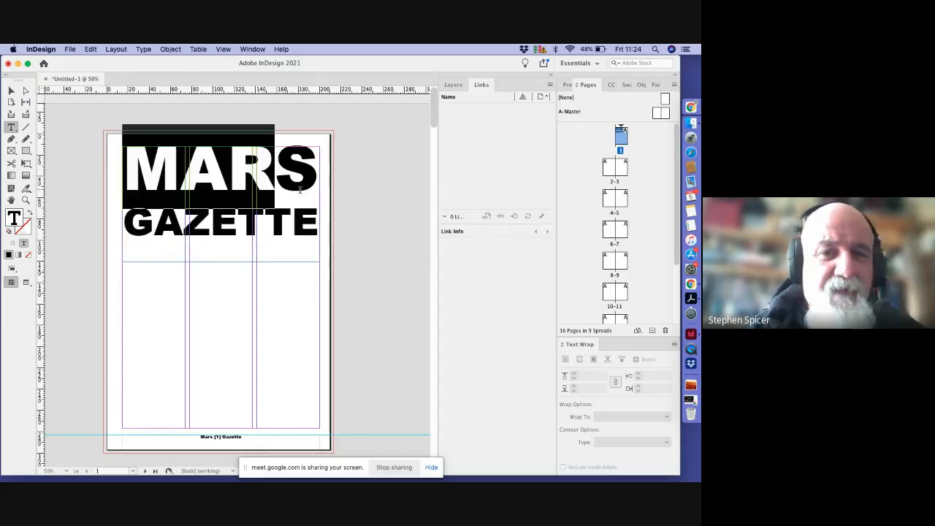
left_click(277, 172)
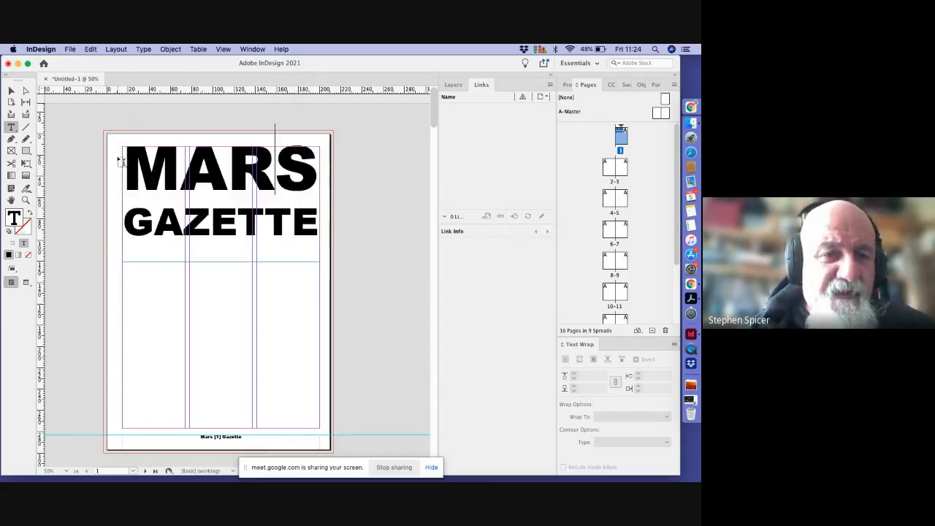
left_click(123, 163)
left_click_drag(156, 153, 322, 175)
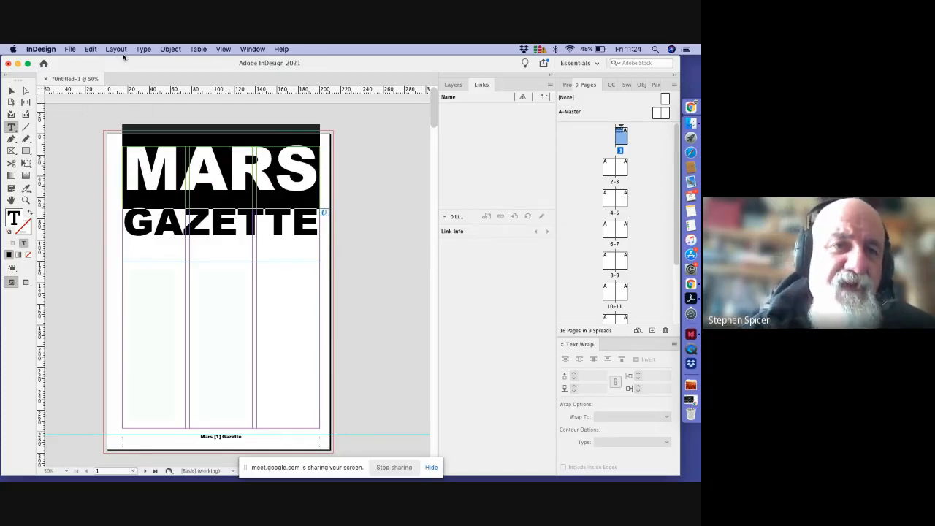
left_click(143, 51)
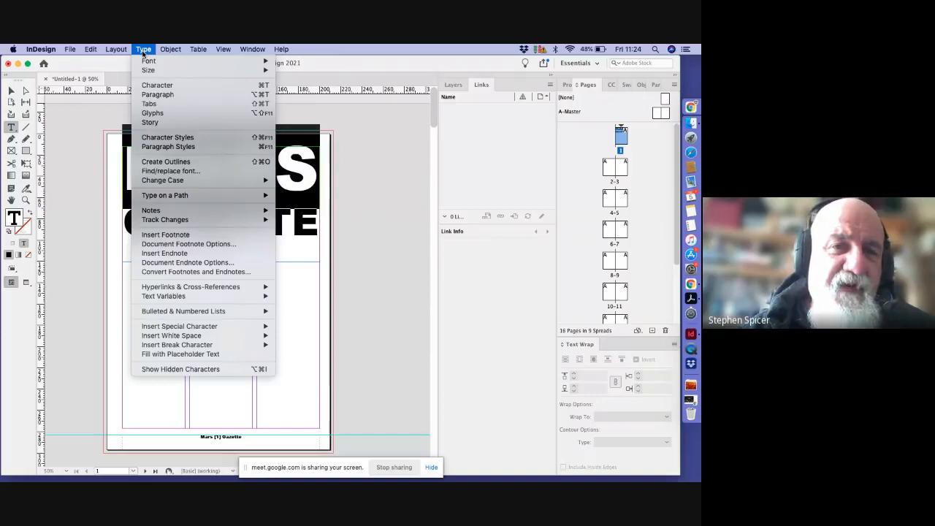
left_click(162, 86)
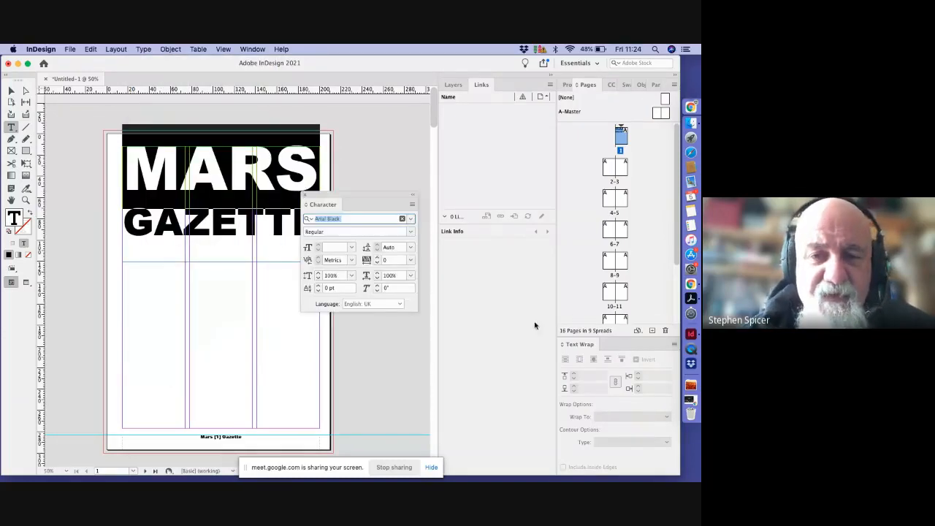
left_click_drag(375, 197, 456, 154)
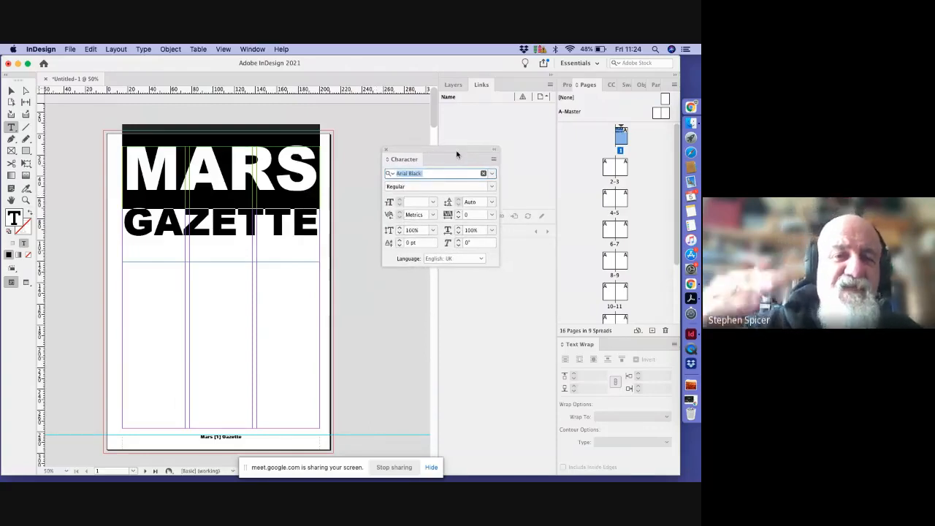
left_click(492, 202)
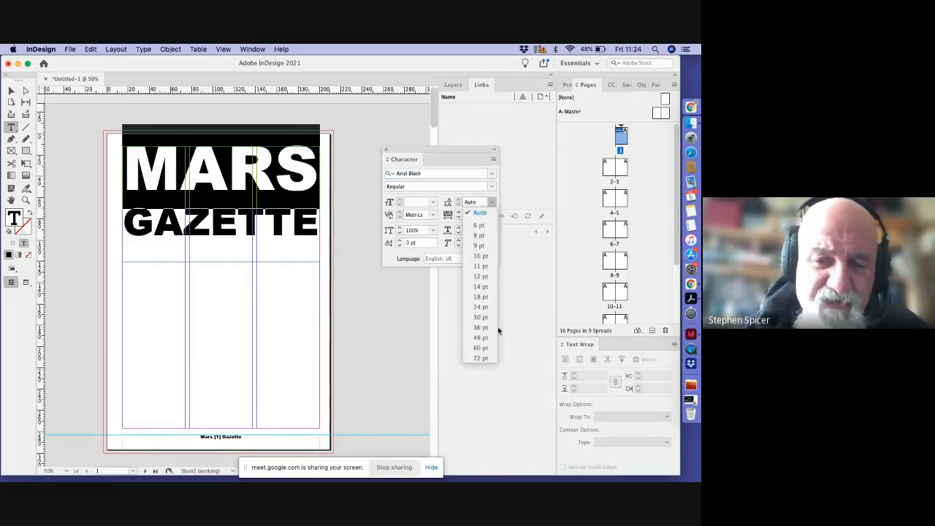
left_click(483, 358)
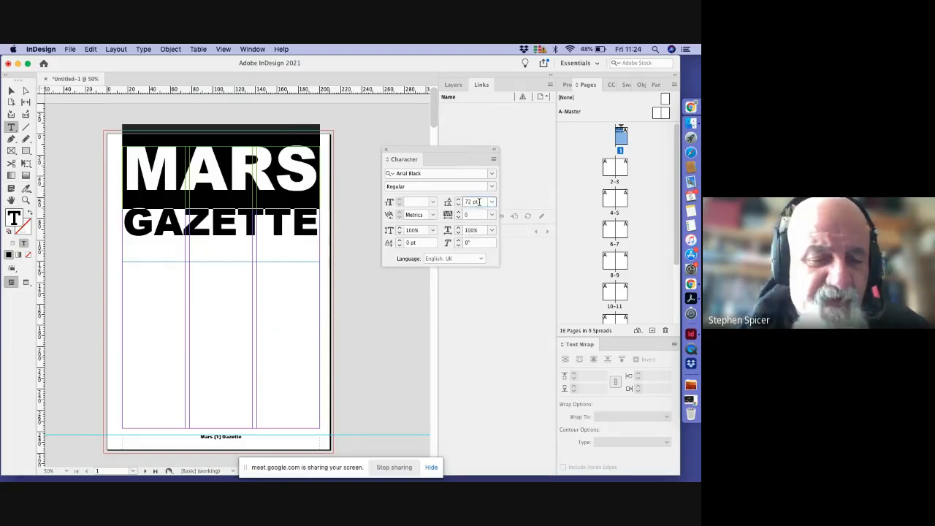
key("Tab")
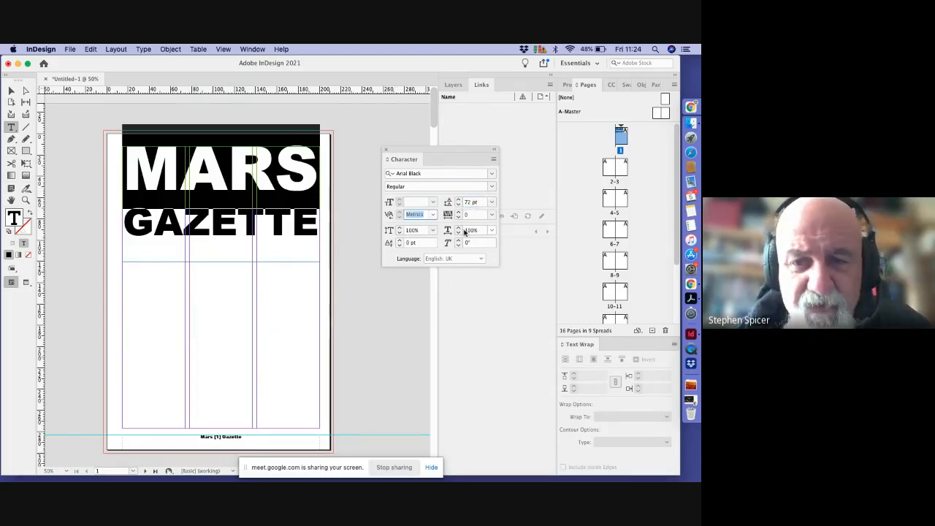
Step: Set the leading of the GAZETTE line to 48 pt
left_click(143, 215)
left_click_drag(122, 223, 316, 234)
left_click(316, 234)
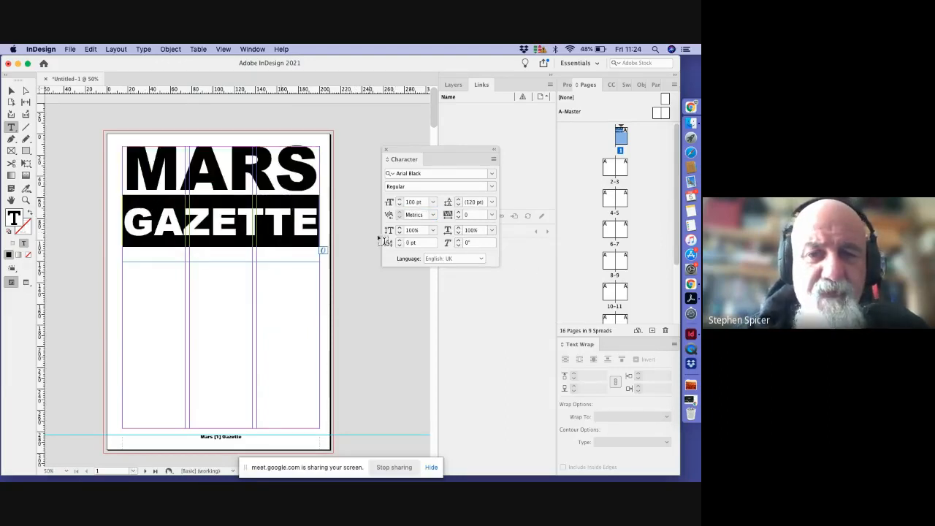
left_click(491, 203)
left_click(479, 338)
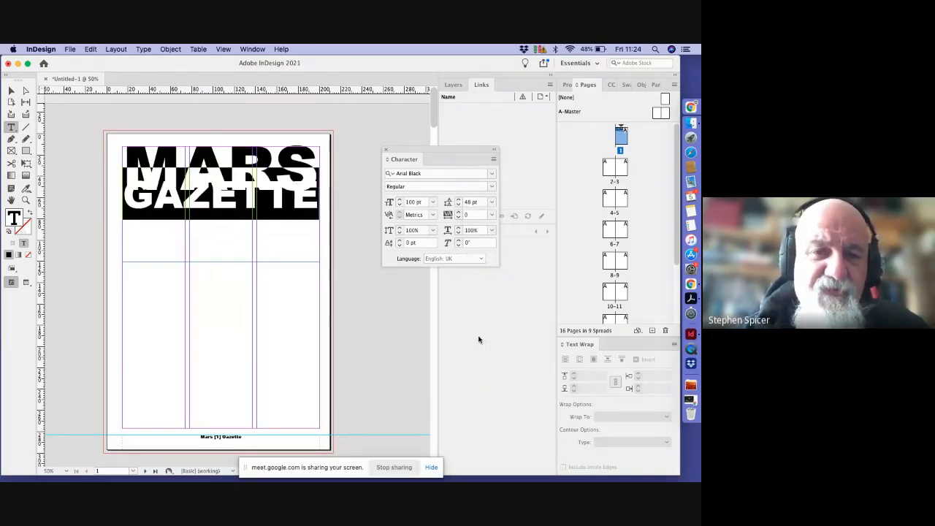
Step: Increase the leading of the GAZETTE line to 80 pt so it sits clear below MARS, then deselect the text
left_click(459, 199)
left_click(458, 199)
left_click(458, 199)
left_click(458, 199)
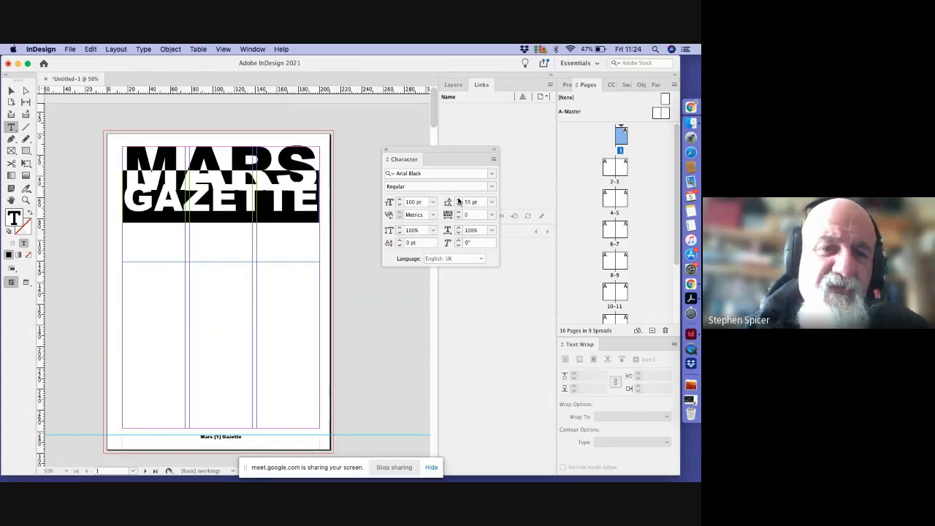
left_click(458, 200)
left_click(458, 199)
left_click(458, 199)
left_click(458, 200)
left_click(458, 200)
left_click(458, 199)
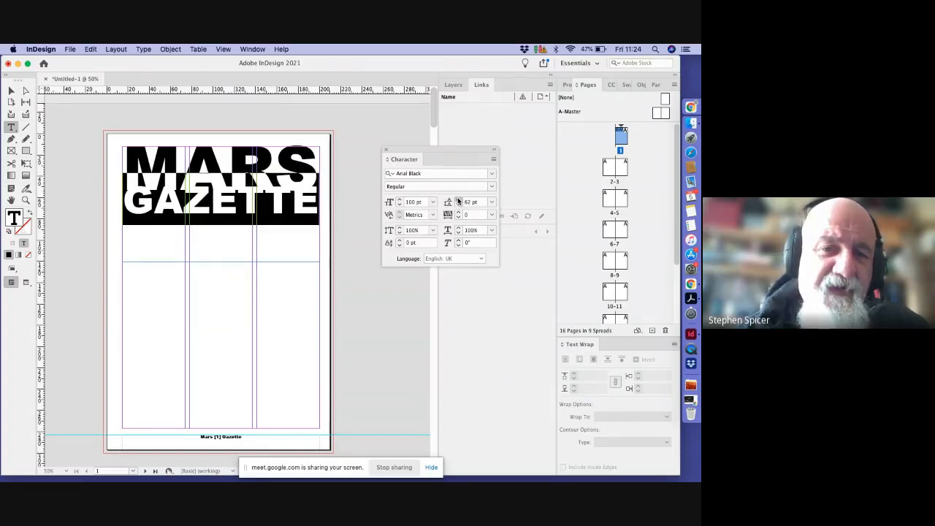
left_click(458, 200)
left_click(459, 199)
left_click(458, 199)
left_click(458, 200)
left_click(459, 200)
left_click(458, 200)
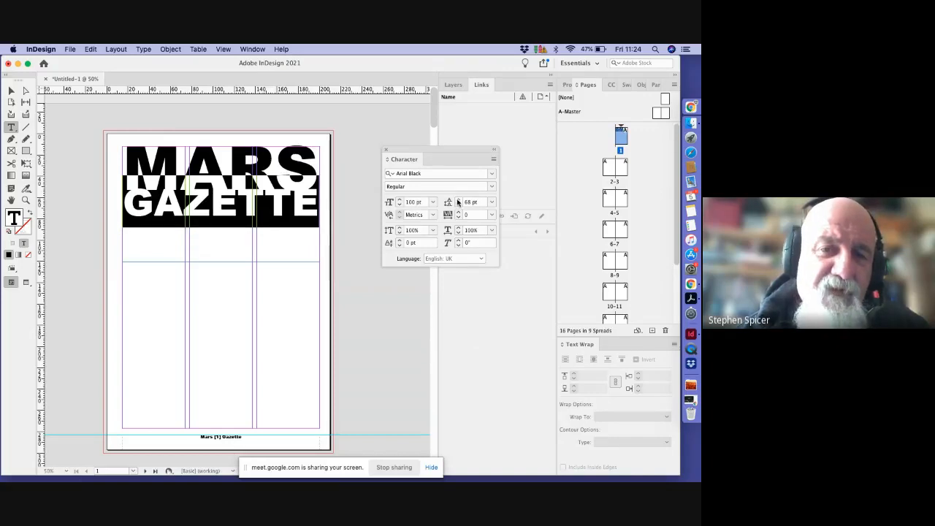
left_click(458, 201)
left_click(458, 200)
left_click(458, 200)
left_click(458, 201)
left_click(458, 200)
left_click(459, 200)
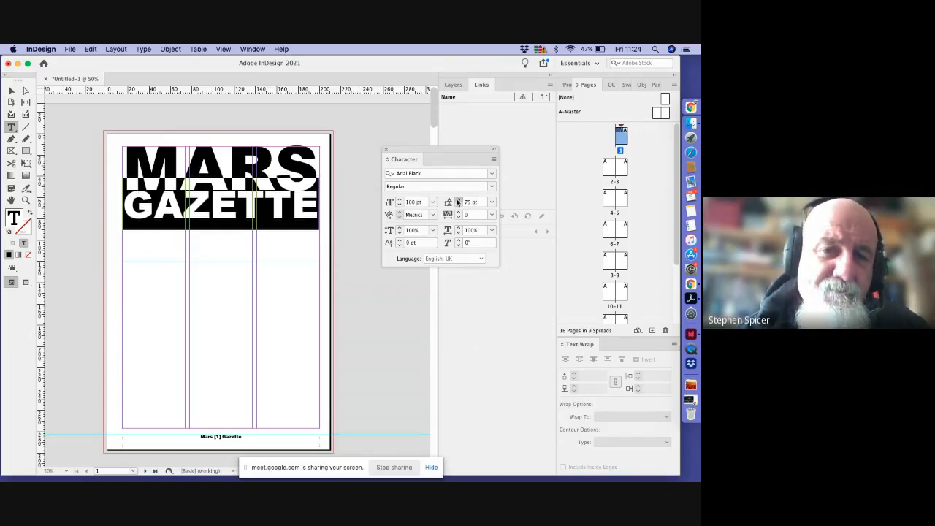
left_click(458, 200)
left_click(458, 200)
left_click(458, 200)
left_click(458, 200)
left_click(458, 201)
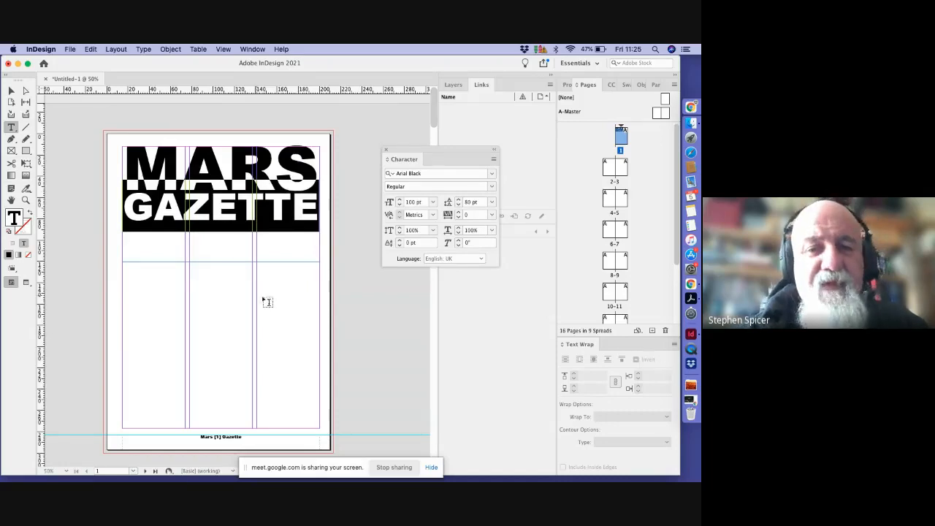
left_click(360, 291)
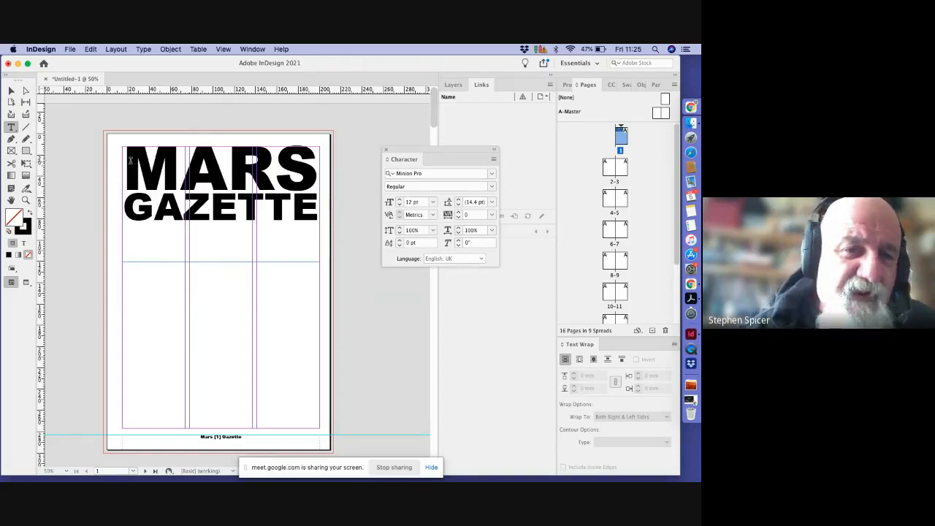
Step: Show the Paragraph settings beside the page and justify all lines of the MARS GAZETTE title
left_click_drag(129, 159, 322, 233)
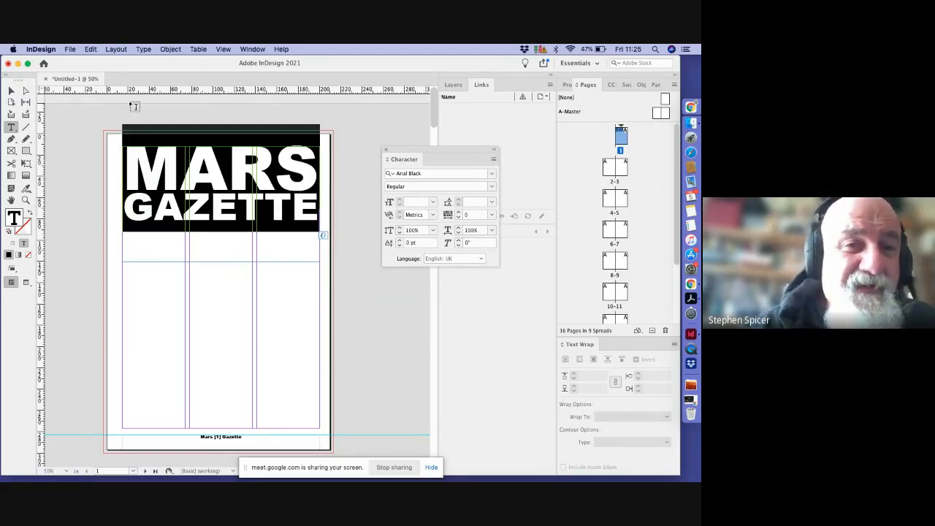
left_click(146, 49)
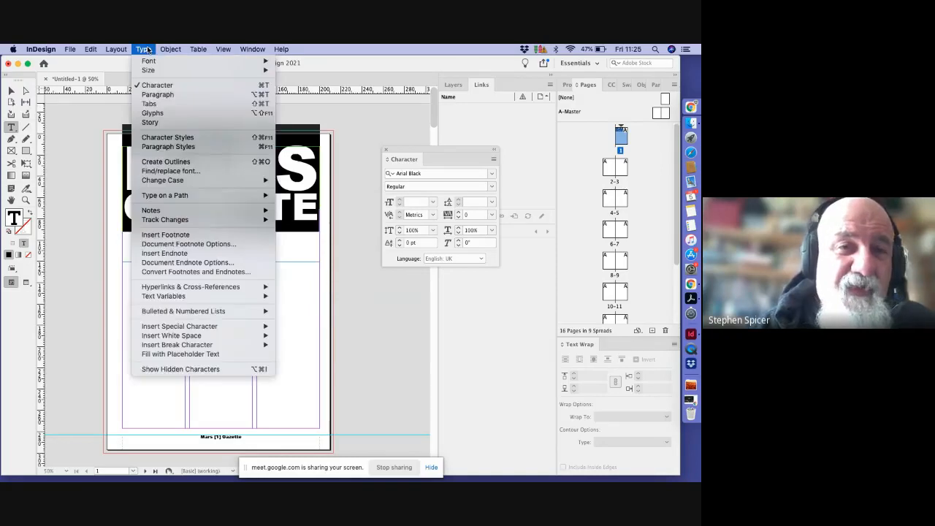
left_click(157, 95)
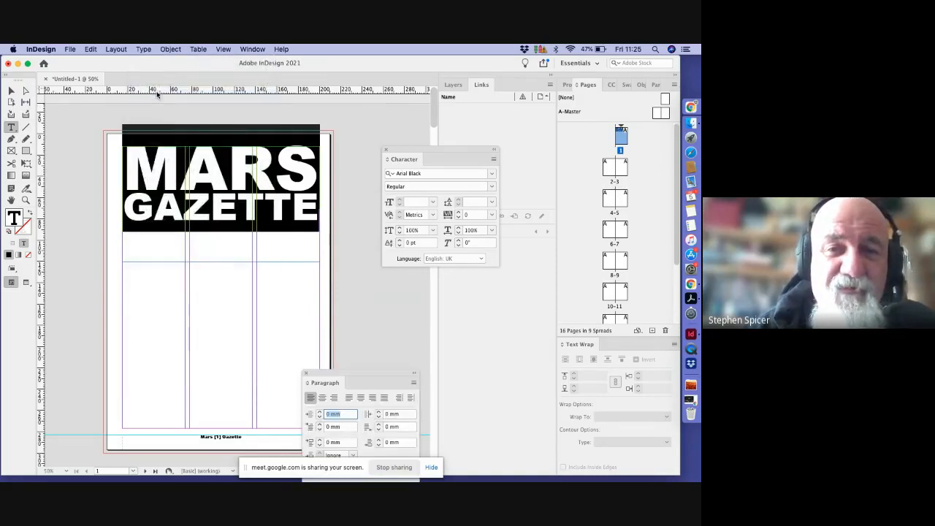
left_click_drag(373, 375, 439, 154)
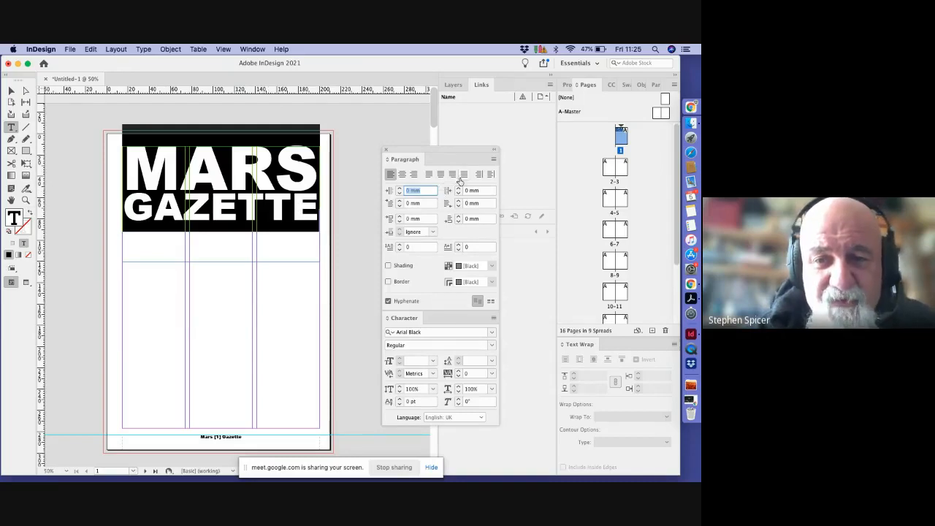
left_click(465, 175)
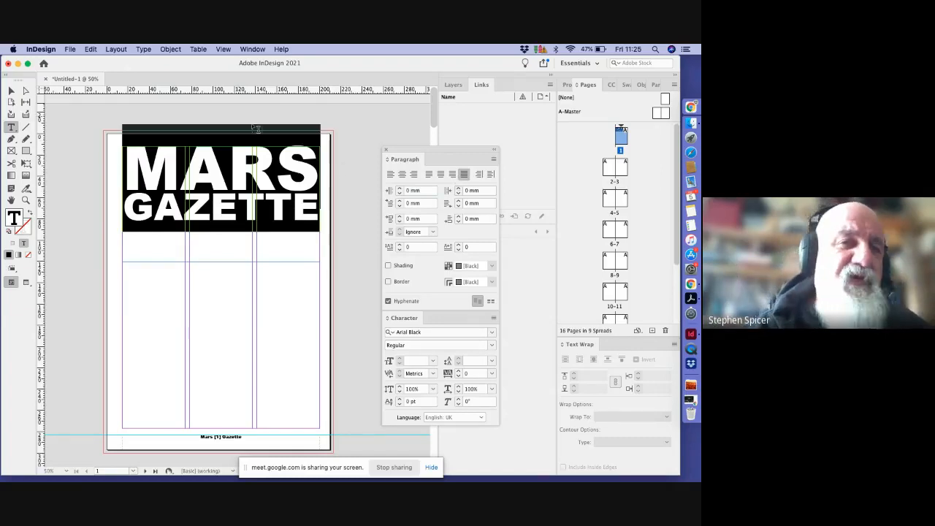
Step: Create outlines from the title, move the outlined version lower on the page, and park the live text frame on the pasteboard
left_click(10, 90)
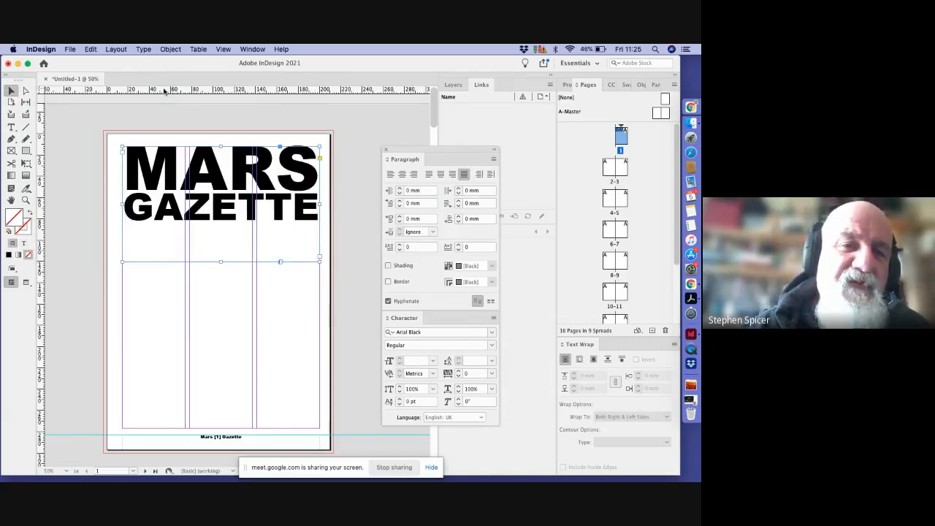
left_click(144, 49)
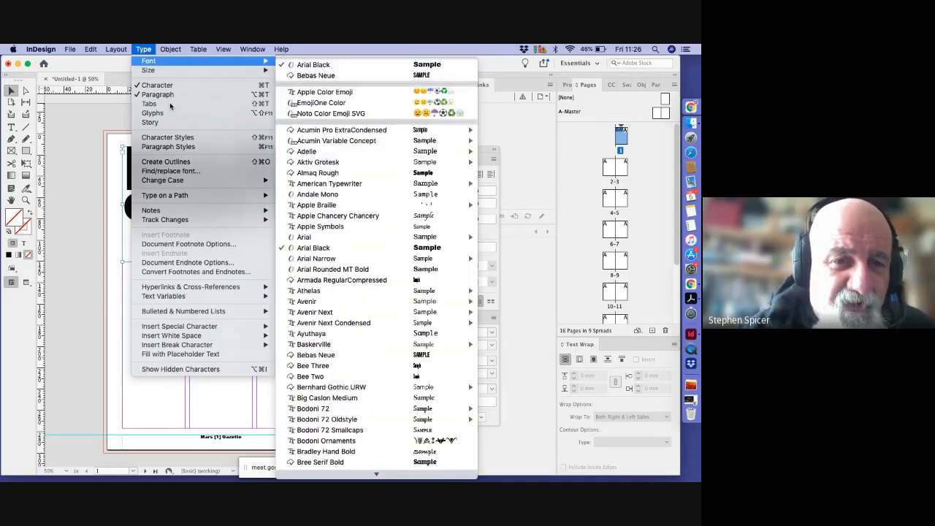
left_click(167, 162)
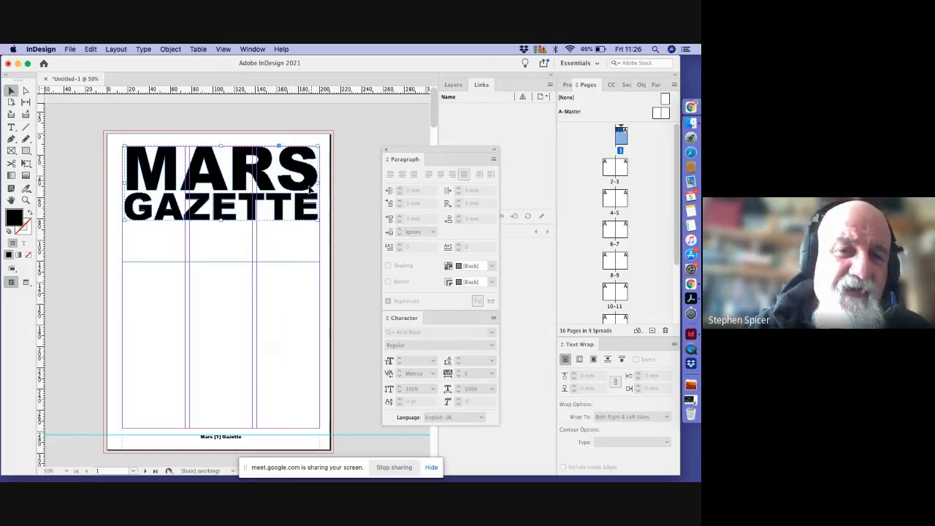
left_click_drag(311, 189, 254, 271)
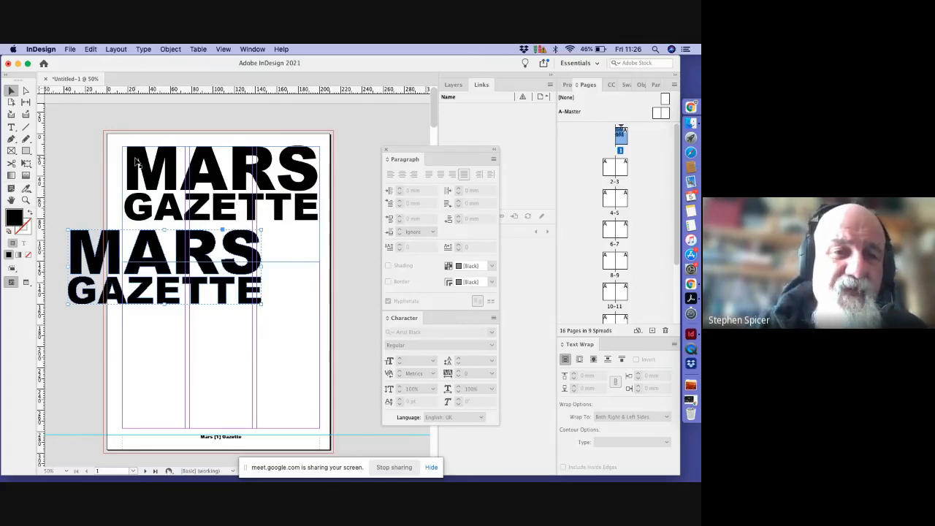
left_click_drag(135, 160, 352, 149)
left_click(254, 266)
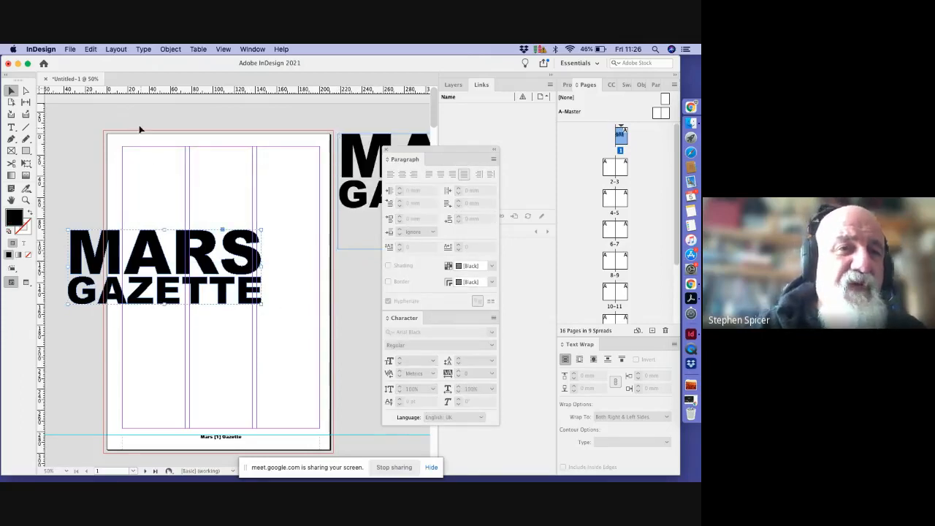
Step: Place hills_spirit_big.jpg from the Mars folder of the session materials inside the outlined MARS lettering
left_click(70, 49)
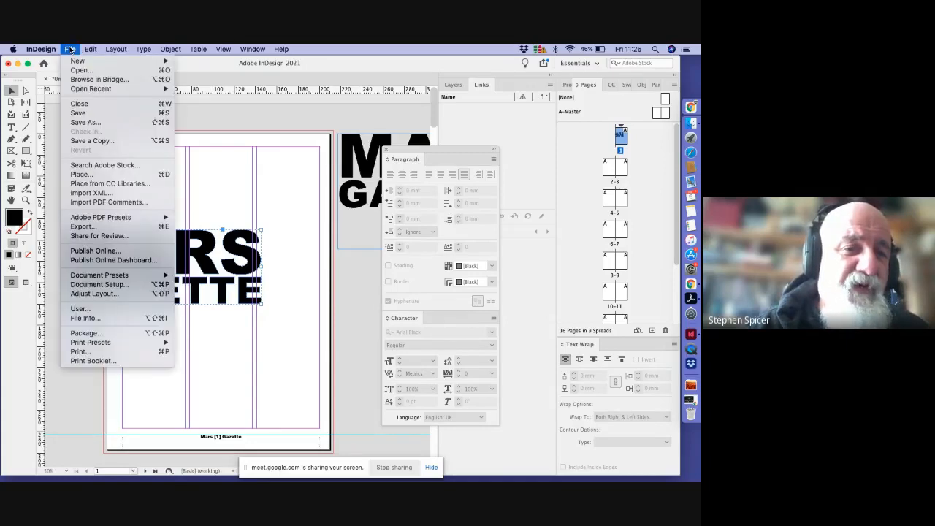
left_click(79, 174)
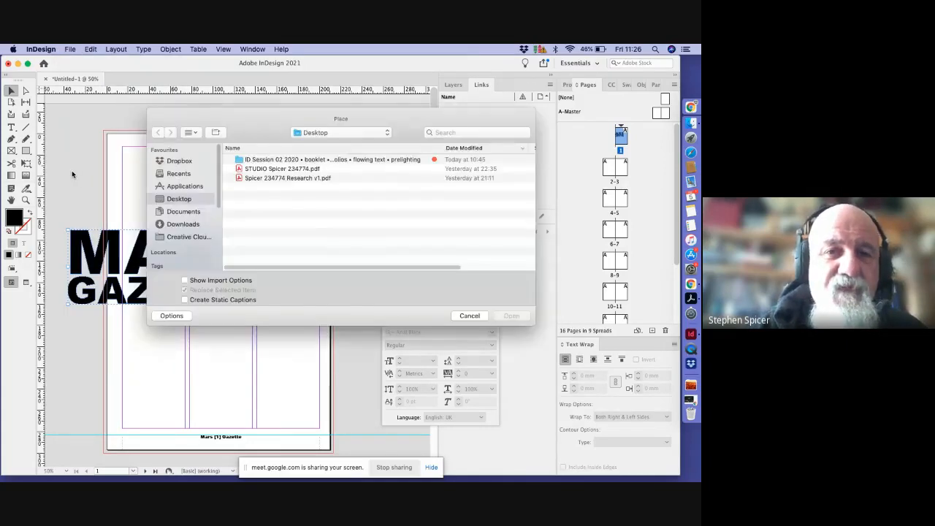
left_click(380, 161)
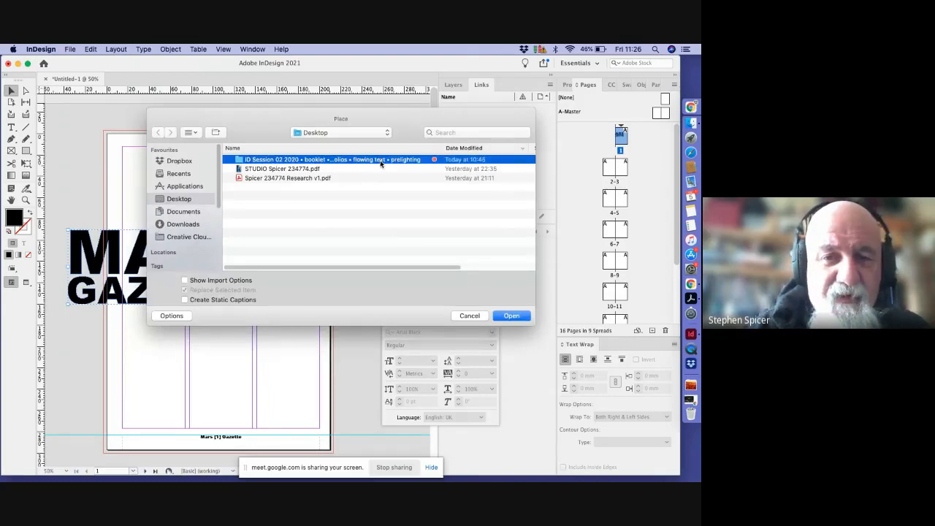
double_click(380, 162)
left_click(254, 159)
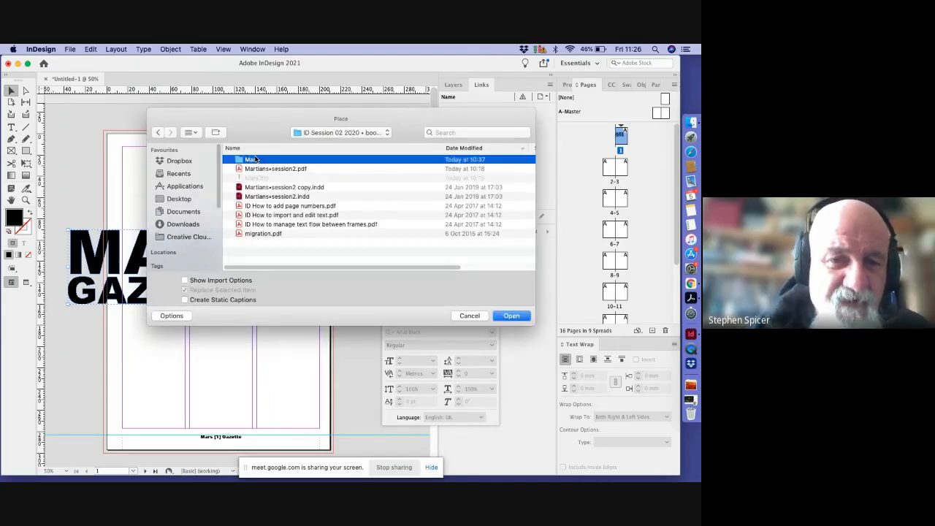
double_click(254, 159)
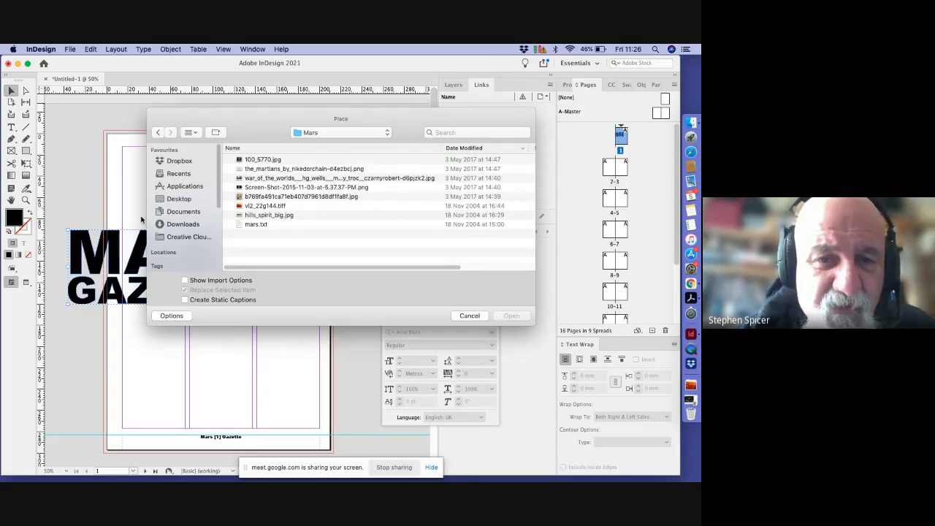
left_click(272, 217)
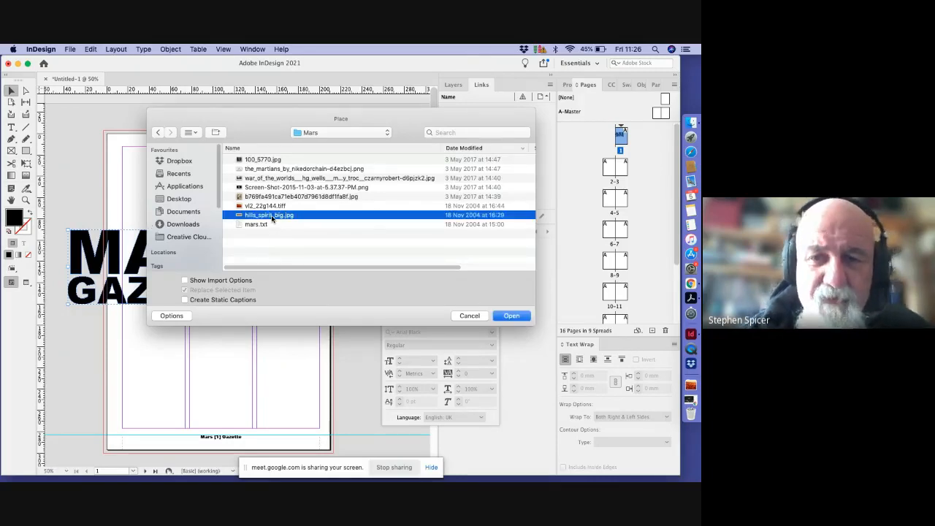
left_click(507, 316)
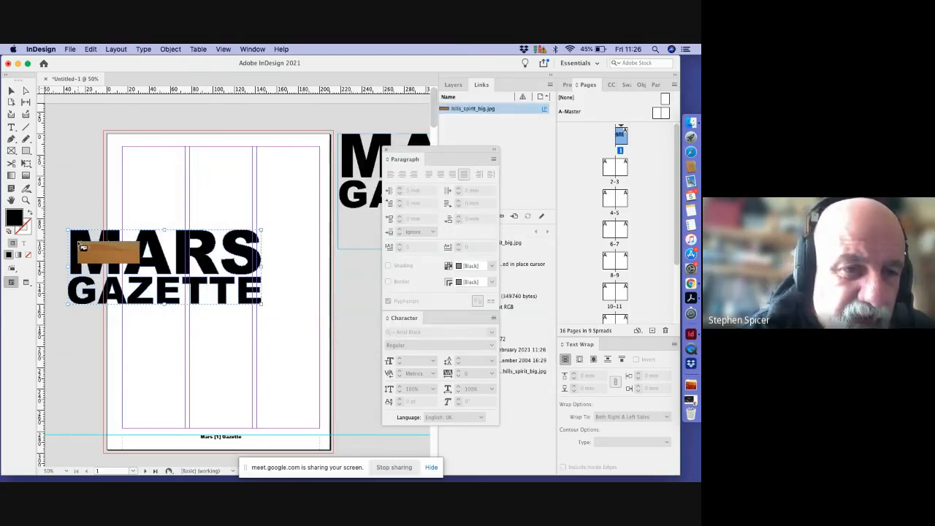
left_click(82, 248)
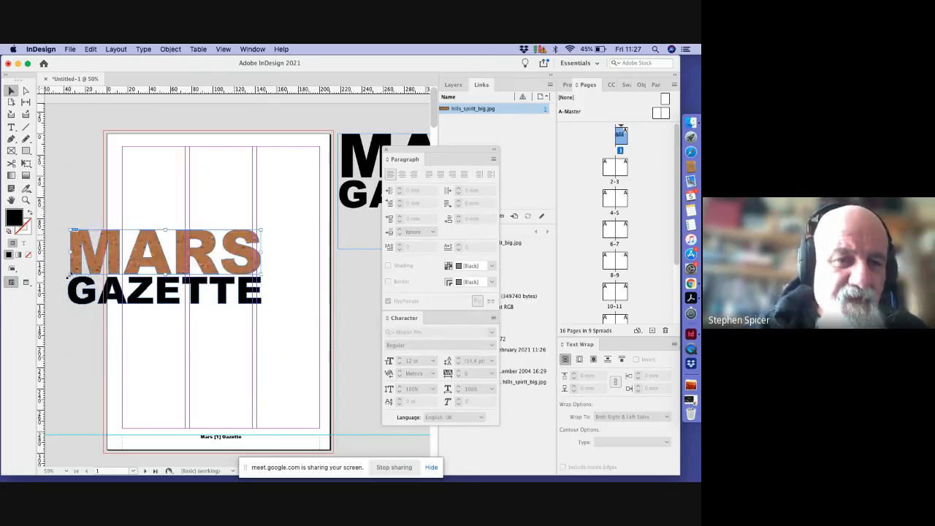
left_click(244, 304)
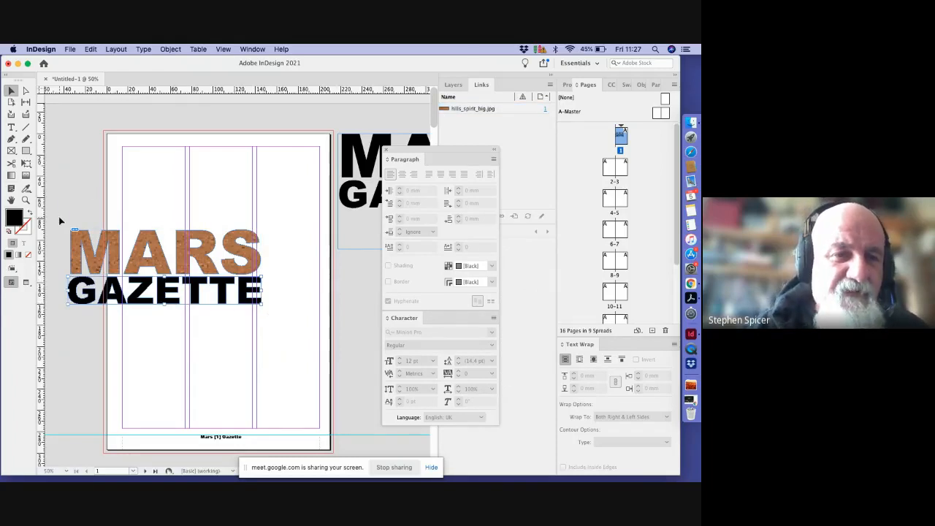
left_click_drag(60, 221, 279, 334)
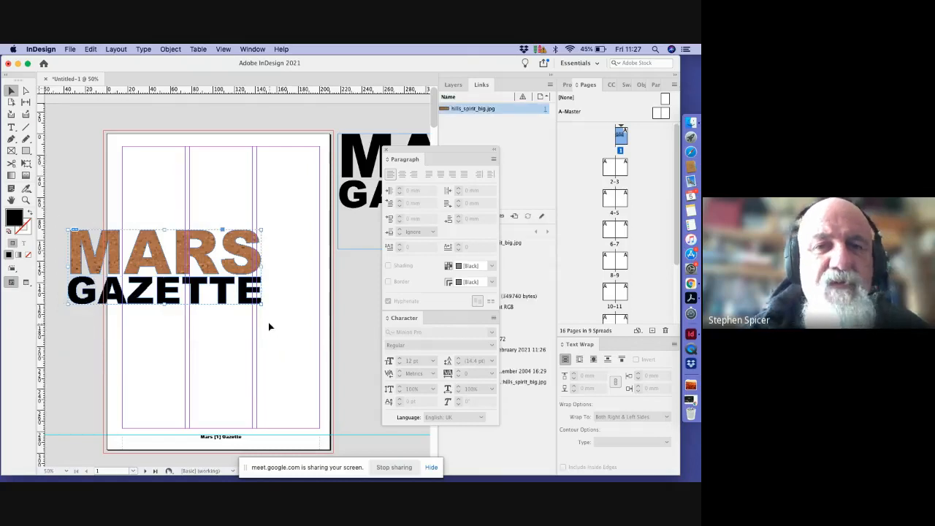
left_click(170, 49)
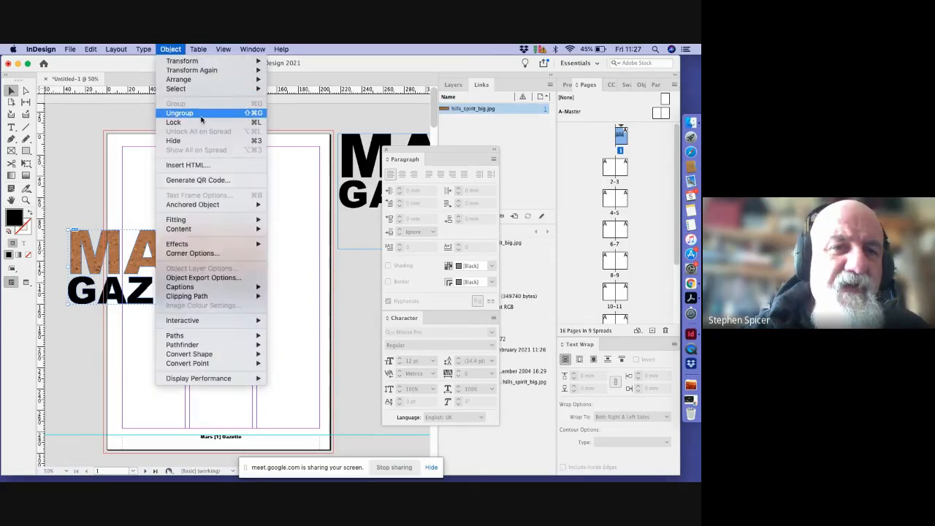
left_click(300, 117)
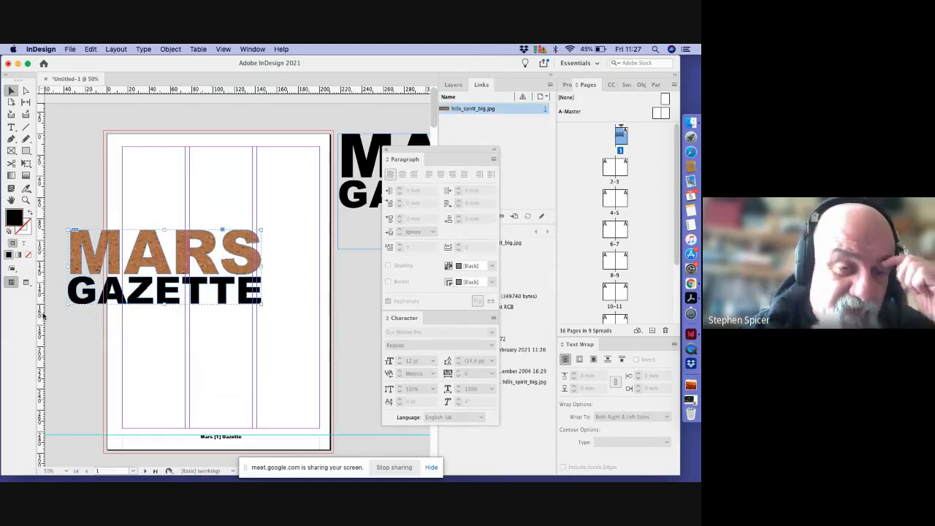
Step: Try to unite the MARS and GAZETTE outlines into one shape with the Pathfinder Add operation
left_click_drag(64, 219, 267, 315)
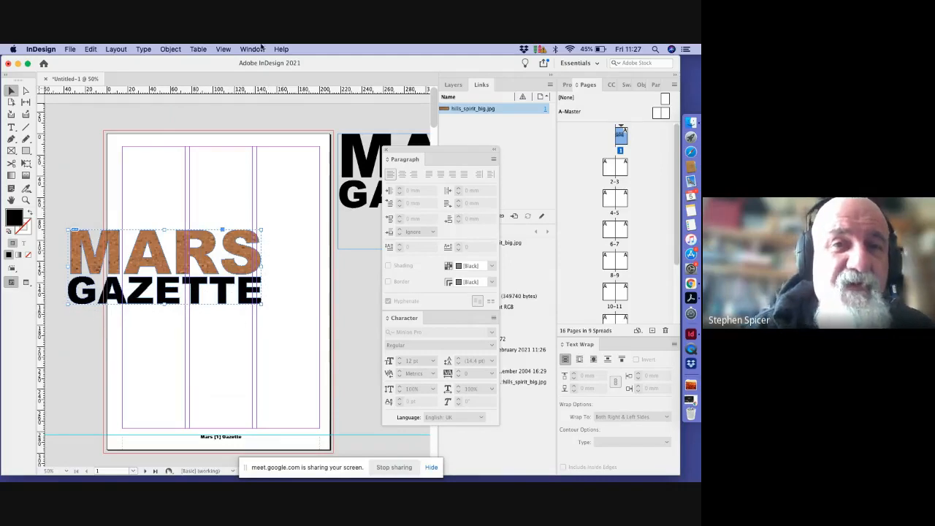
left_click(255, 49)
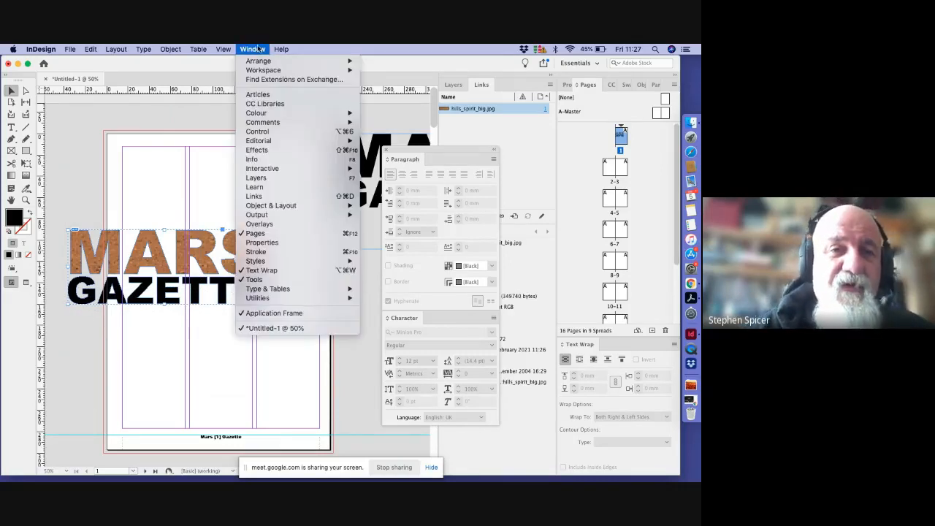
mouse_move(286, 206)
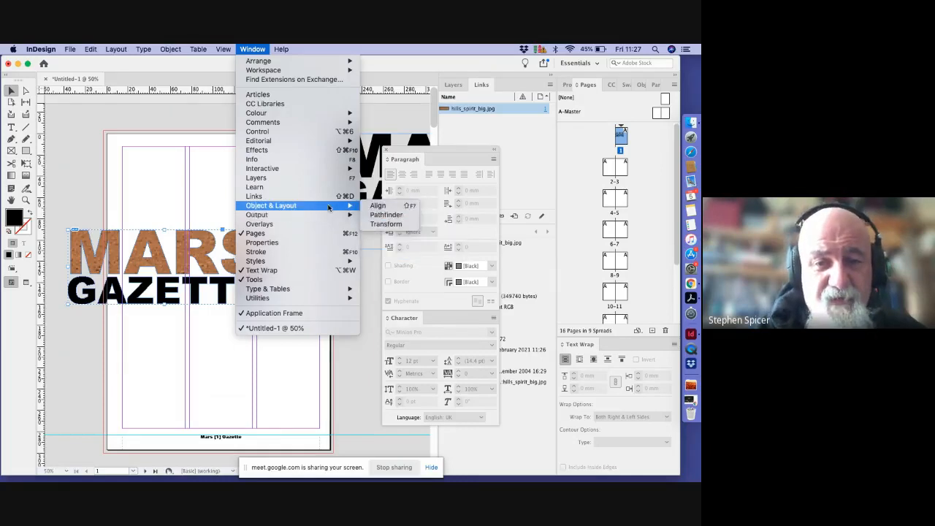
left_click(385, 215)
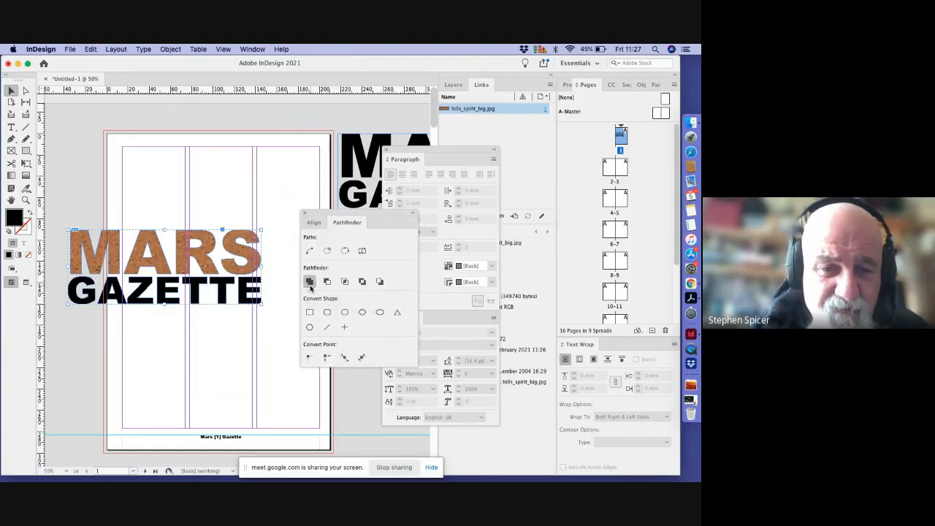
left_click(310, 283)
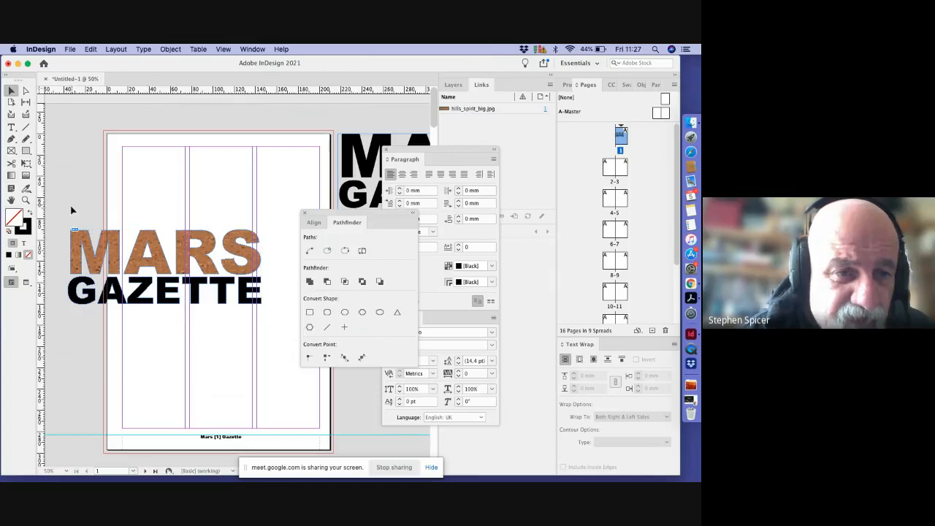
Step: Ungroup the outlined MARS GAZETTE title and unite both words into one photo-filled shape with the Pathfinder Add operation
left_click_drag(73, 207, 296, 332)
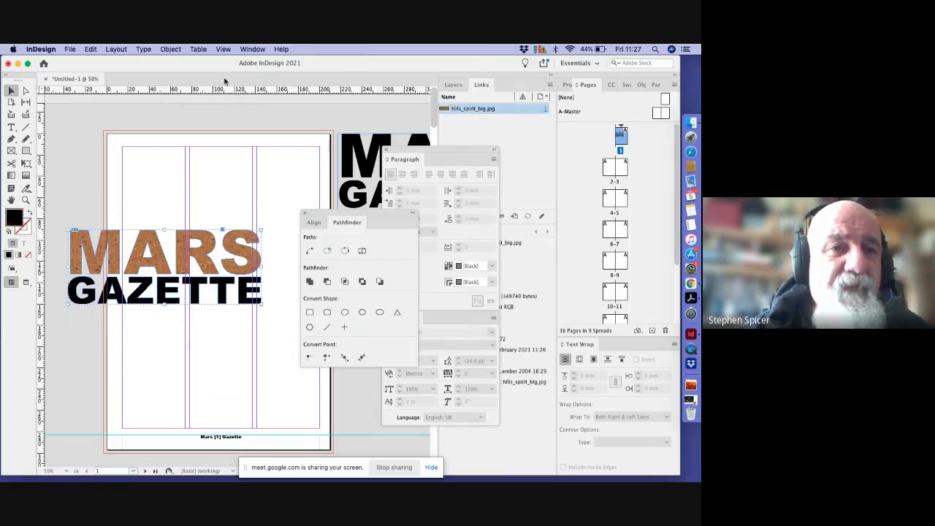
left_click(168, 49)
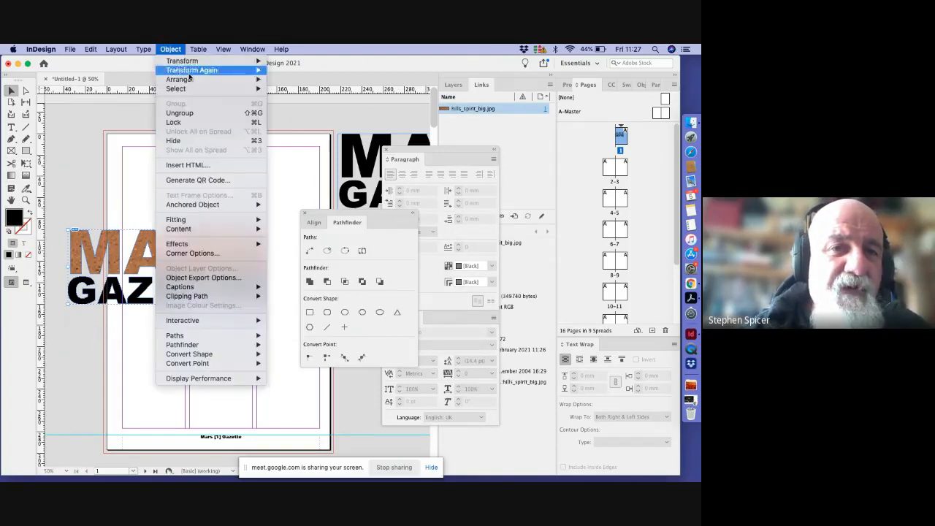
left_click(180, 114)
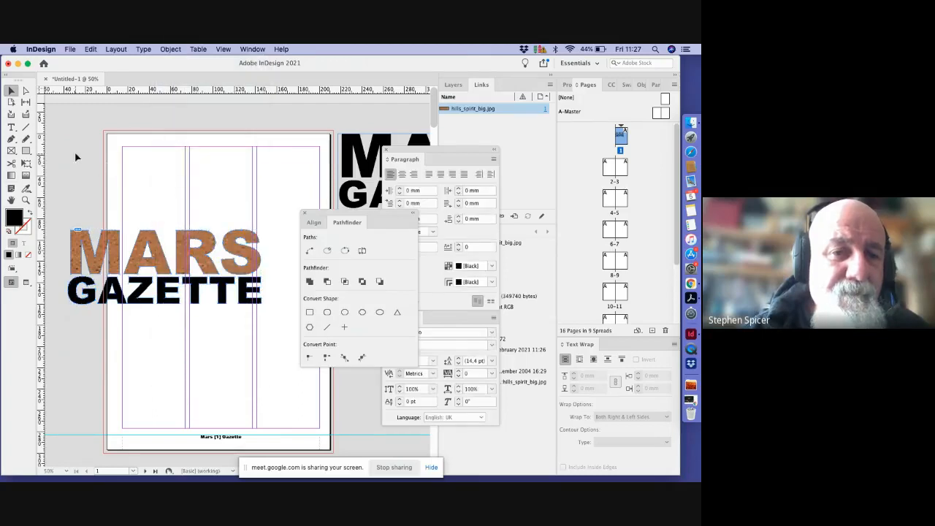
left_click_drag(59, 208, 285, 333)
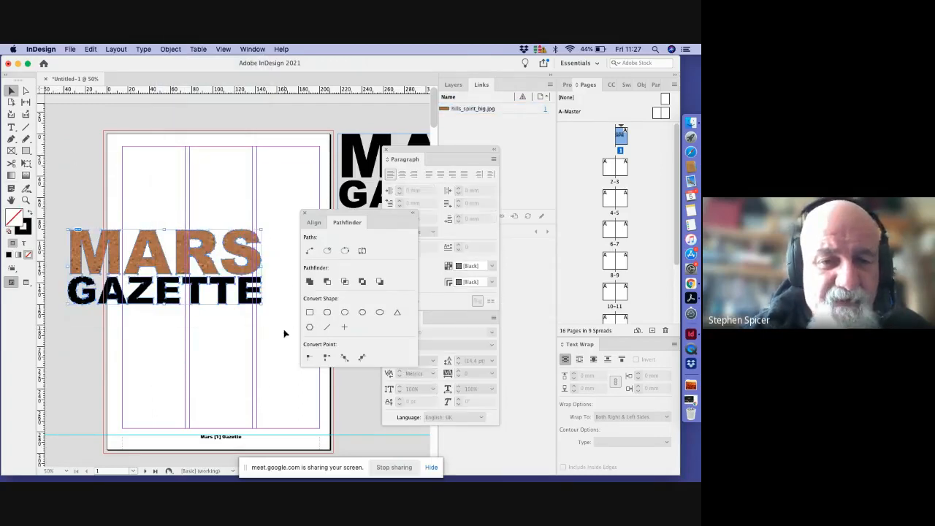
left_click(309, 282)
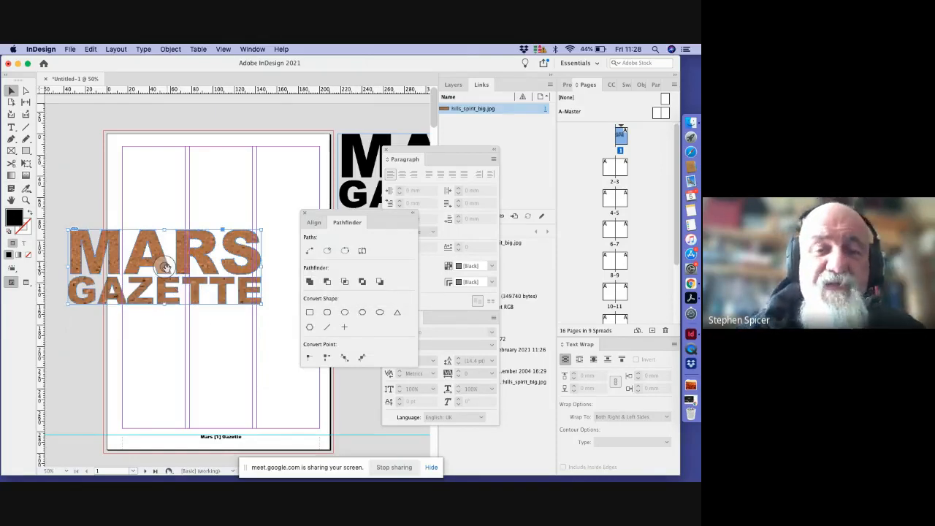
Step: Move the photo-filled title to the top margin of page 1 and stretch it across the full width of the three columns
left_click_drag(350, 226, 406, 264)
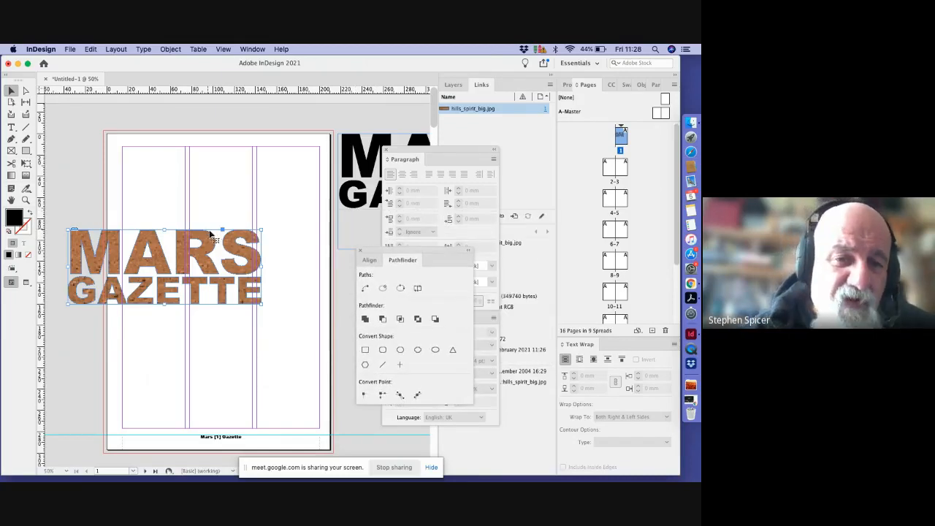
left_click_drag(233, 253, 284, 168)
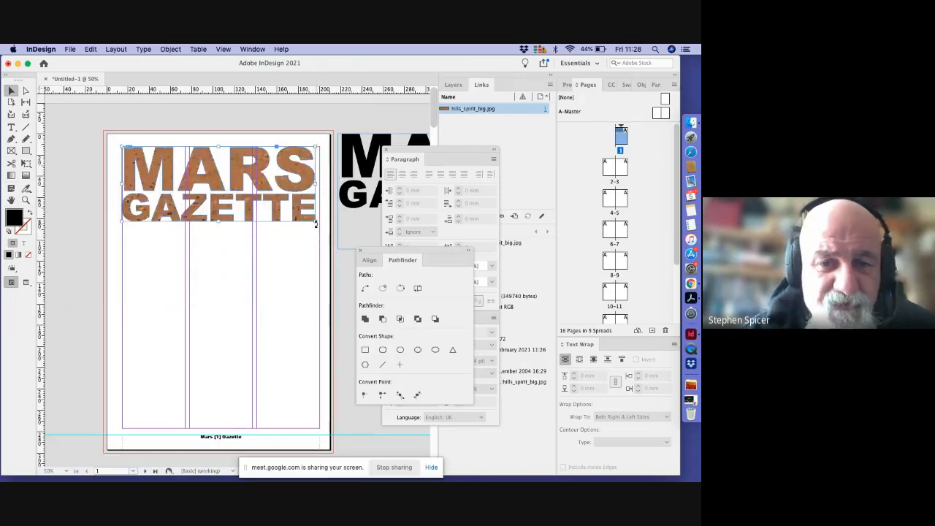
left_click_drag(319, 220, 322, 220)
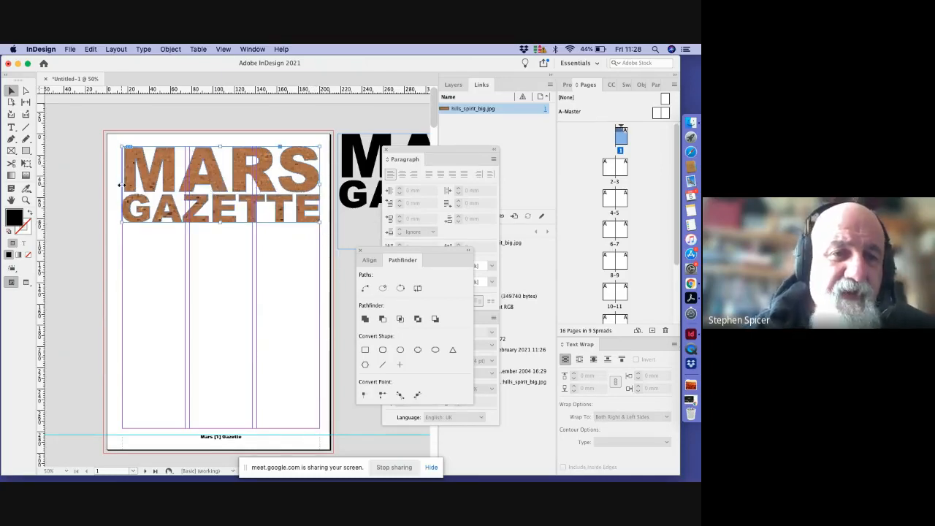
left_click_drag(122, 184, 119, 184)
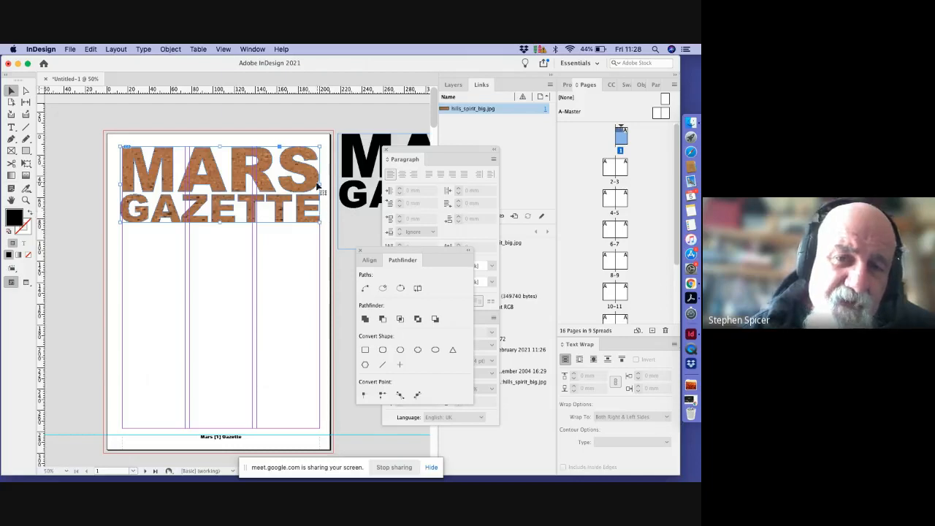
left_click_drag(319, 185, 332, 185)
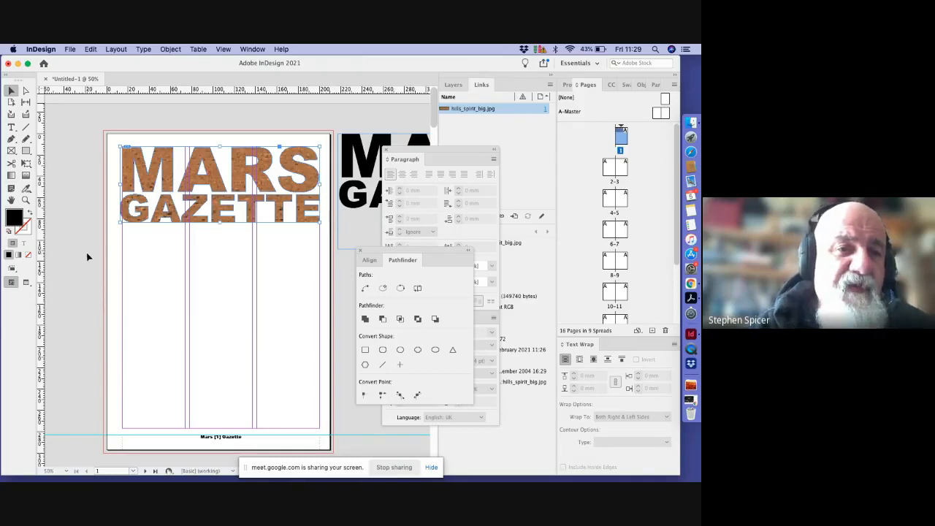
Step: Give the photo-filled MARS GAZETTE title a black stroke with a weight of 4 pt
left_click(32, 214)
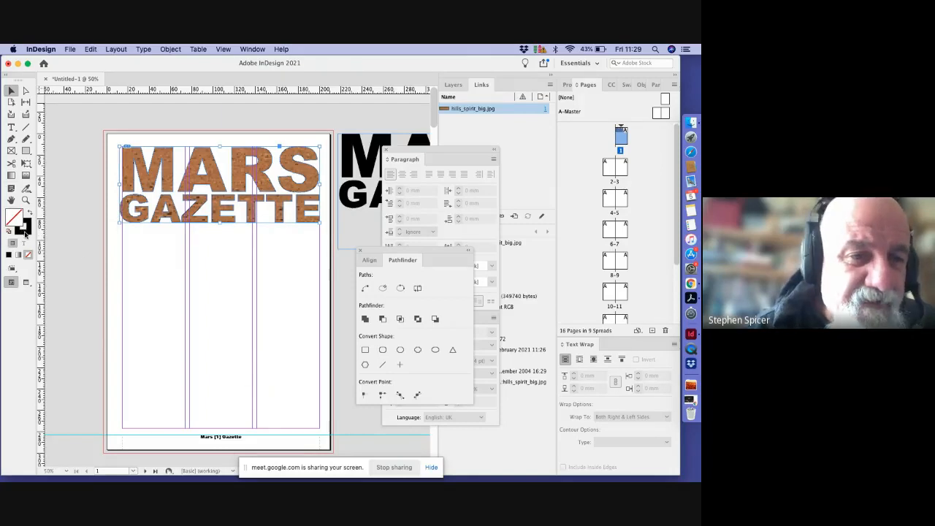
left_click(25, 230)
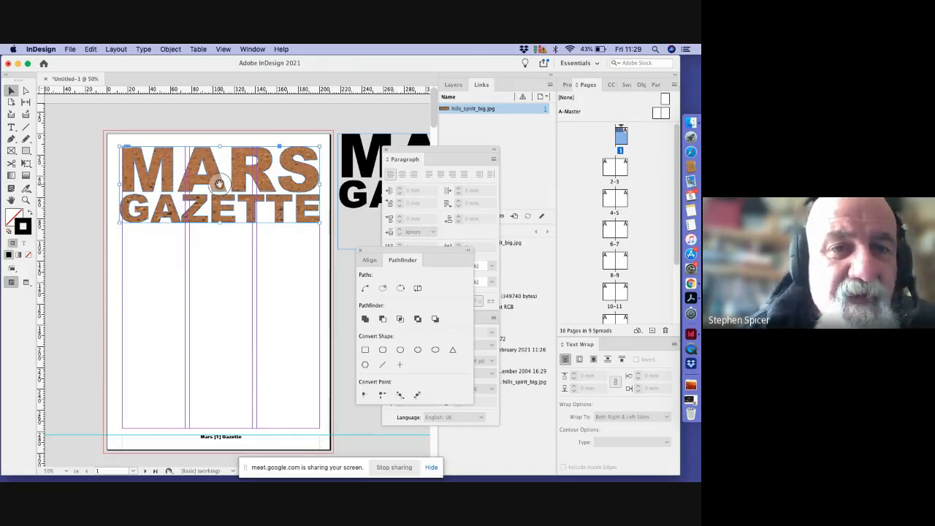
left_click(11, 92)
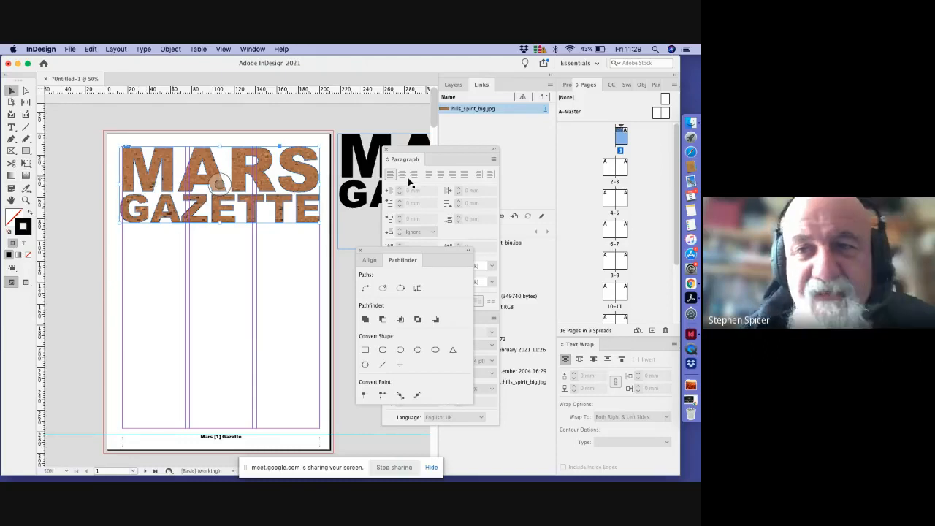
left_click(258, 50)
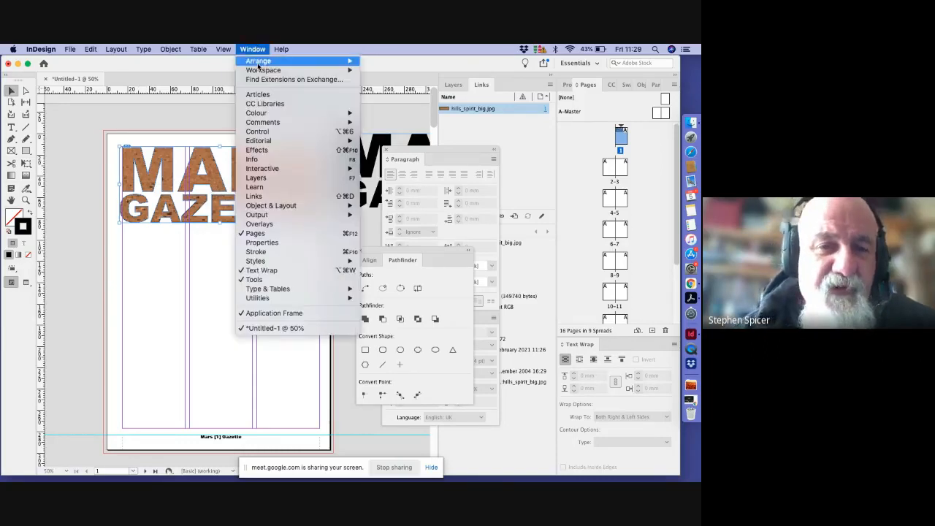
left_click(300, 254)
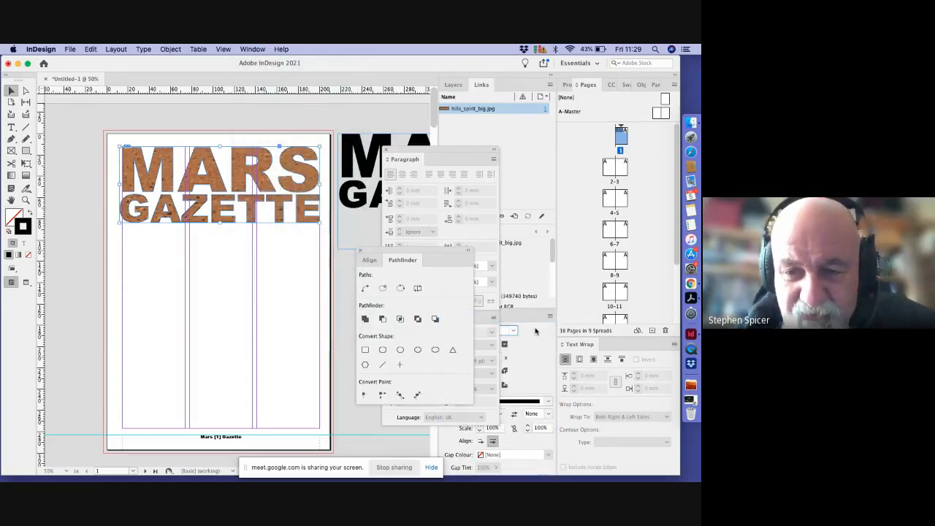
left_click(360, 251)
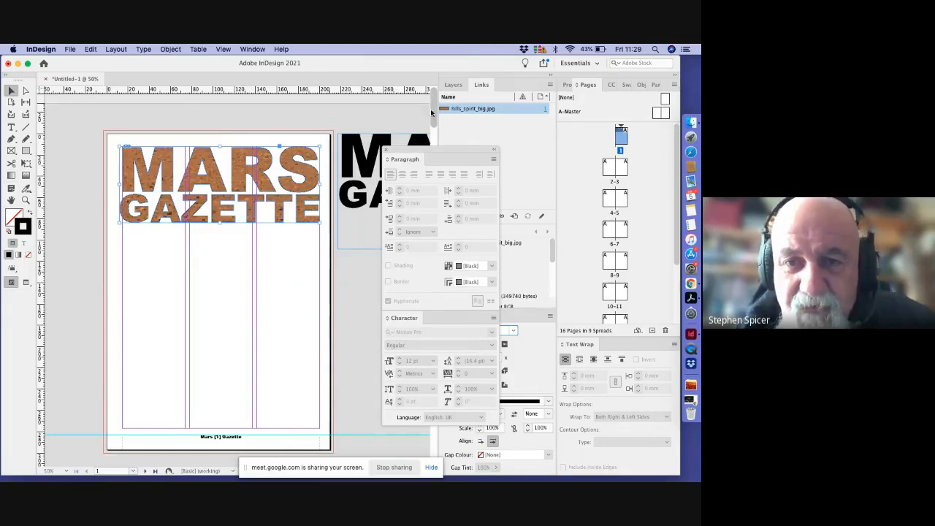
mouse_move(432, 148)
left_mouse_down()
mouse_move(362, 153)
mouse_move(363, 169)
left_mouse_up()
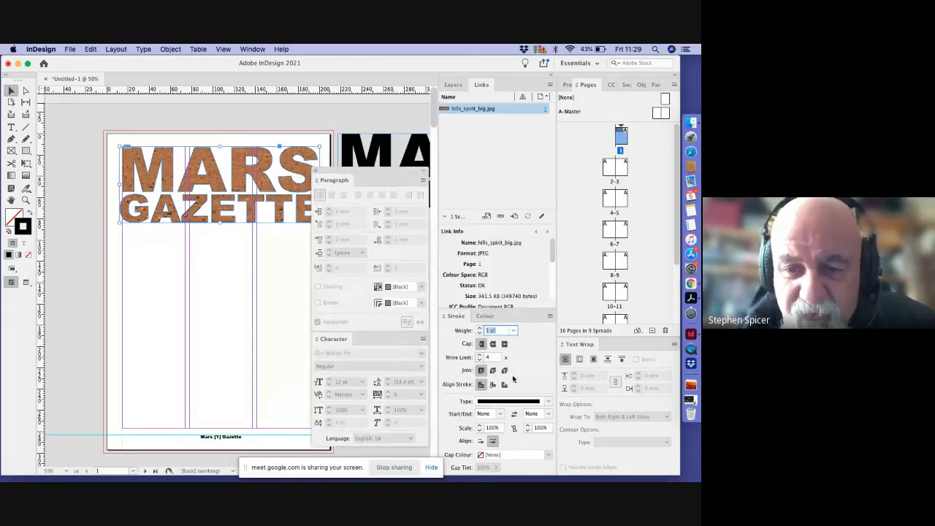
left_click(481, 328)
left_click(480, 329)
left_click(480, 328)
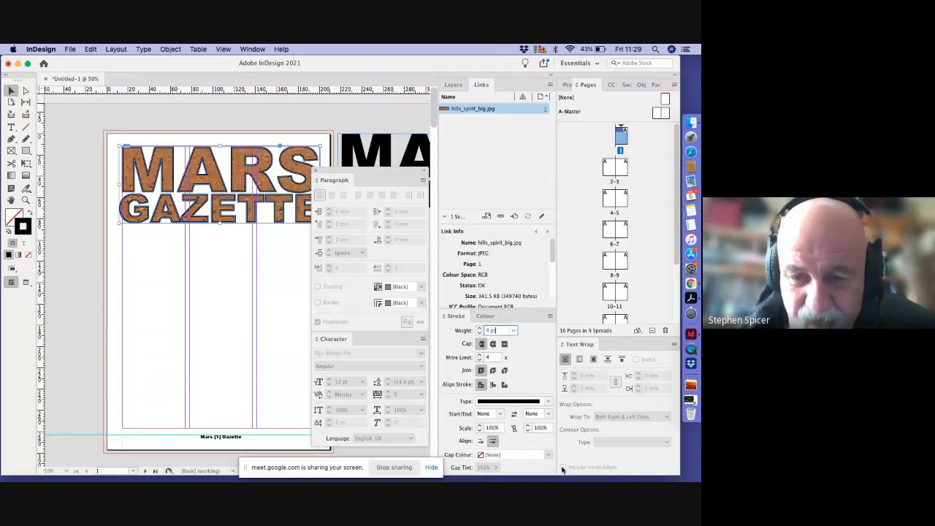
Step: Recolour the title's stroke to dark magenta in CMYK (C 0, M 100, Y 27, K 38) and clear the floating text settings off the page
left_click(486, 316)
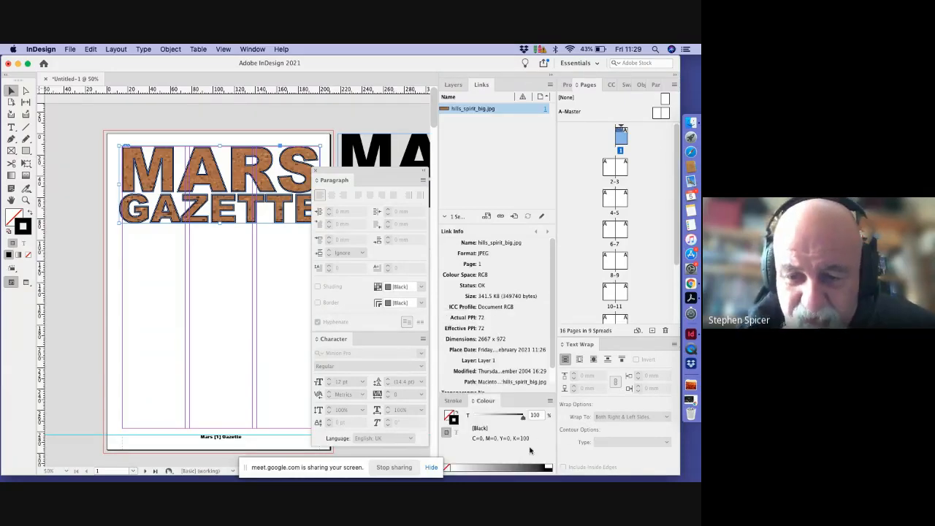
left_click(550, 400)
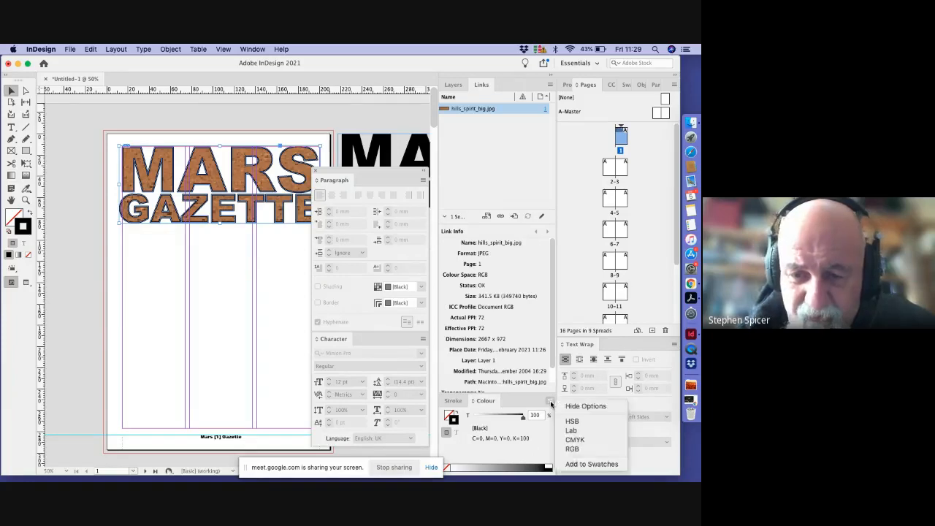
left_click(575, 439)
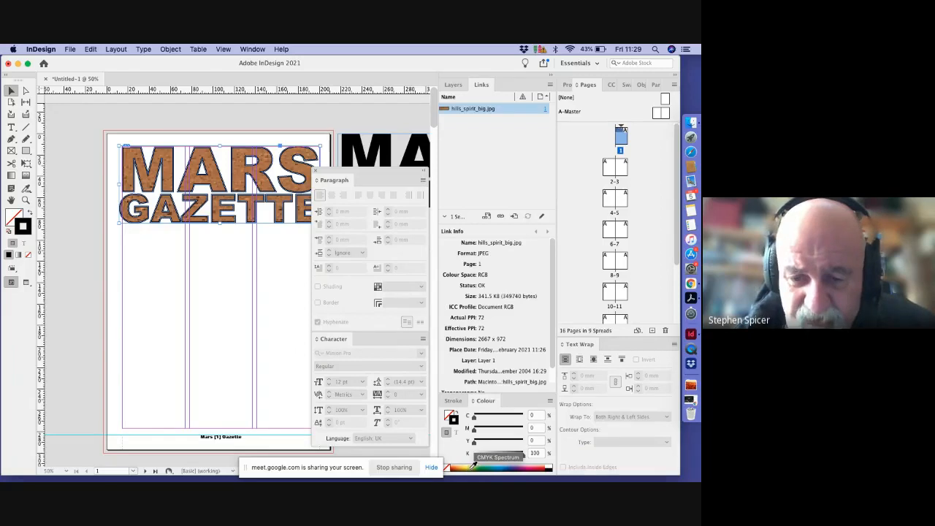
left_click(539, 465)
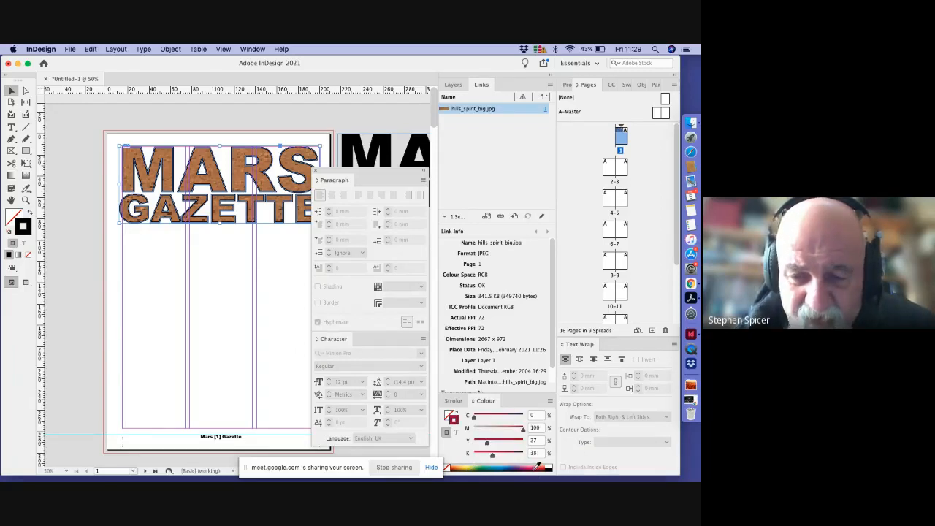
left_click(266, 281)
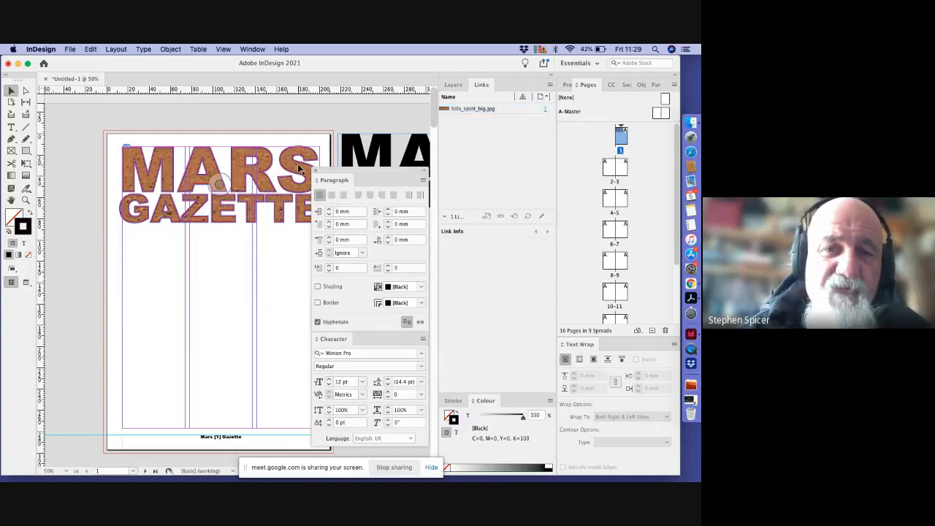
left_click_drag(326, 173, 382, 209)
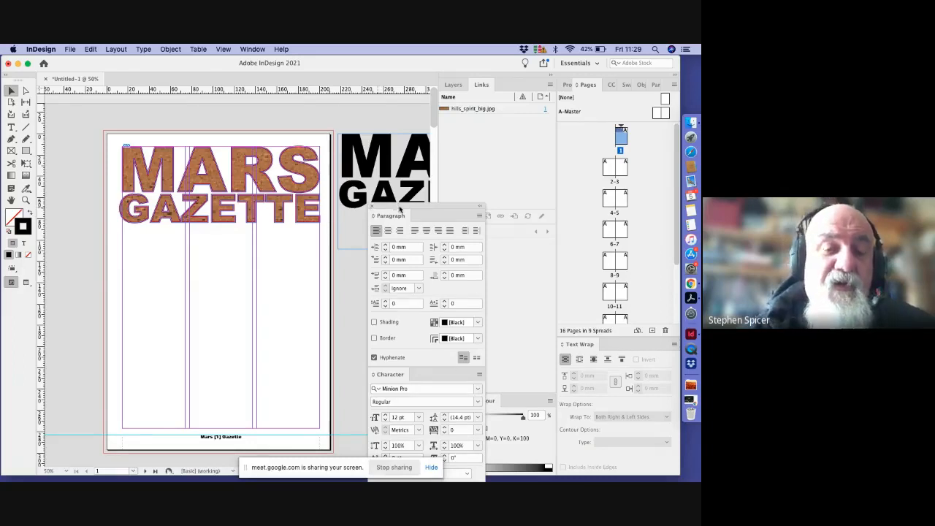
left_click_drag(399, 211, 488, 183)
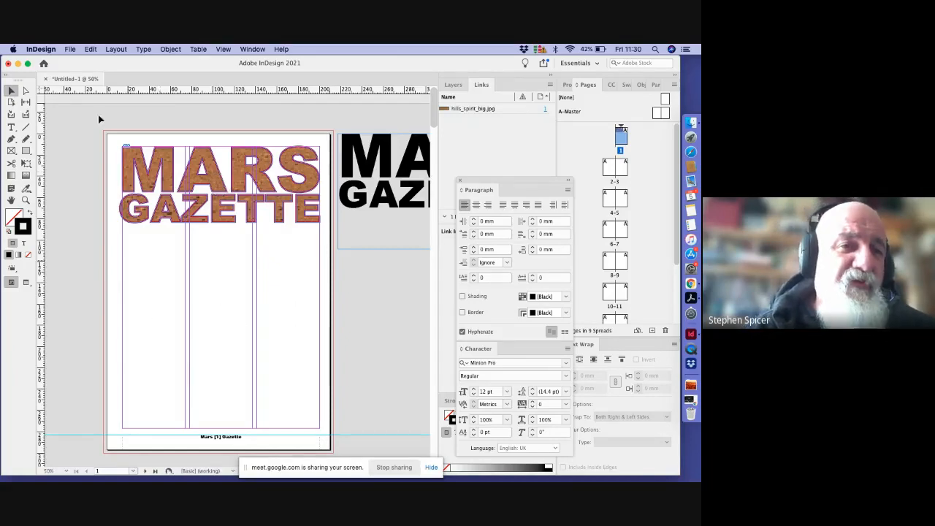
Step: Preview 100_5770.jpg from the Mars folder and place it directly below the title, spanning all three columns of page 1
left_click(70, 49)
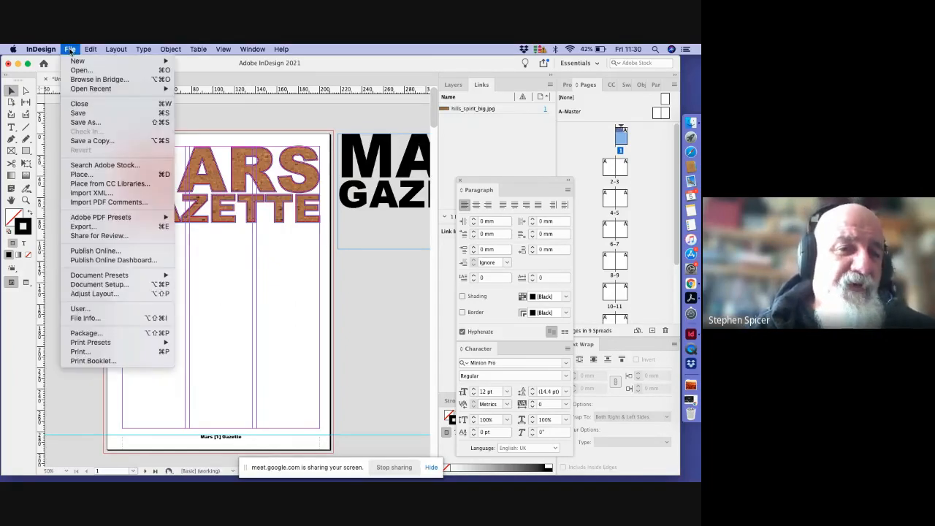
left_click(79, 175)
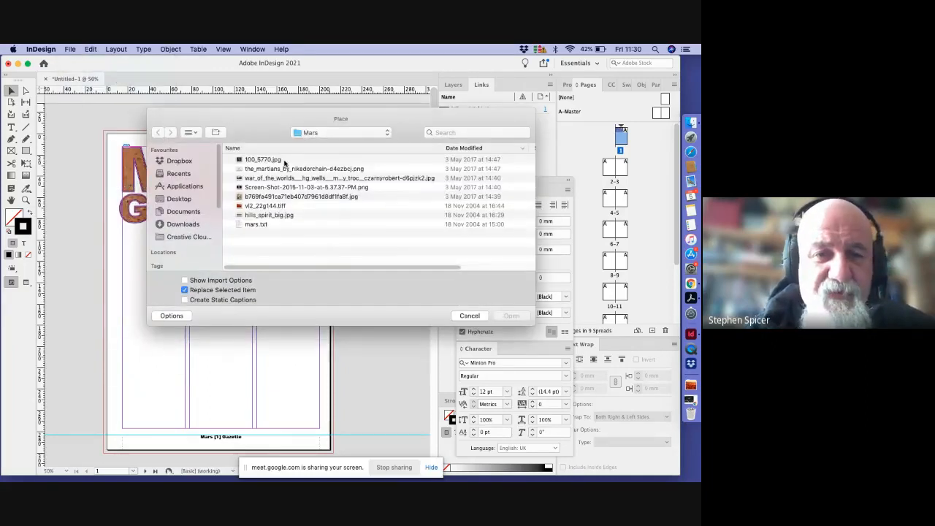
left_click(282, 161)
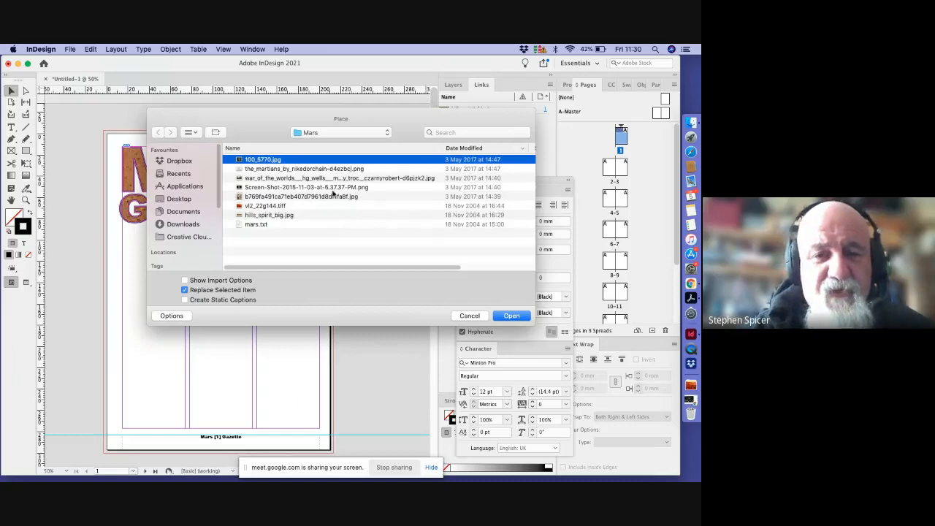
key("space")
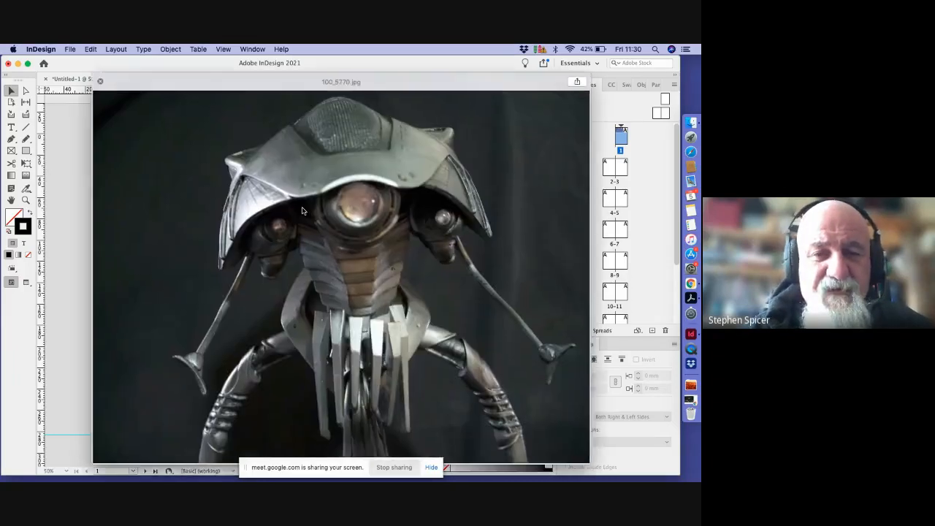
key("space")
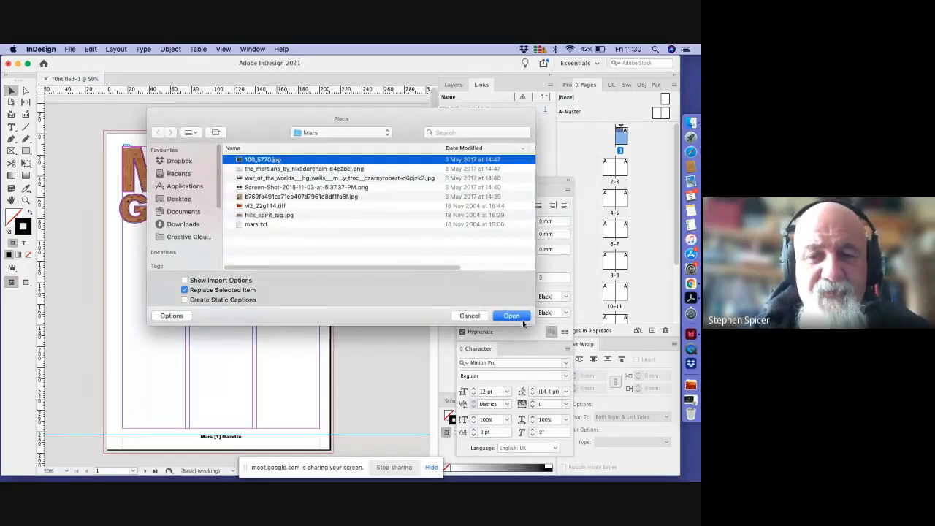
left_click(512, 316)
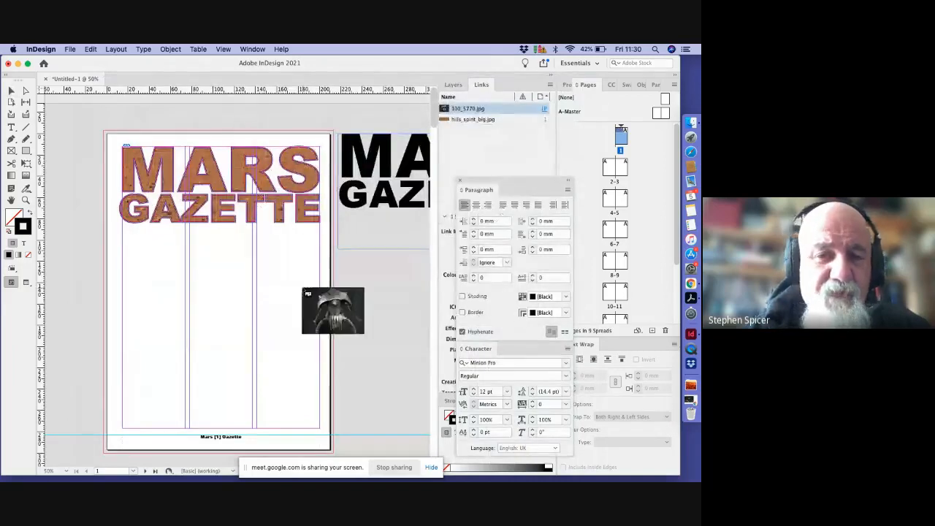
left_click(233, 286)
left_click_drag(238, 291, 320, 313)
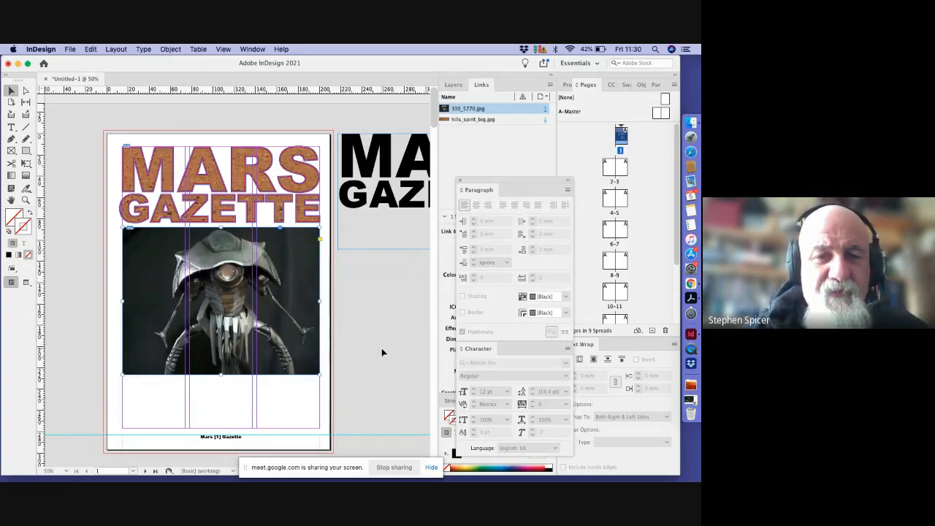
left_click(382, 353)
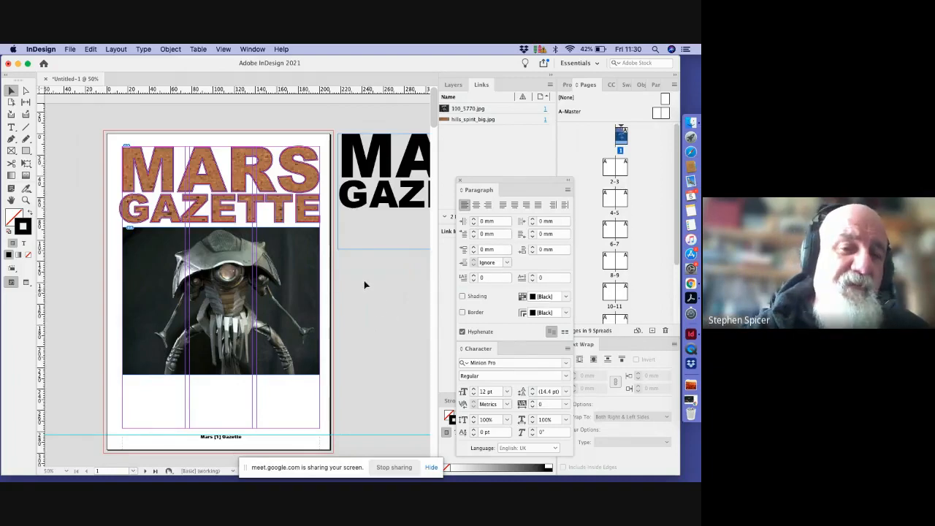
Step: Place the mars.txt file in a text frame directly below the cover image, spanning all three columns of page 1
left_click(70, 49)
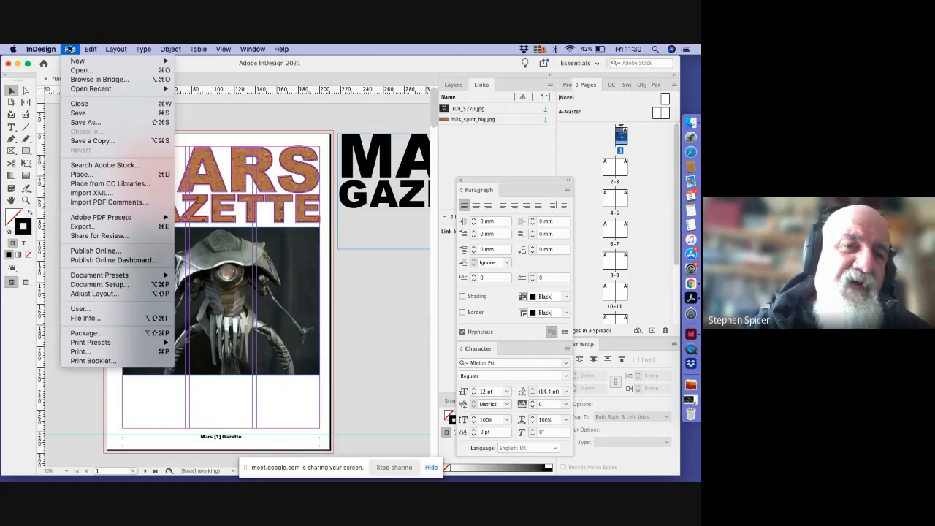
left_click(81, 174)
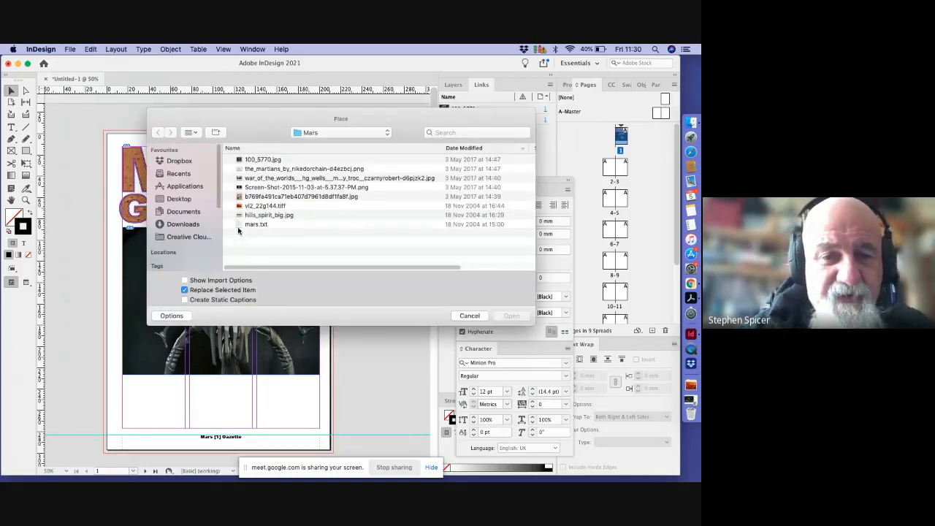
left_click(238, 226)
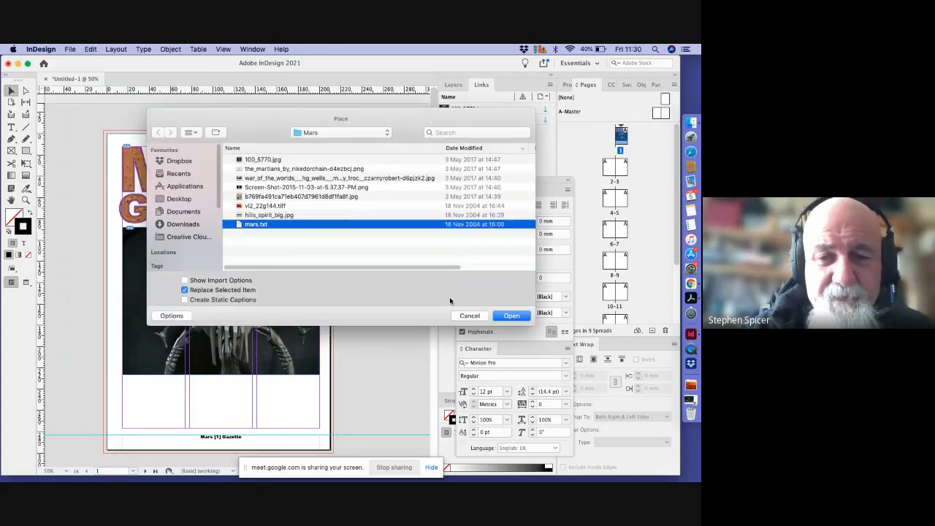
left_click(516, 319)
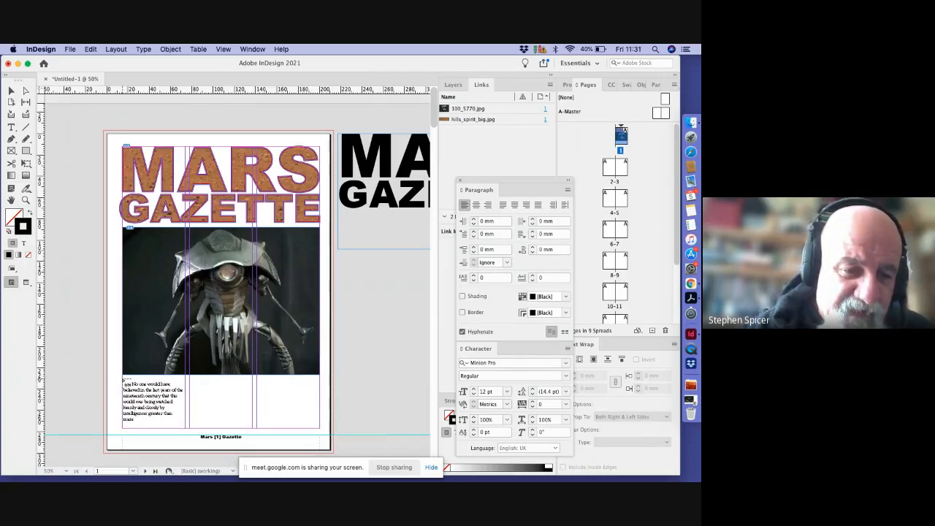
left_click_drag(124, 380, 320, 427)
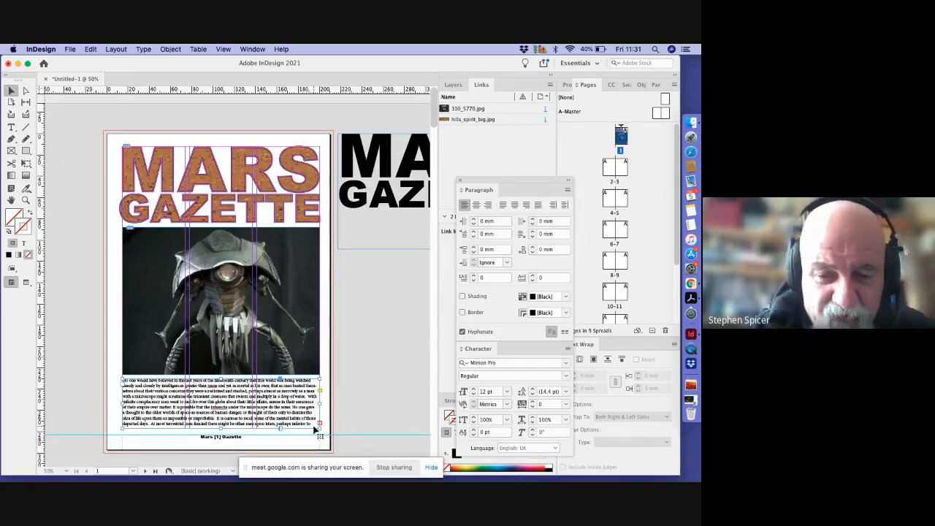
Step: Autoflow the overset text from the page 1 frame into the columns of spread 2-3, starting in page 2's first column
left_click(319, 423)
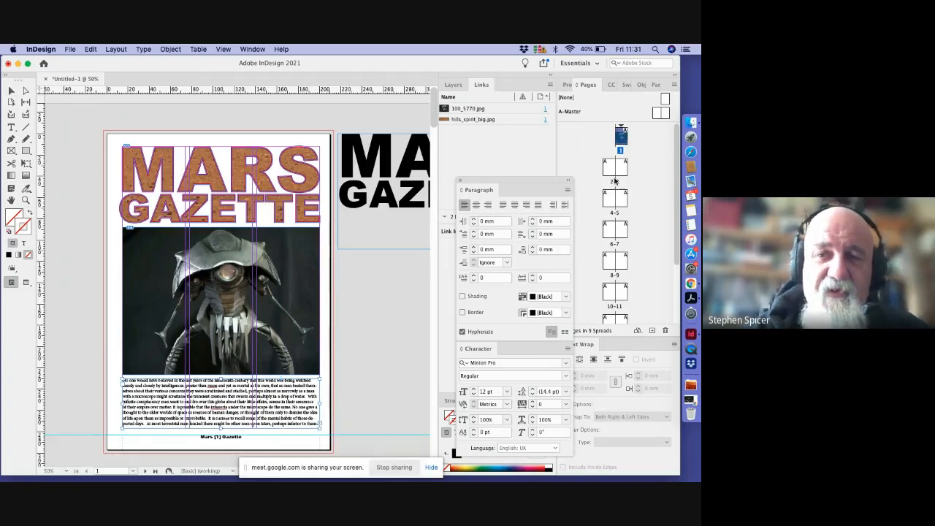
double_click(611, 171)
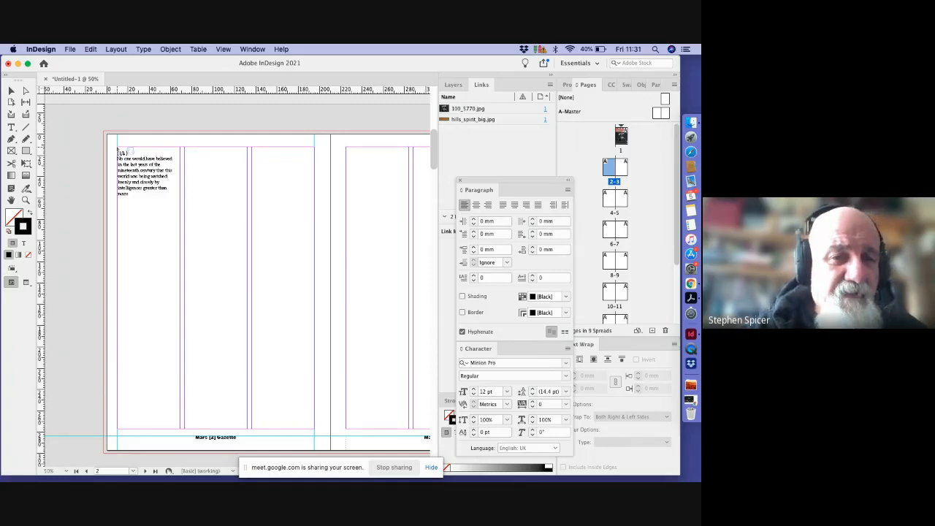
left_click(119, 152, "shift")
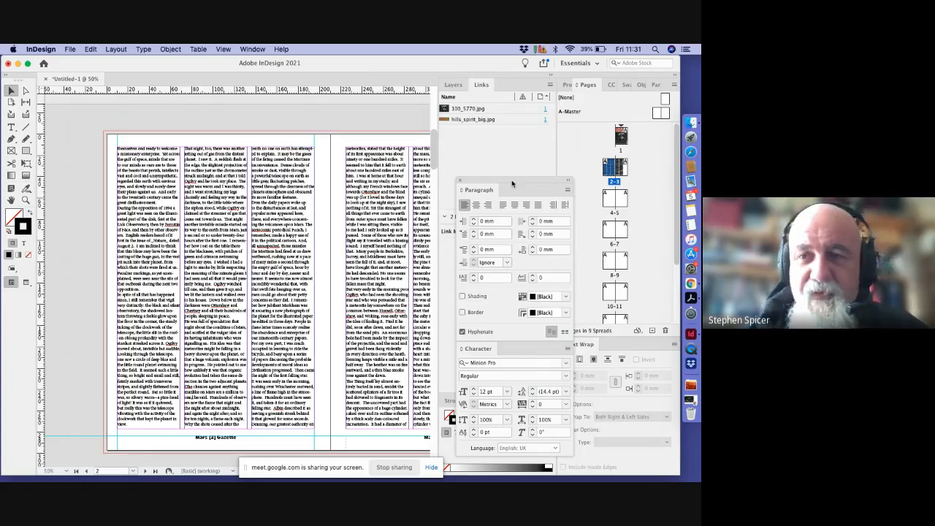
Step: Set the text frame below the cover image on page 1 to 3 columns with a 4 mm gutter
double_click(622, 138)
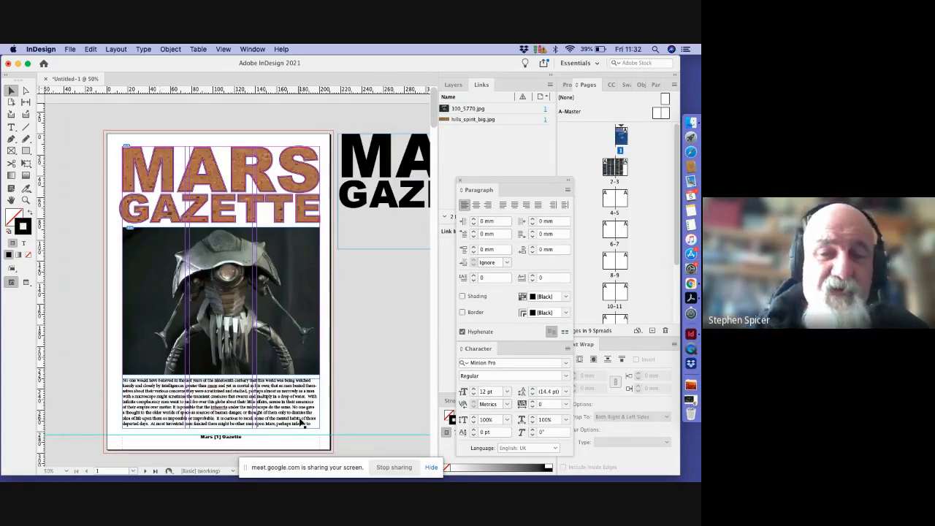
left_click(236, 414)
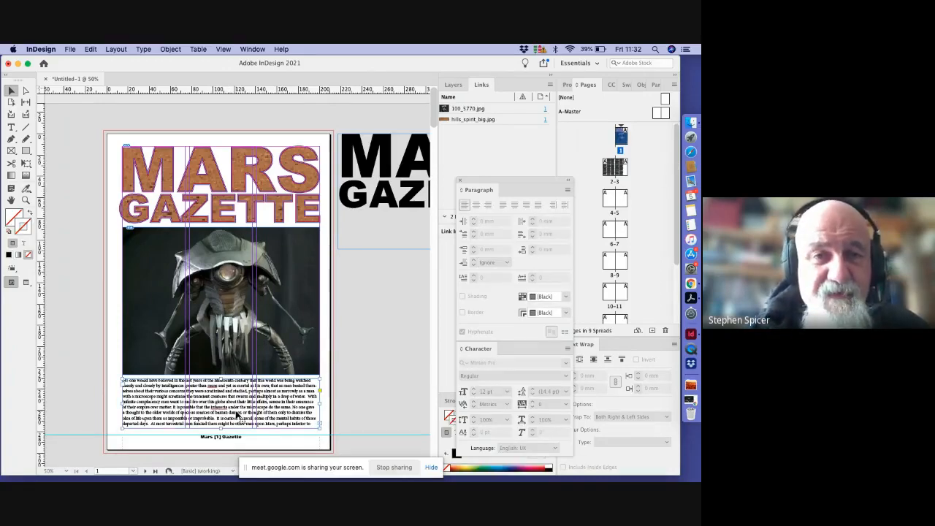
left_click(118, 49)
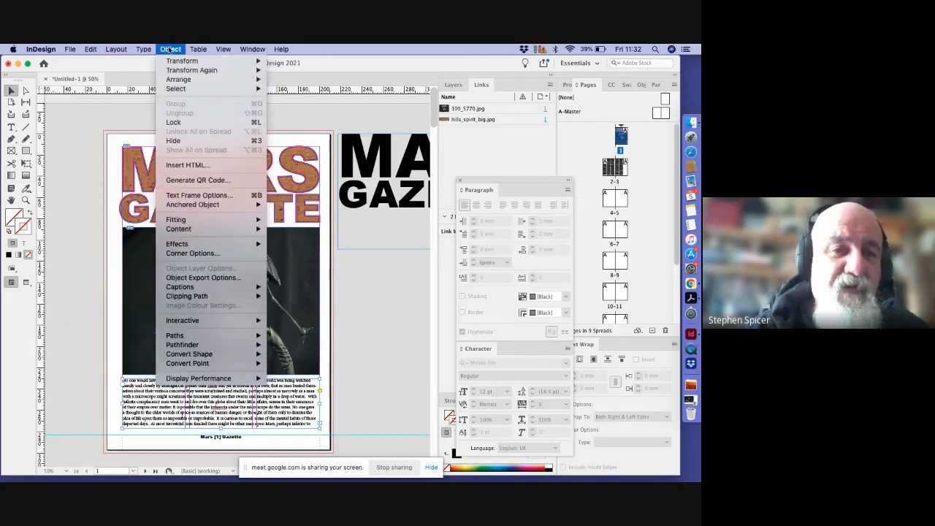
left_click(194, 196)
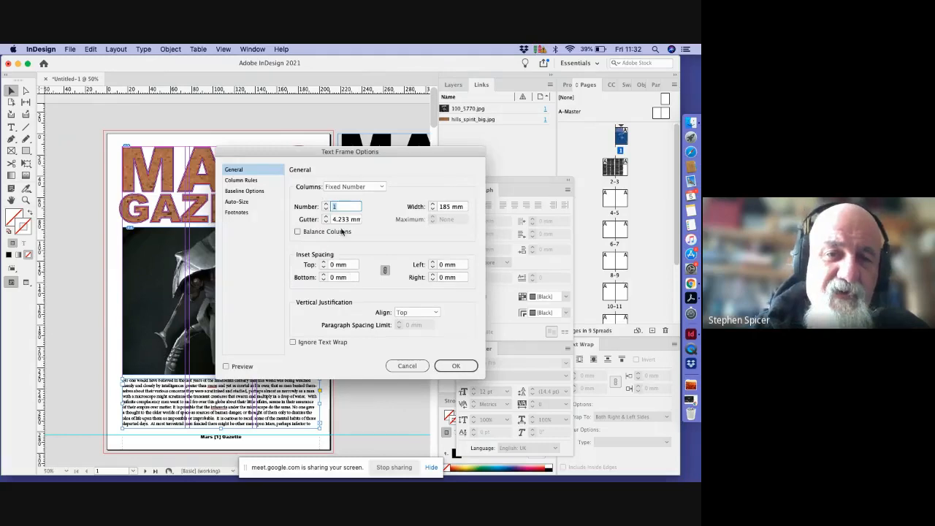
left_click(325, 204)
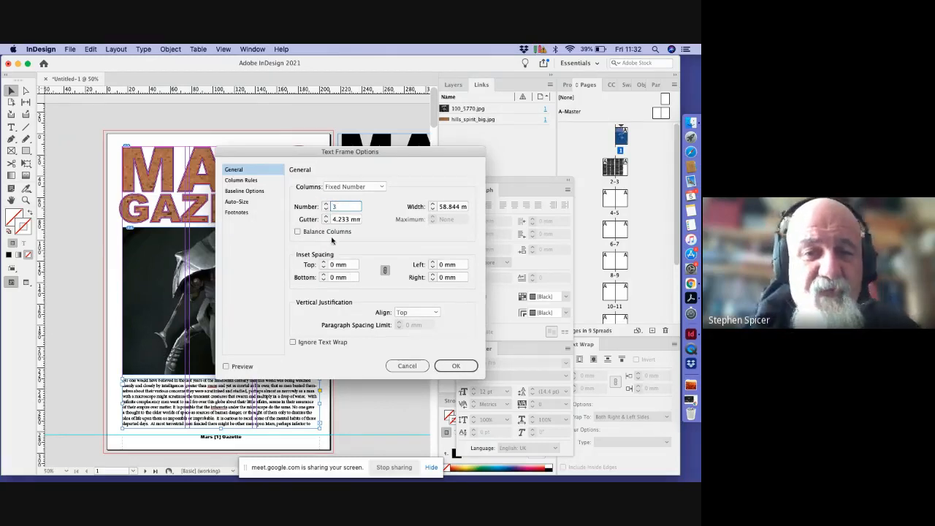
left_click(326, 222)
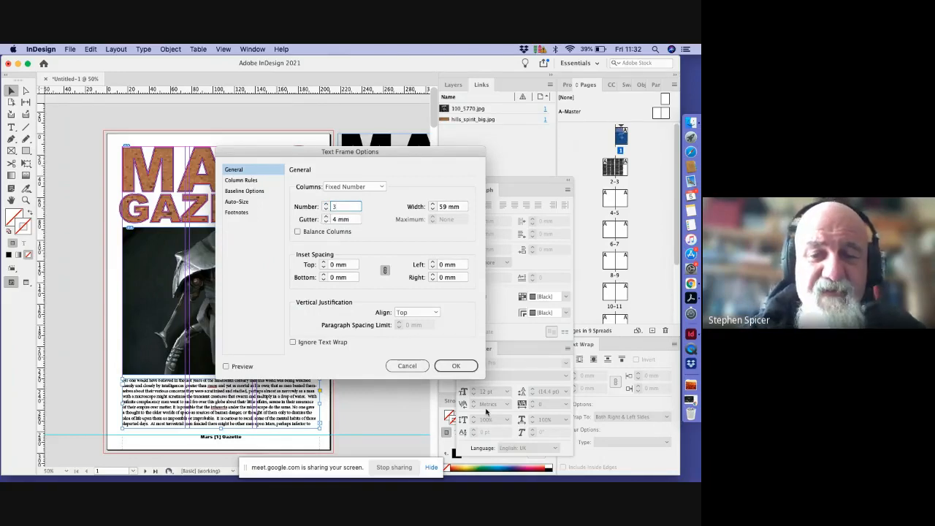
left_click(456, 365)
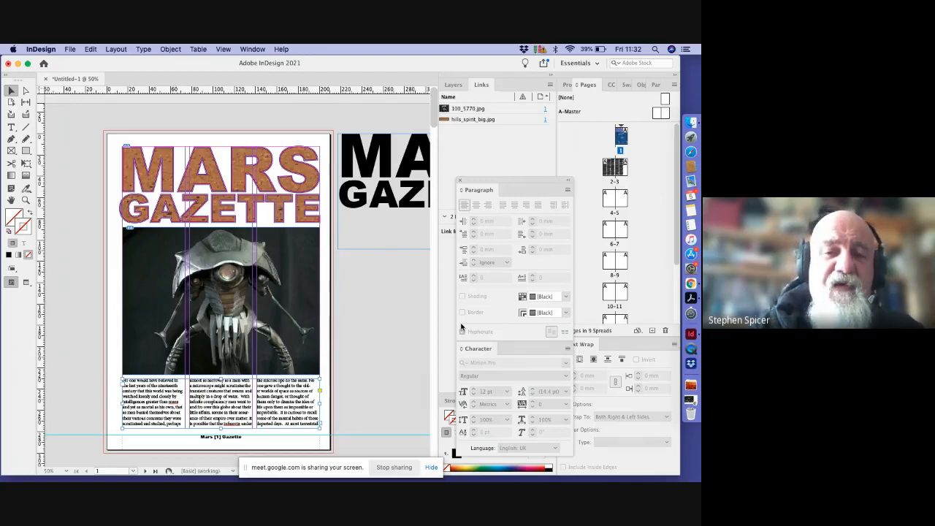
Step: Draw a text frame across all three columns within the margins of page 4 and fill it with placeholder text
double_click(612, 198)
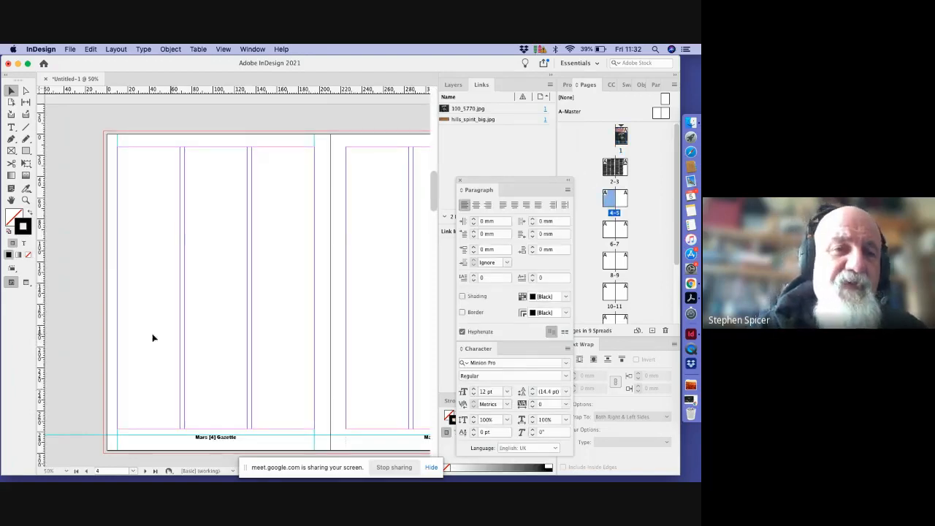
left_click(11, 128)
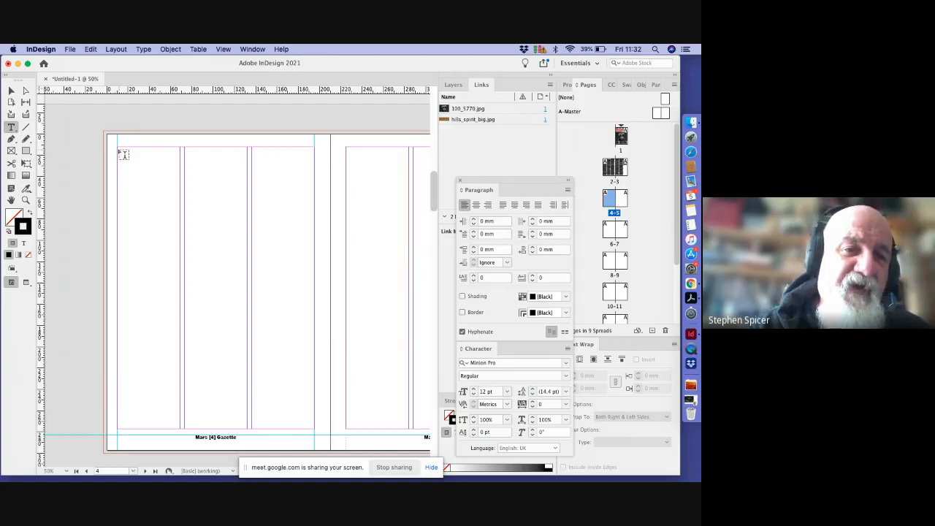
left_click_drag(119, 149, 315, 432)
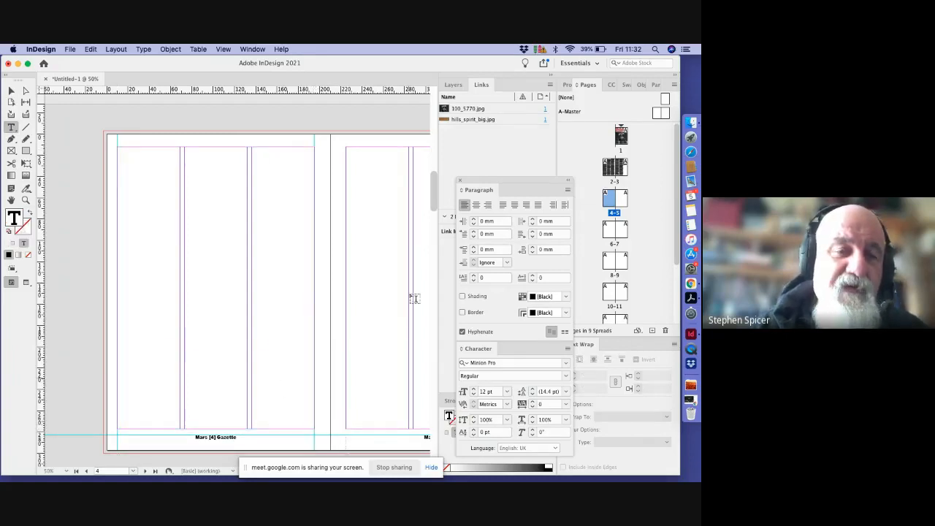
left_click(144, 50)
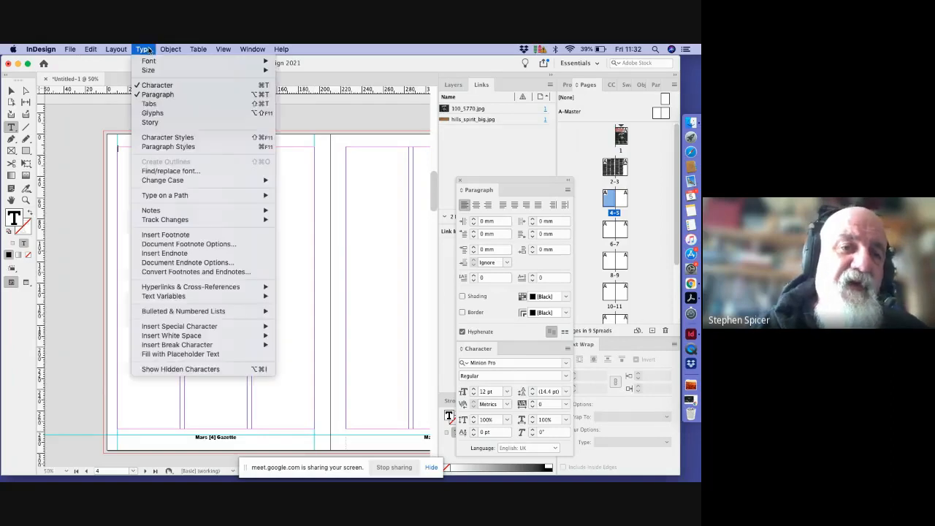
left_click(183, 353)
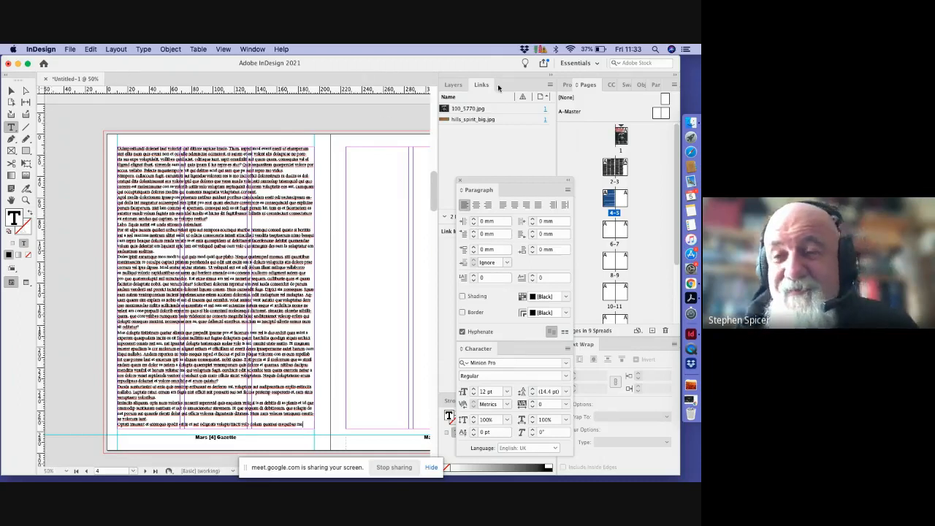
Step: Return to page 1 to view the cover and stop sharing the screen
left_click(623, 137)
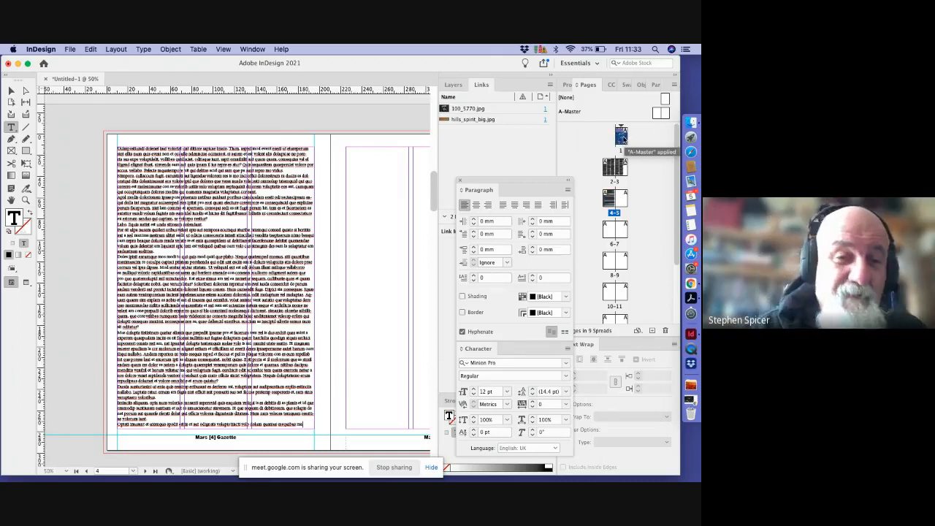
double_click(623, 137)
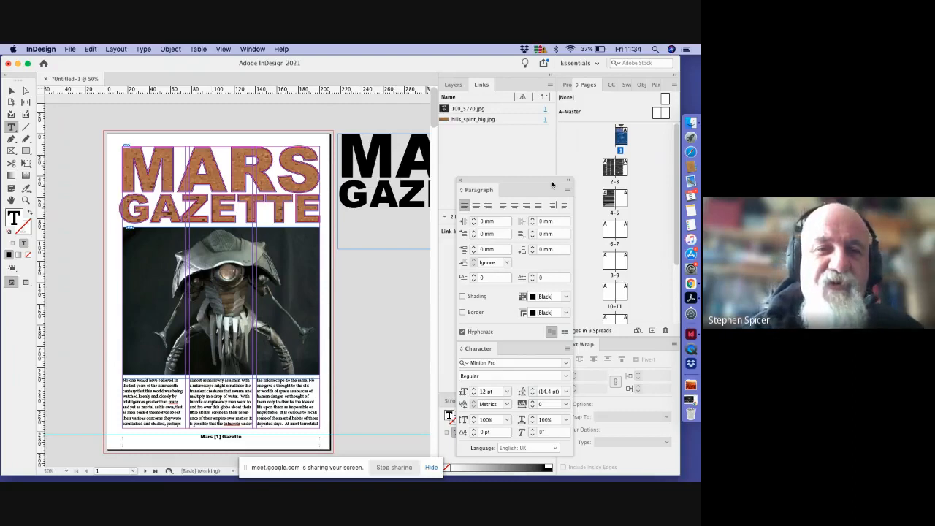
left_click(399, 468)
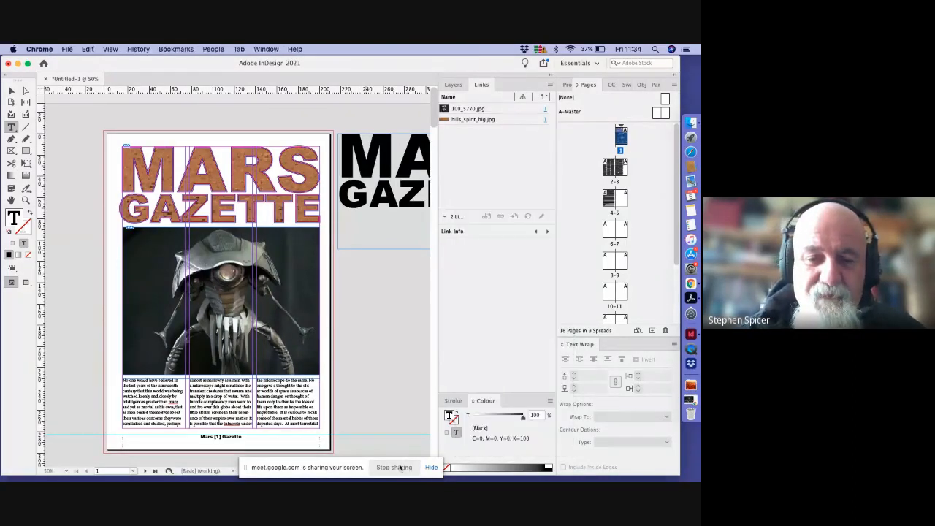